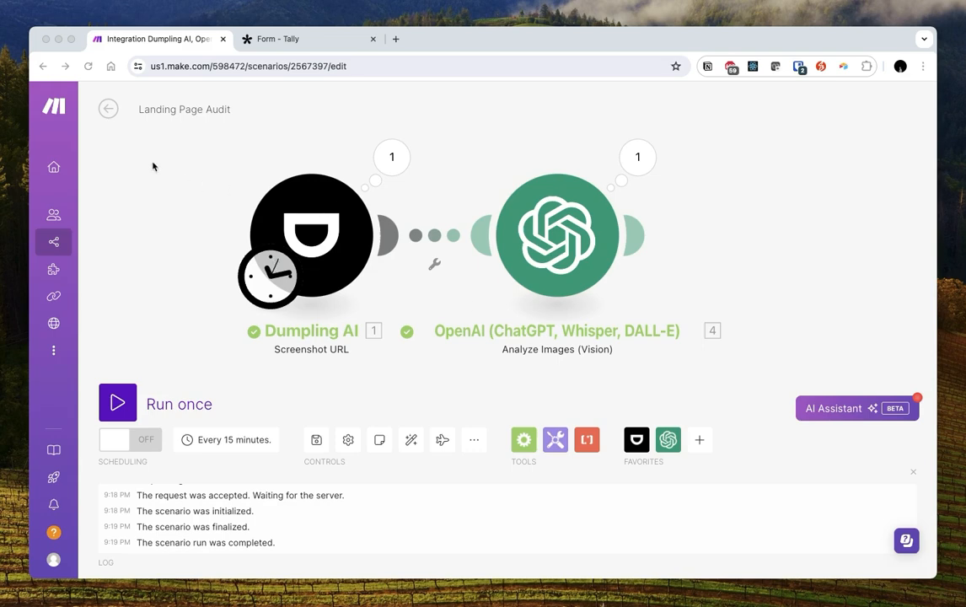
Review the Landing Page Audit canvas, then bring up the blank Tally form draft
{"action": "left_click", "coordinate": [183, 179]}
{"action": "left_click_drag", "start_coordinate": [174, 160], "coordinate": [210, 173]}
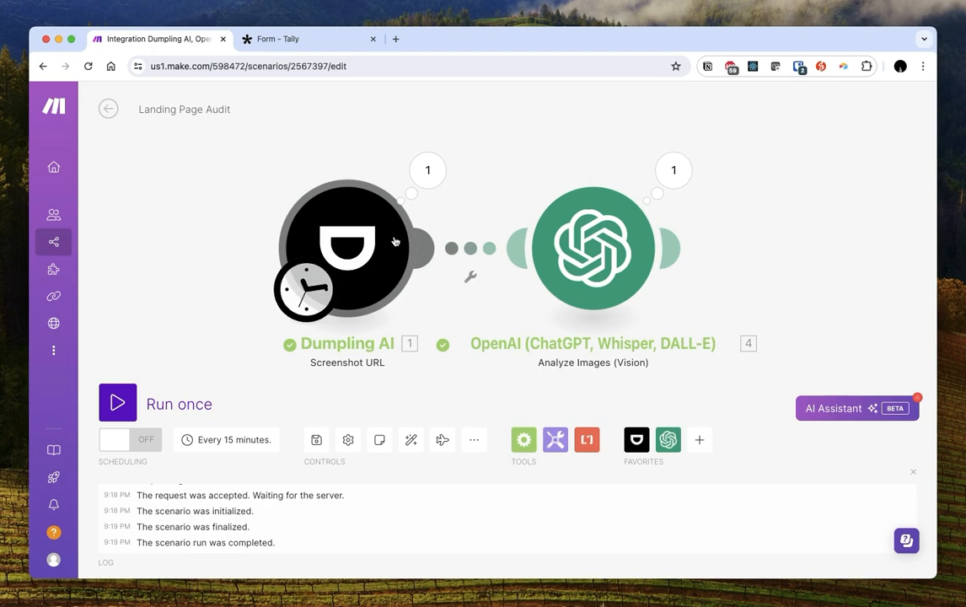
{"action": "left_click", "coordinate": [269, 40]}
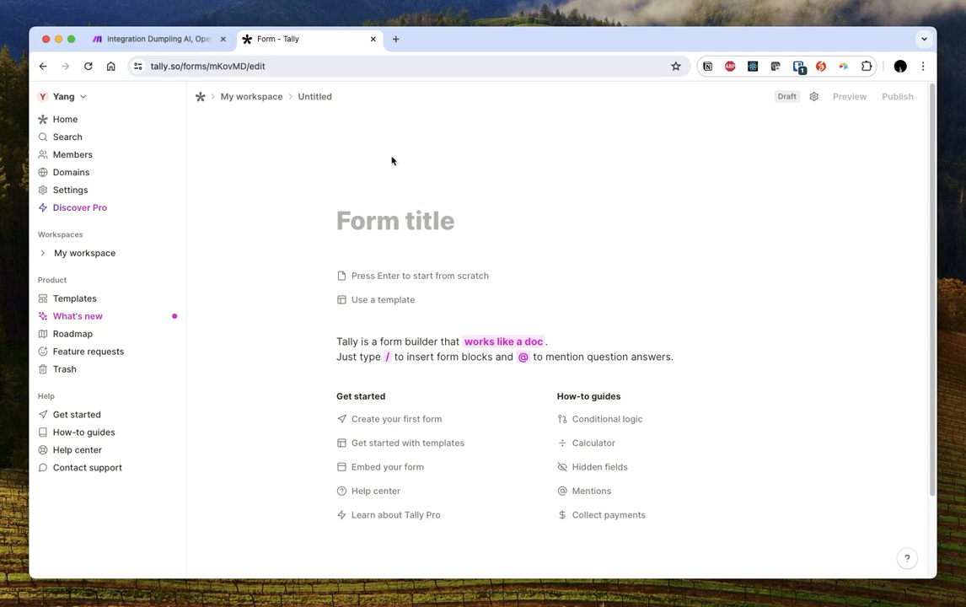
Title the Tally form 'AI Landing Page Auditor Example'
{"action": "left_click", "coordinate": [424, 212]}
{"action": "type", "text": "AI Land"}
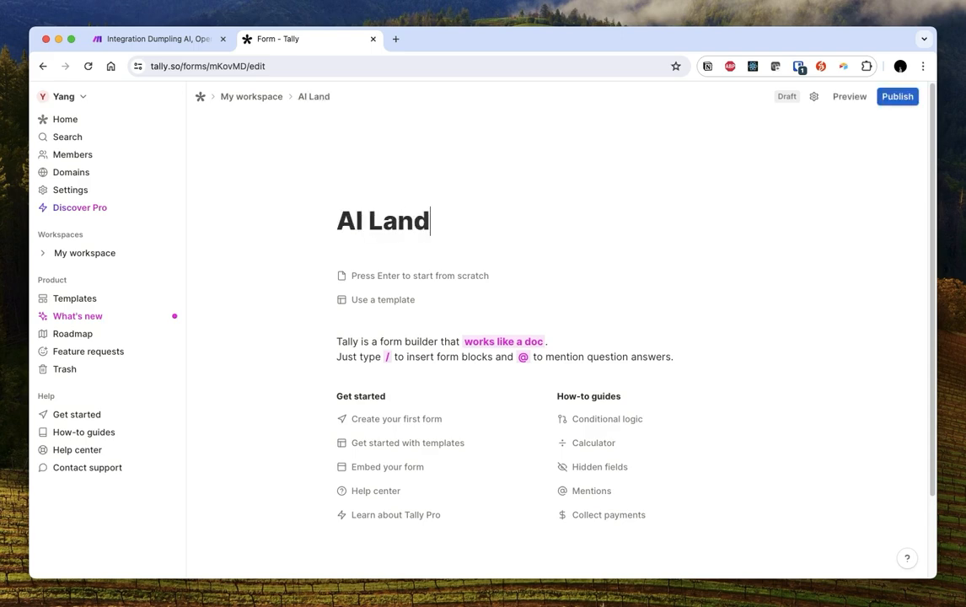
{"action": "type", "text": "ing Page Auditor Example"}
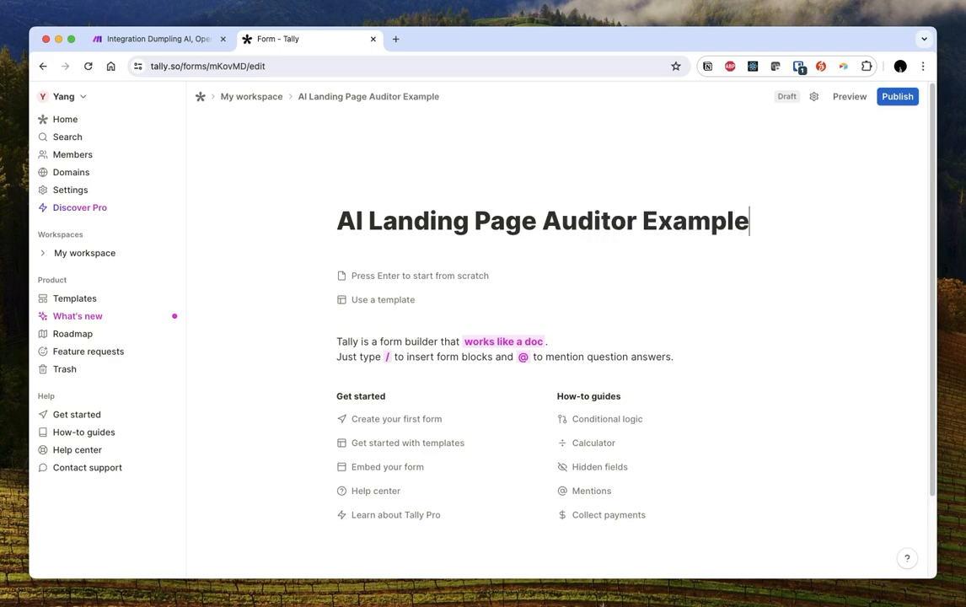
{"action": "key", "text": "Return"}
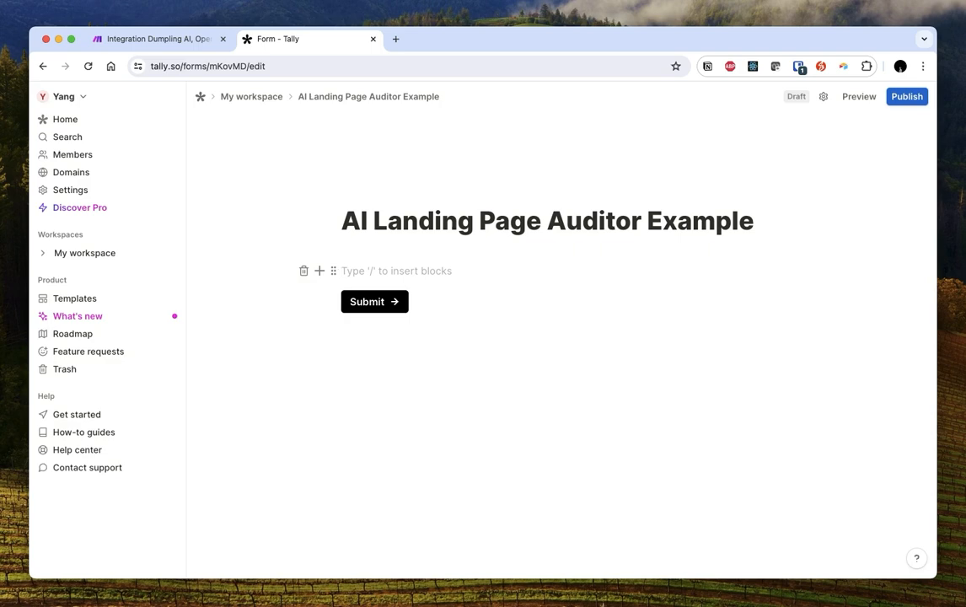
Add a 'Work Email' question with an email input field
{"action": "type", "text": "/"}
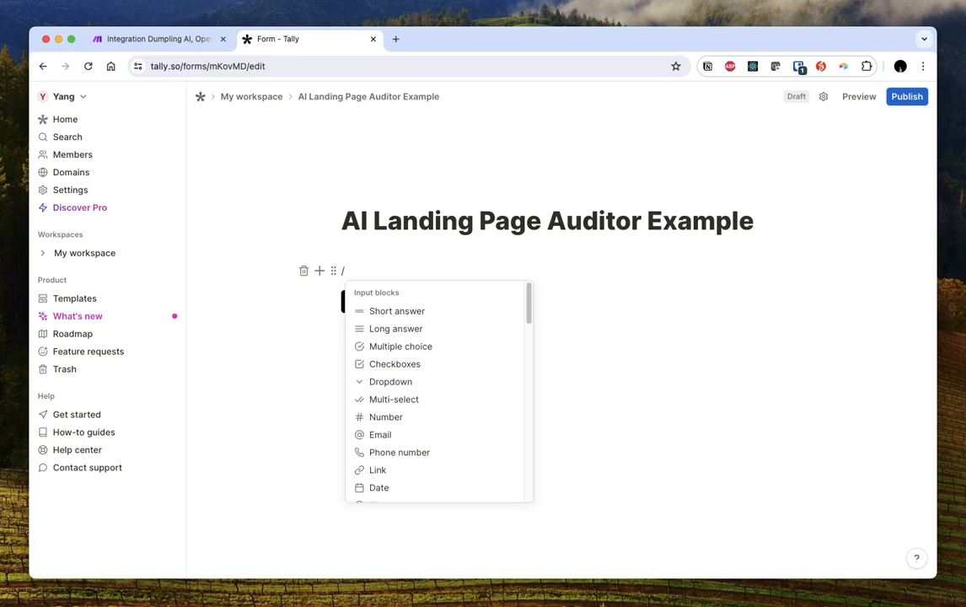
{"action": "type", "text": "email"}
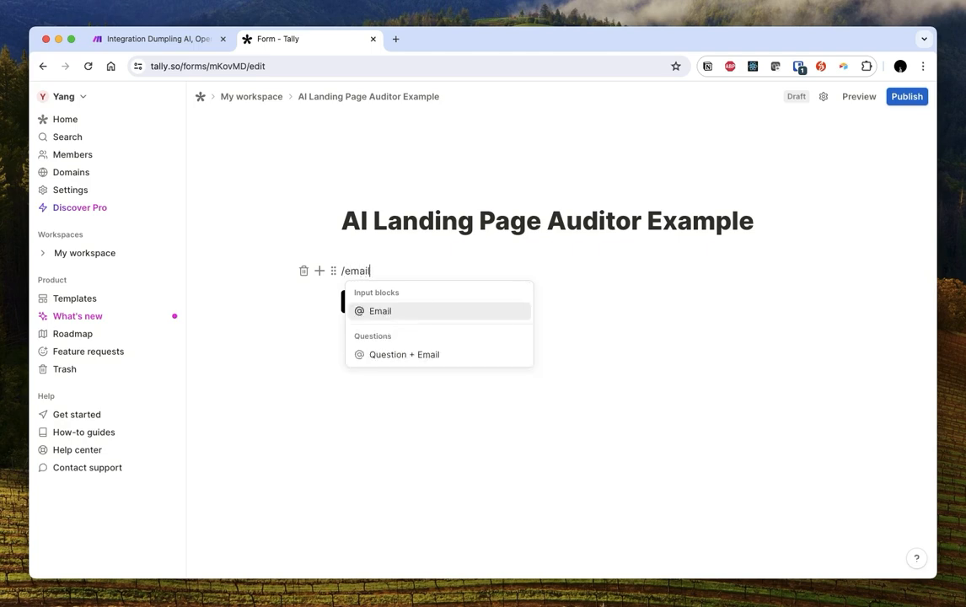
{"action": "key", "text": "Down"}
{"action": "key", "text": "Return"}
{"action": "type", "text": "Work Email"}
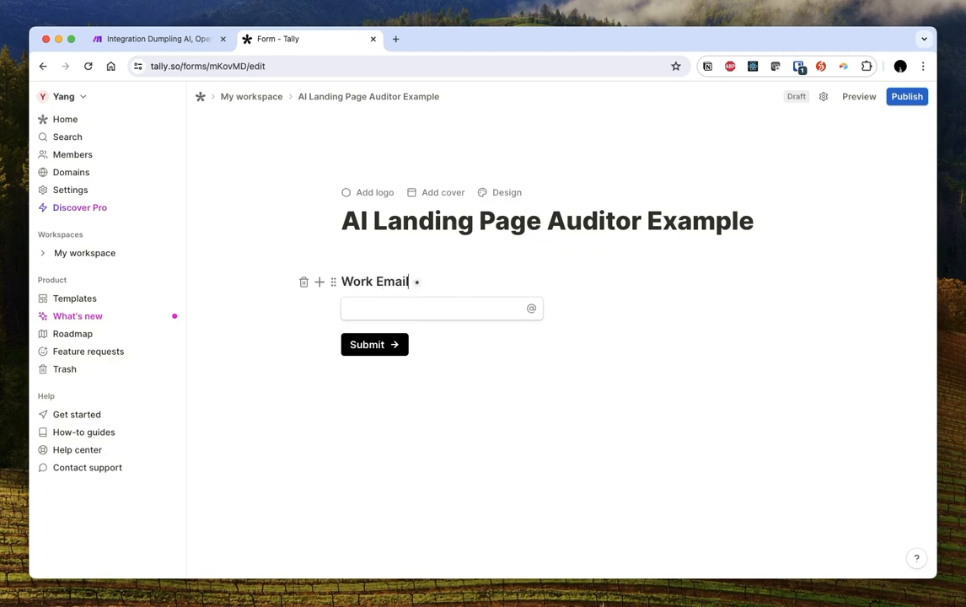
{"action": "key", "text": "Return"}
{"action": "key", "text": "Return"}
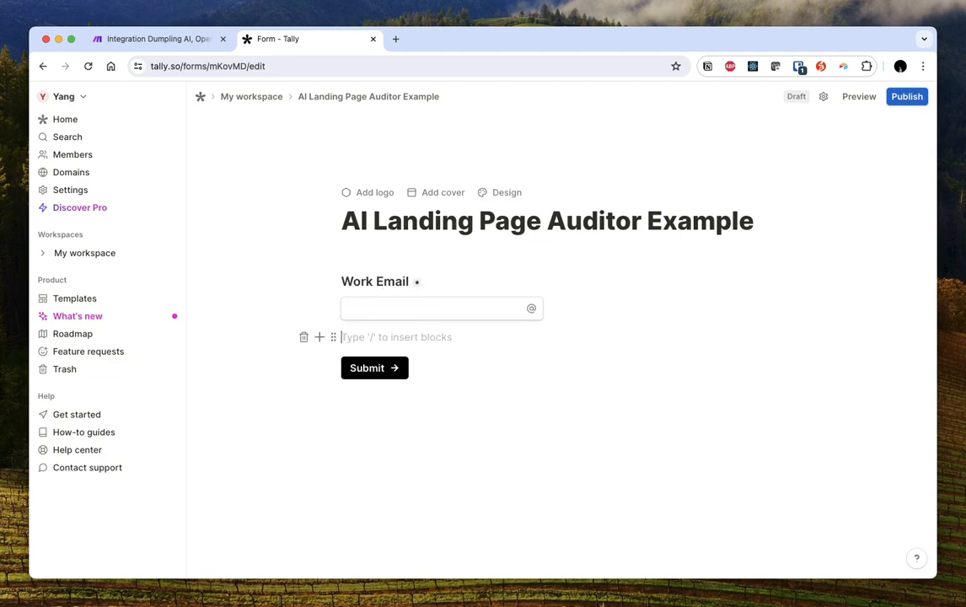
{"action": "type", "text": "/"}
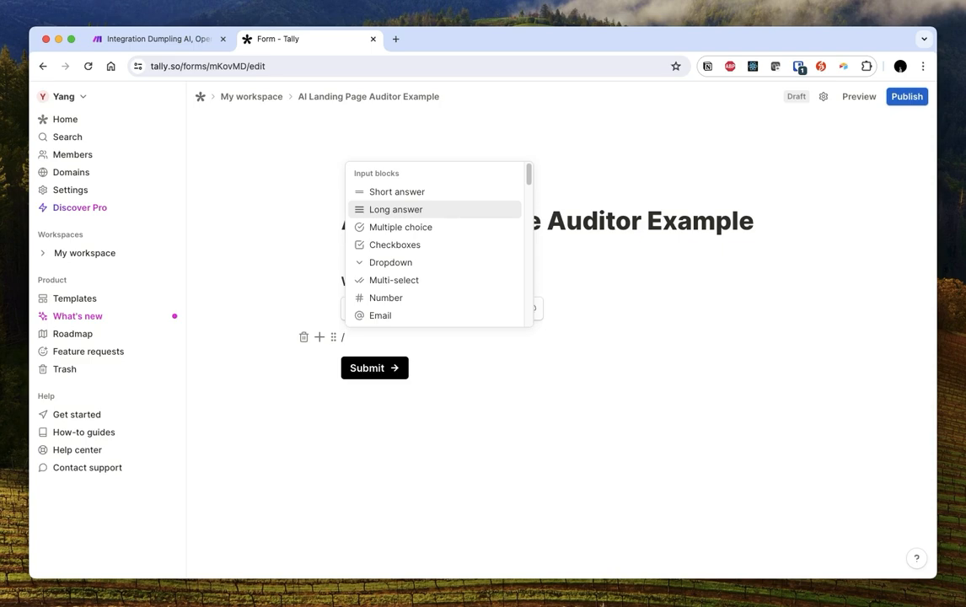
Add a 'Website' question with a link input
{"action": "type", "text": "url"}
{"action": "key", "text": "BackSpace"}
{"action": "key", "text": "BackSpace"}
{"action": "key", "text": "BackSpace"}
{"action": "type", "text": "link"}
{"action": "key", "text": "Down"}
{"action": "key", "text": "Return"}
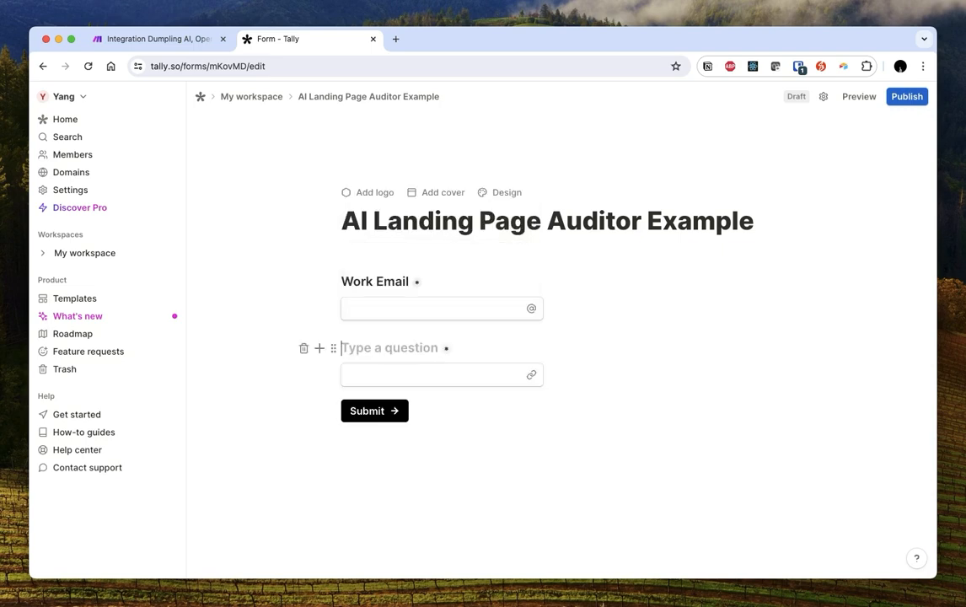
{"action": "type", "text": "Website"}
Add the description 'Our AI will automatically analyze your page for conversion rate improvements.' and publish the form
{"action": "left_click", "coordinate": [717, 219]}
{"action": "key", "text": "Return"}
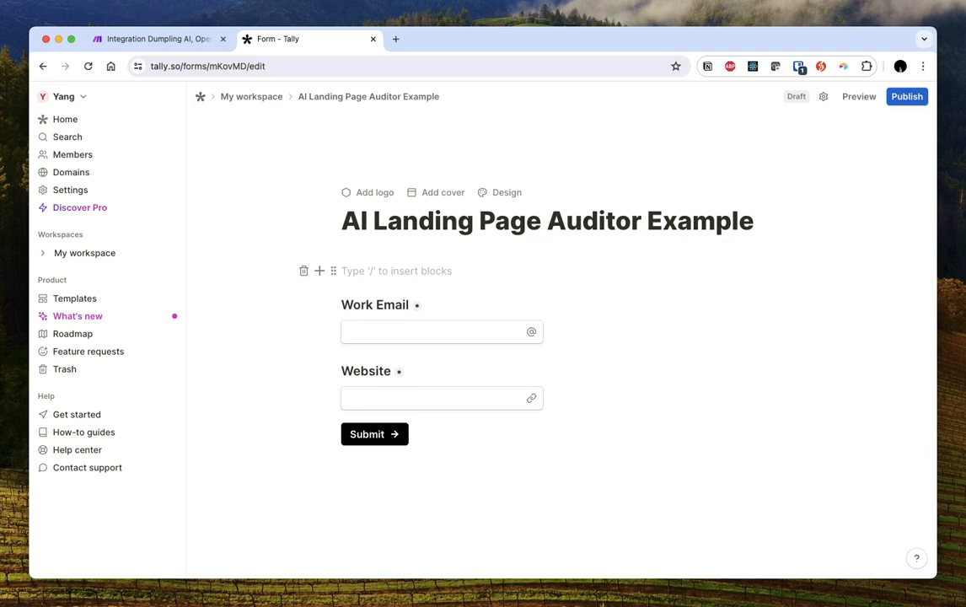
{"action": "type", "text": "Our AI will automatically analyze your page for conv"}
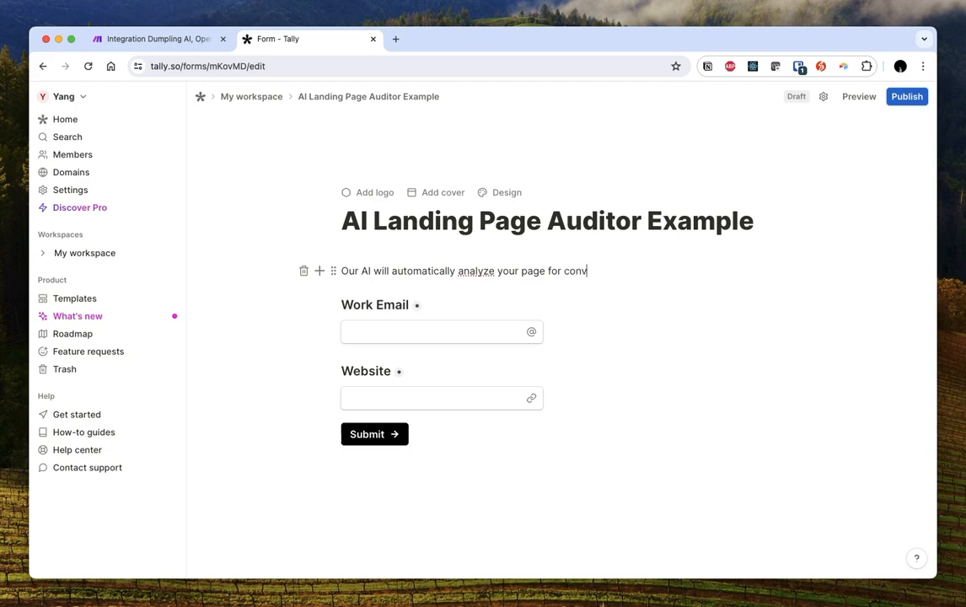
{"action": "type", "text": "ersion rate improvements."}
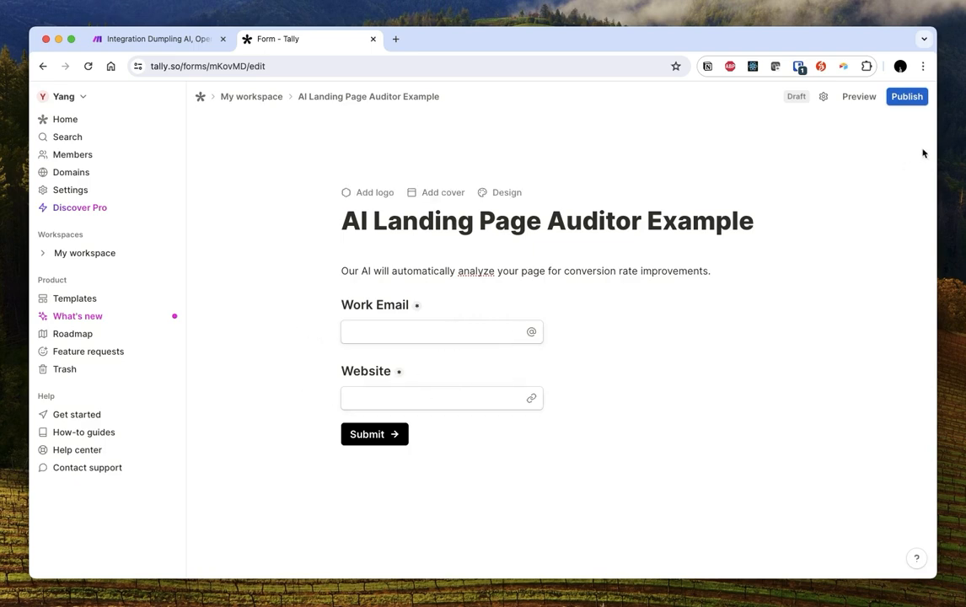
{"action": "left_click", "coordinate": [912, 97]}
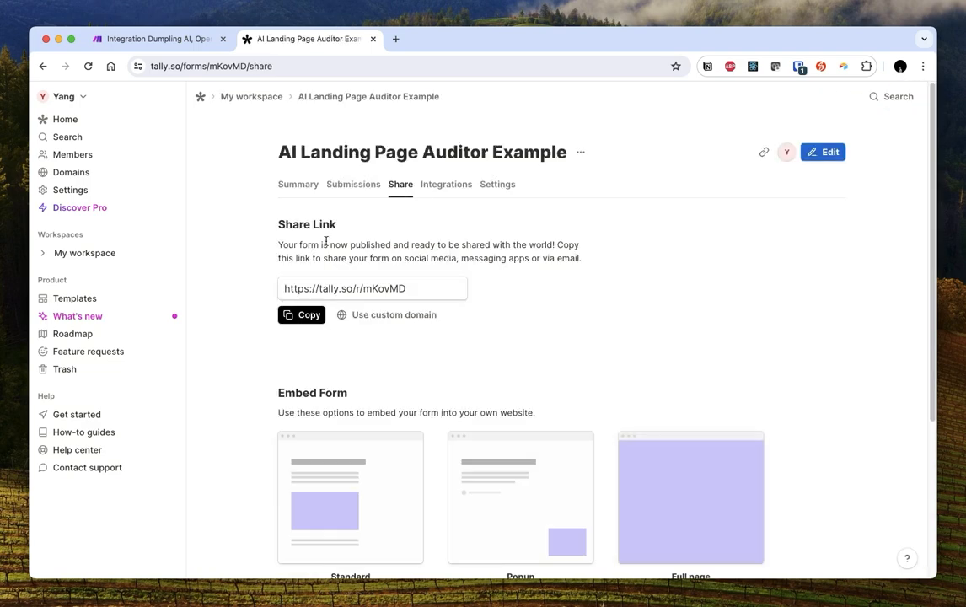
{"action": "left_click", "coordinate": [168, 38]}
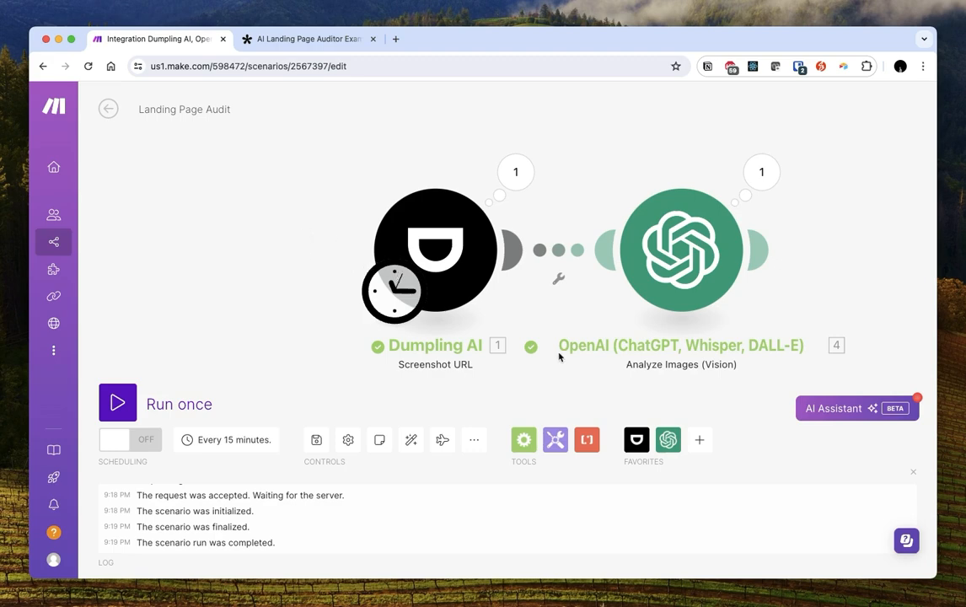
Add a Tally Watch New Responses module and place it before Dumpling AI
{"action": "left_click", "coordinate": [700, 445]}
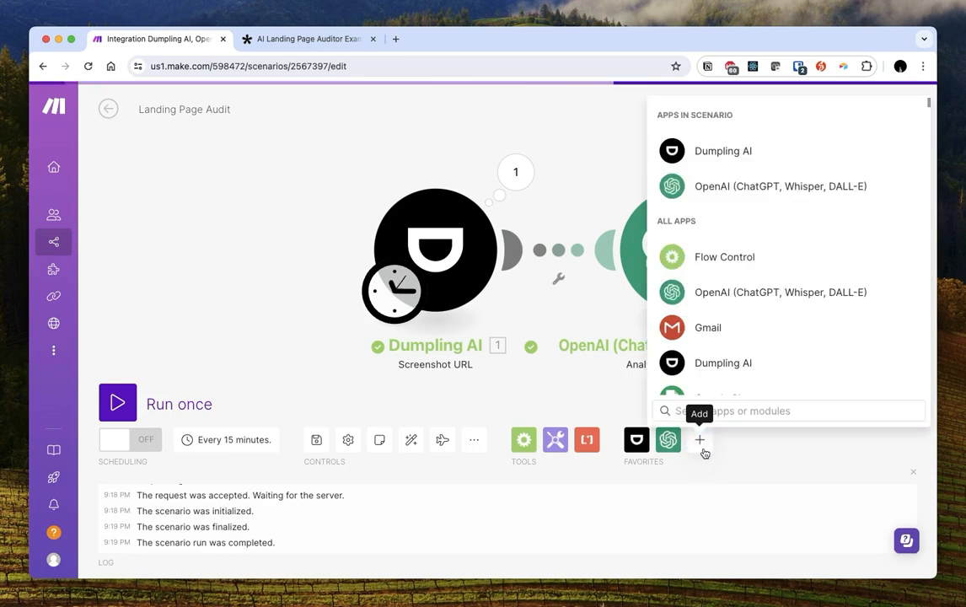
{"action": "type", "text": "tally"}
{"action": "left_click", "coordinate": [675, 107]}
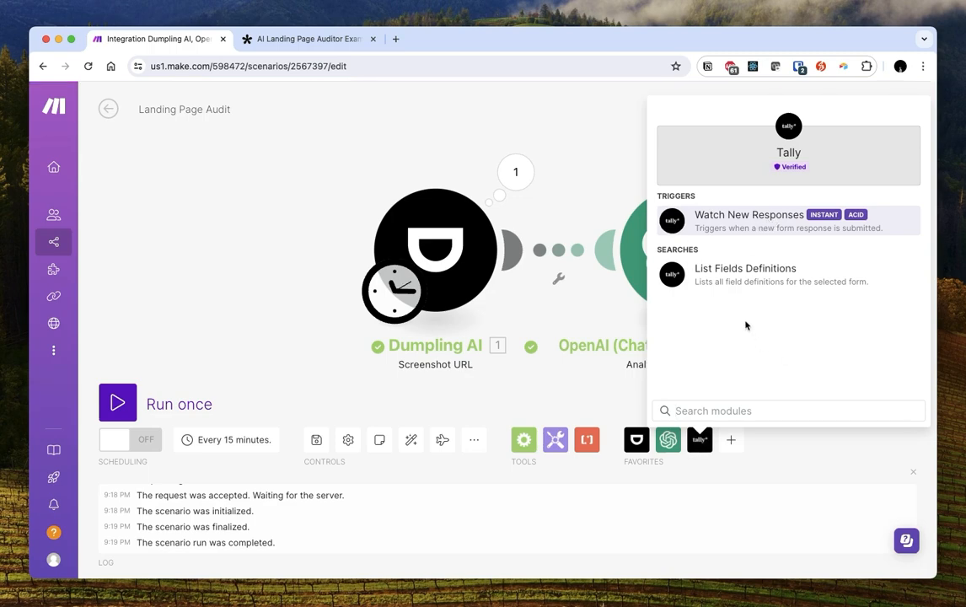
{"action": "left_click", "coordinate": [720, 223]}
{"action": "left_click_drag", "start_coordinate": [720, 223], "coordinate": [232, 248]}
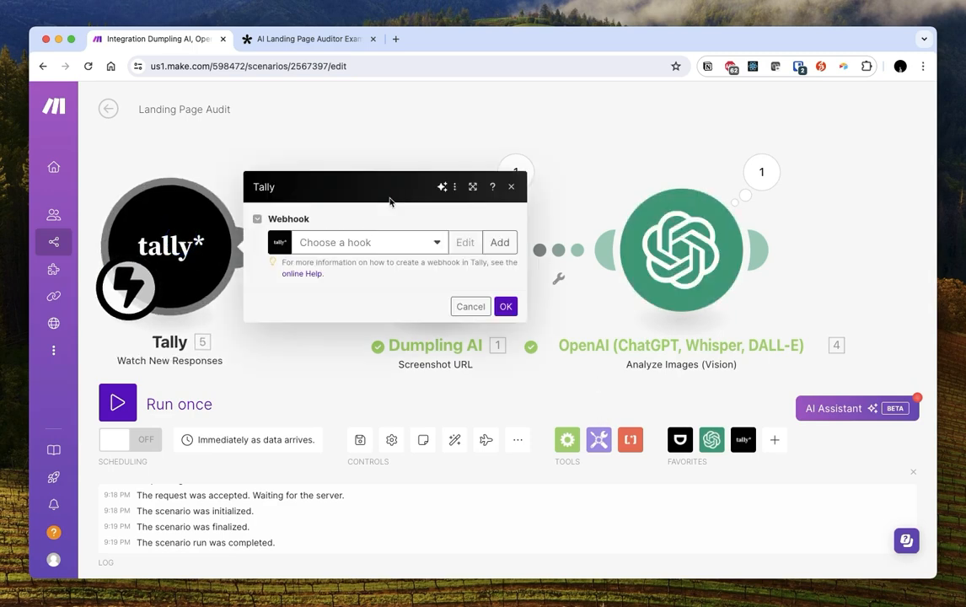
Create a new webhook for the AI Landing Page Auditor Example form and confirm the trigger
{"action": "left_click", "coordinate": [427, 243]}
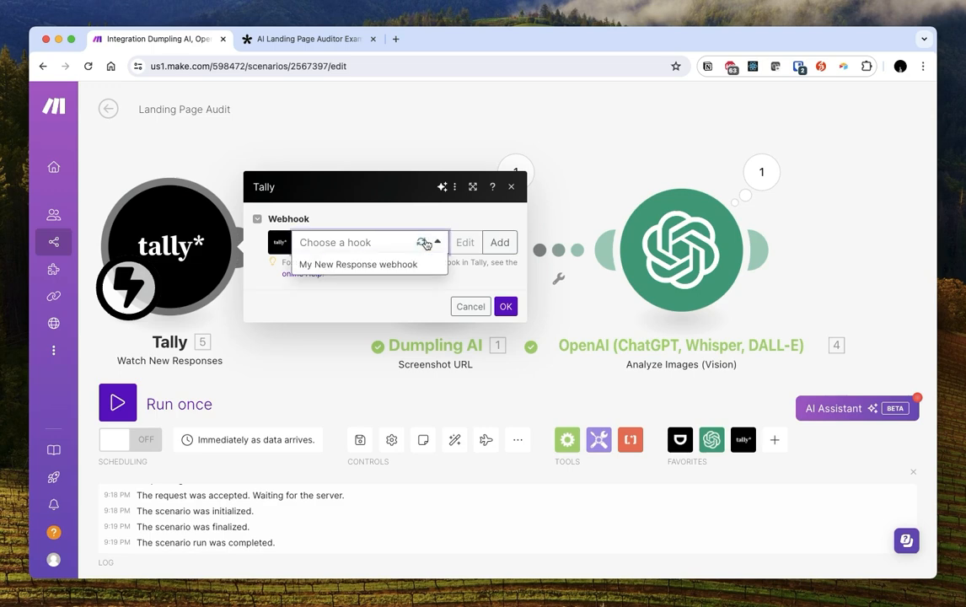
{"action": "left_click", "coordinate": [412, 264]}
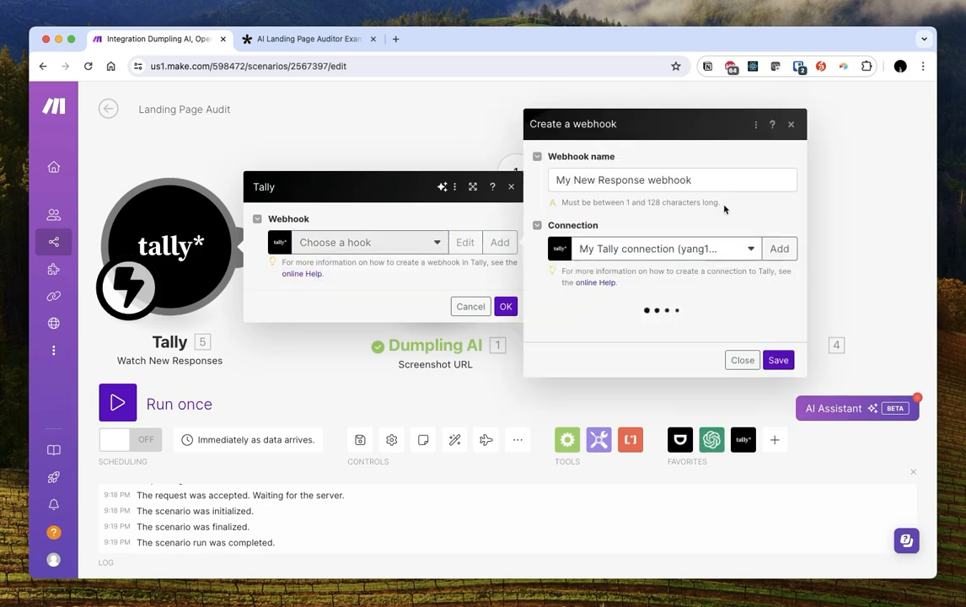
{"action": "left_click", "coordinate": [600, 317]}
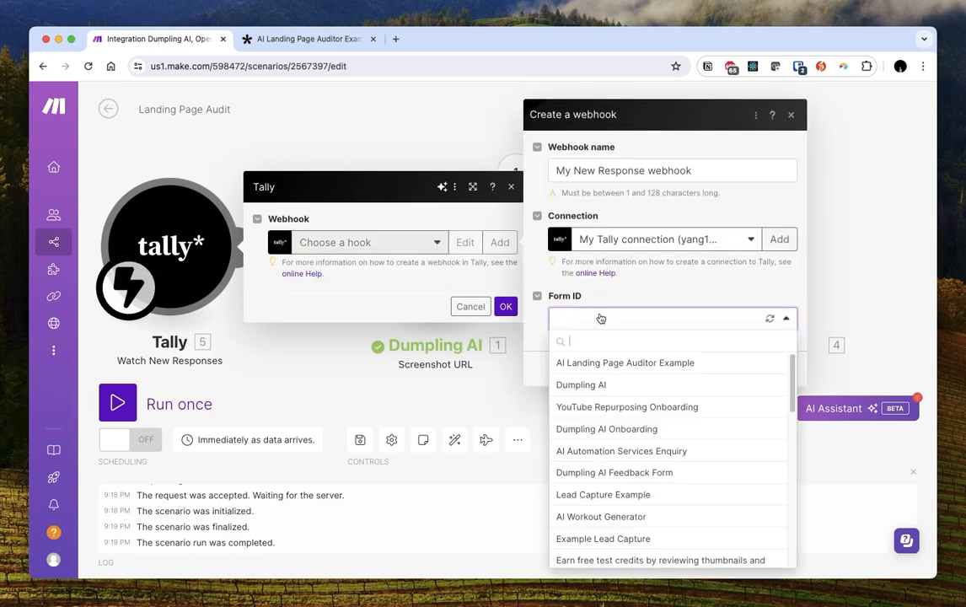
{"action": "left_click", "coordinate": [620, 363]}
{"action": "left_click", "coordinate": [784, 365]}
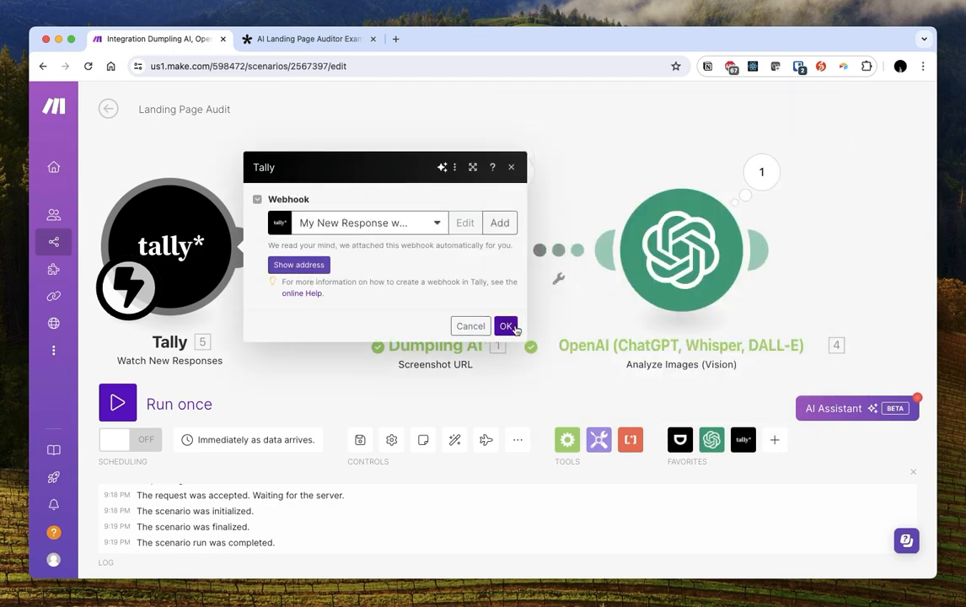
{"action": "left_click", "coordinate": [505, 325]}
{"action": "left_click_drag", "start_coordinate": [275, 340], "coordinate": [431, 334]}
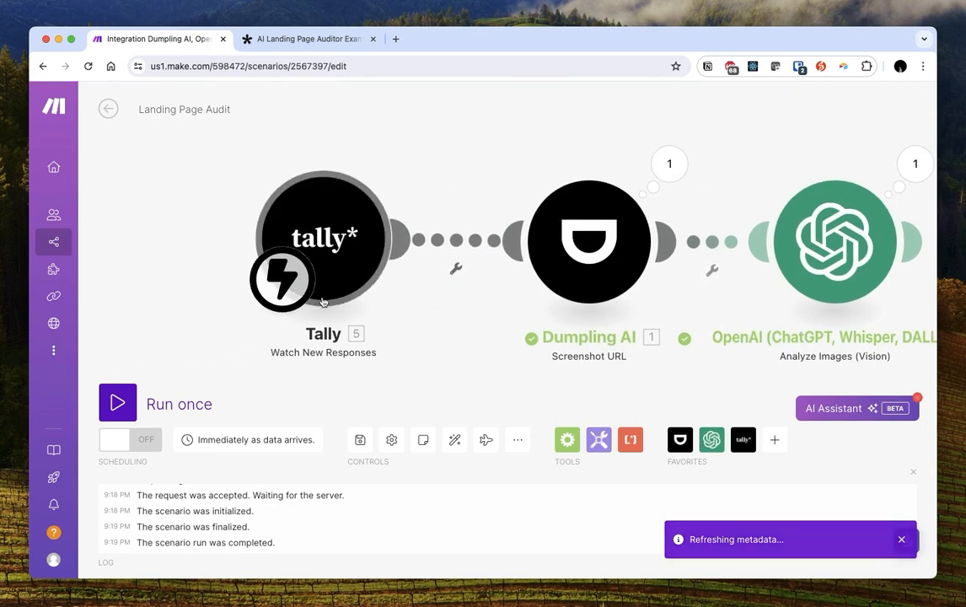
Copy the Tally share link and open the published form in a new tab
{"action": "left_click", "coordinate": [284, 42]}
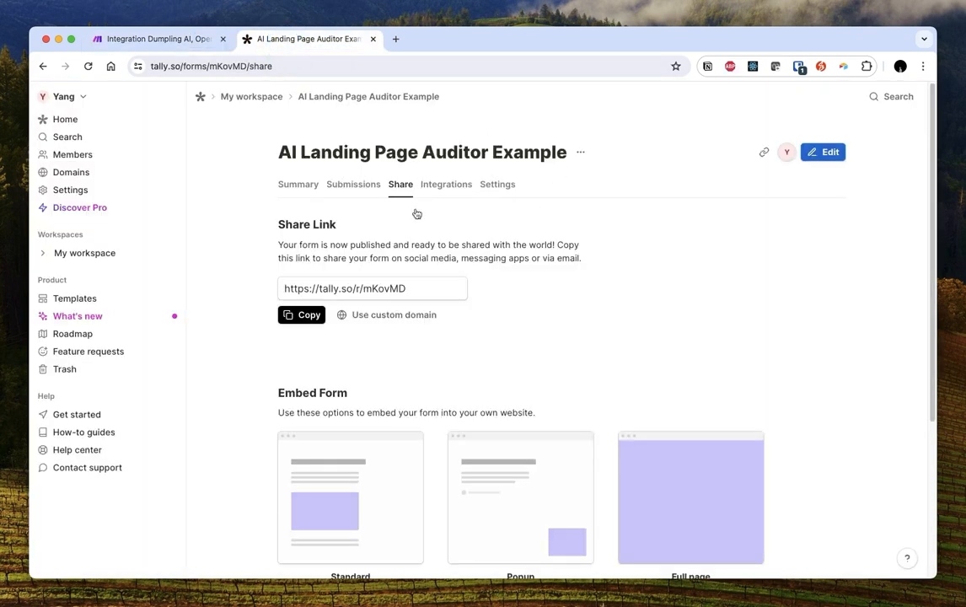
{"action": "left_click", "coordinate": [287, 312]}
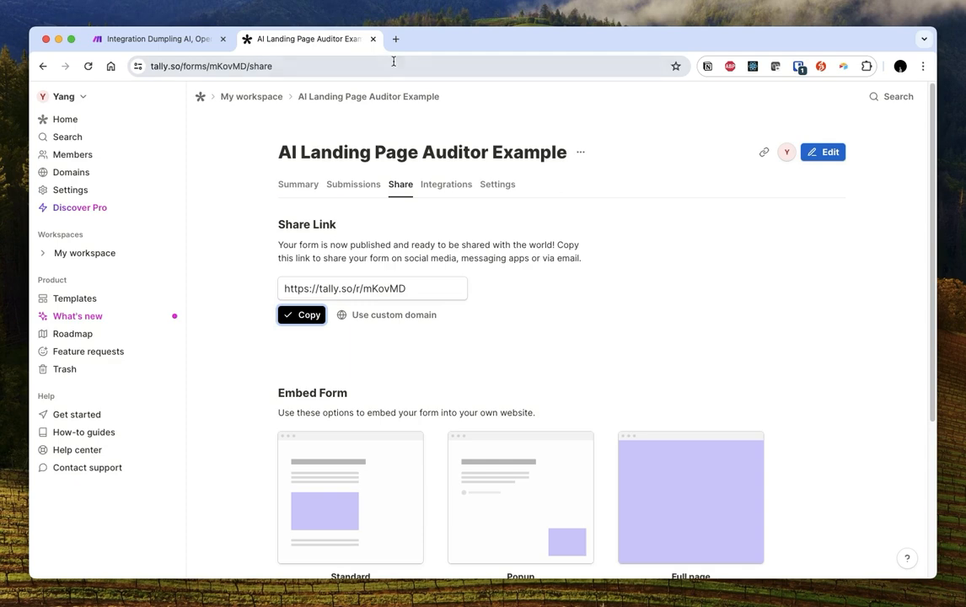
{"action": "key", "text": "ctrl+t"}
{"action": "key", "text": "ctrl+v"}
{"action": "key", "text": "Return"}
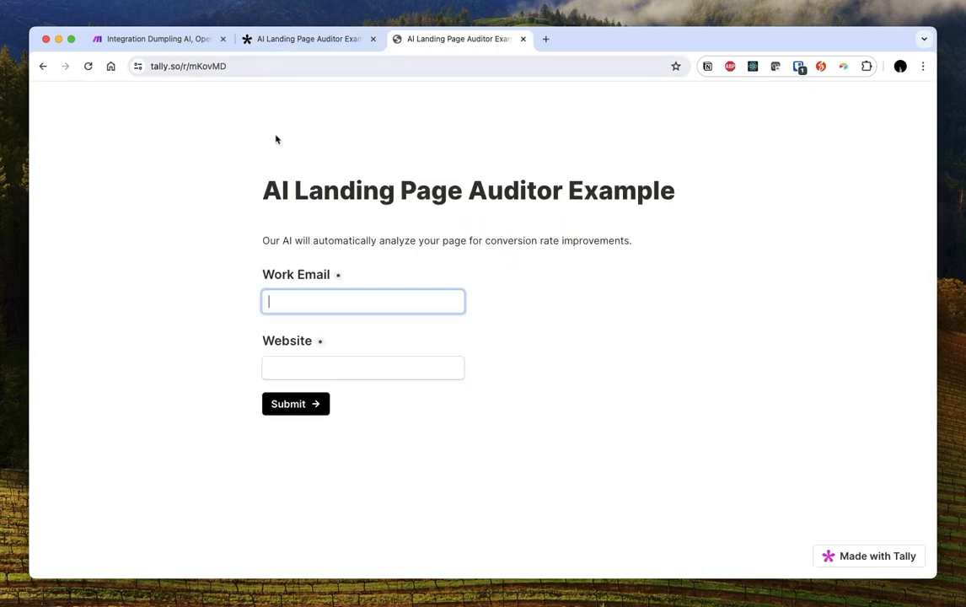
Start a single run of the Make scenario
{"action": "left_click", "coordinate": [189, 40]}
{"action": "left_click", "coordinate": [123, 396]}
{"action": "left_click_drag", "start_coordinate": [188, 190], "coordinate": [116, 235]}
{"action": "left_click", "coordinate": [464, 40]}
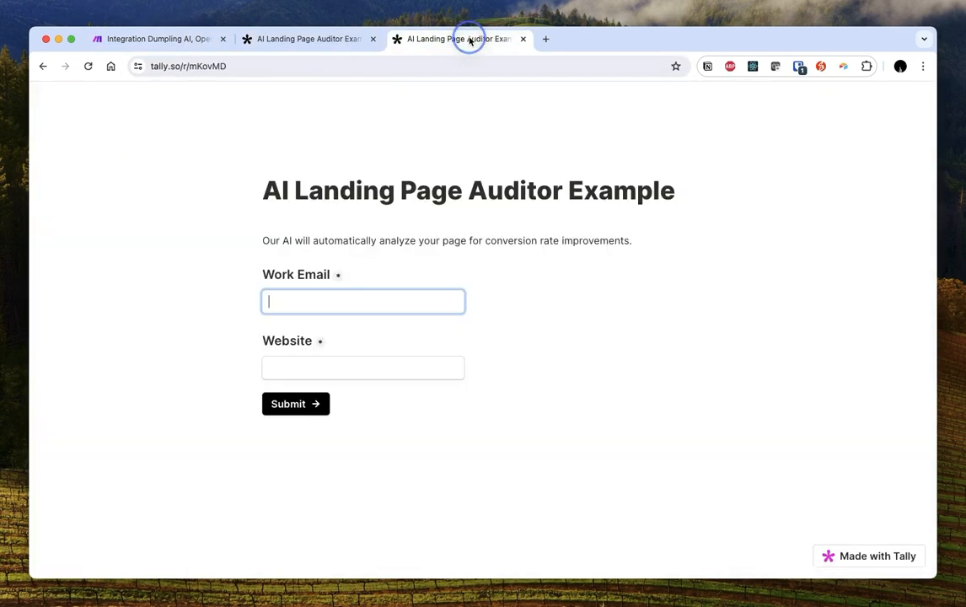
{"action": "type", "text": "test@!te"}
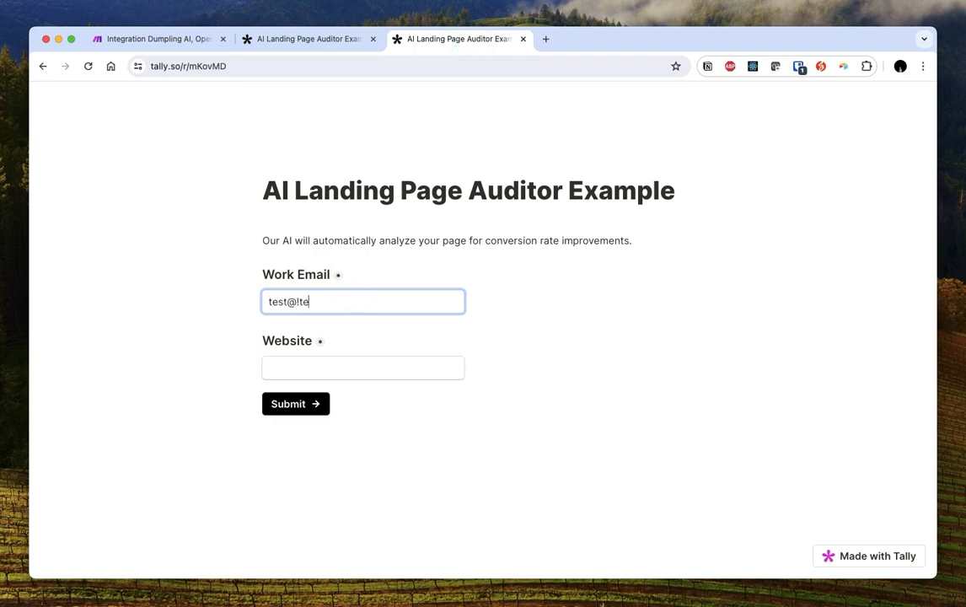
{"action": "type", "text": "sttest.com"}
{"action": "key", "text": "Tab"}
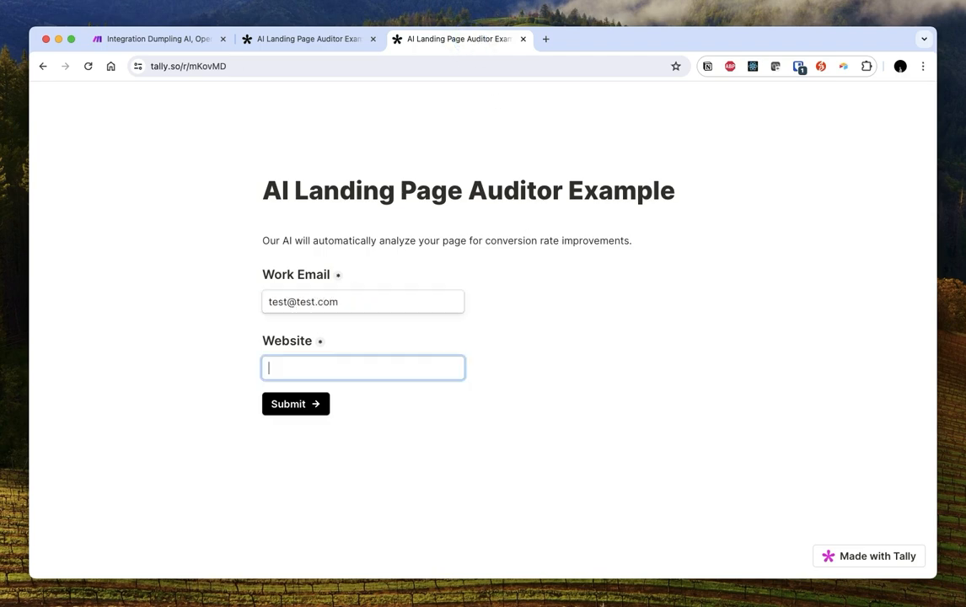
{"action": "key", "text": "ctrl+t"}
{"action": "type", "text": "dump"}
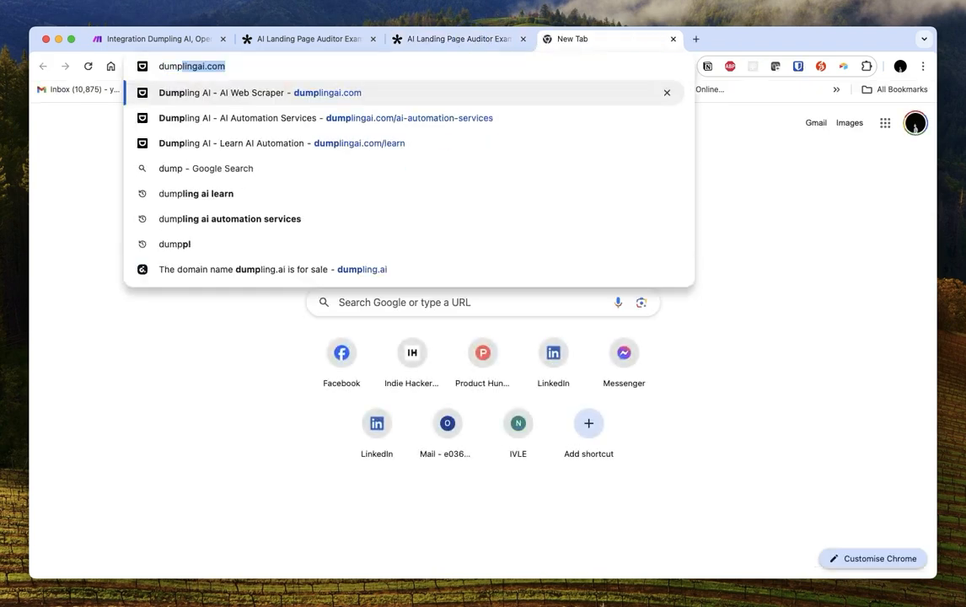
{"action": "key", "text": "Return"}
{"action": "key", "text": "super+l"}
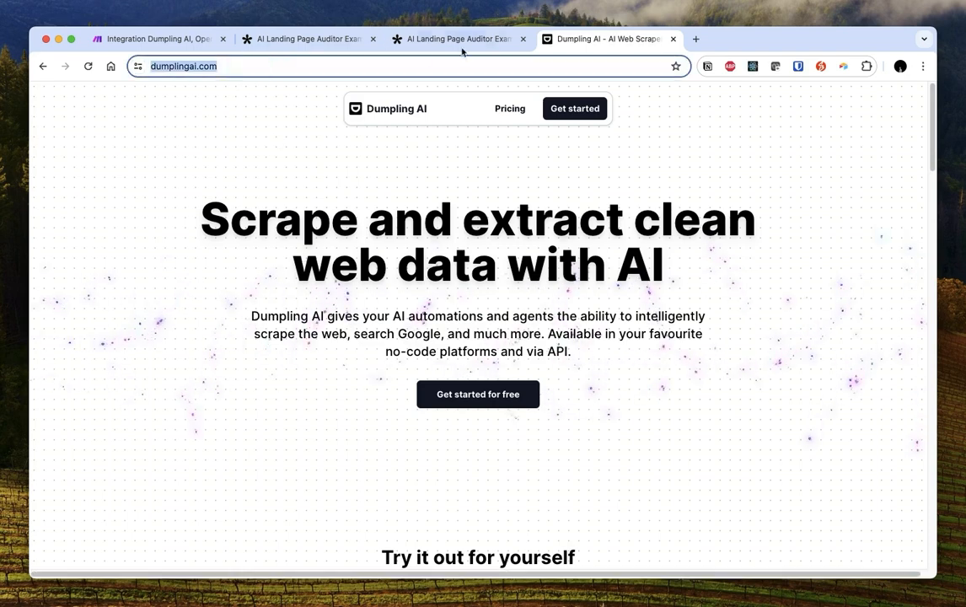
{"action": "key", "text": "super+c"}
{"action": "key", "text": "ctrl+shift+Tab"}
{"action": "key", "text": "super+v"}
{"action": "left_click", "coordinate": [294, 405]}
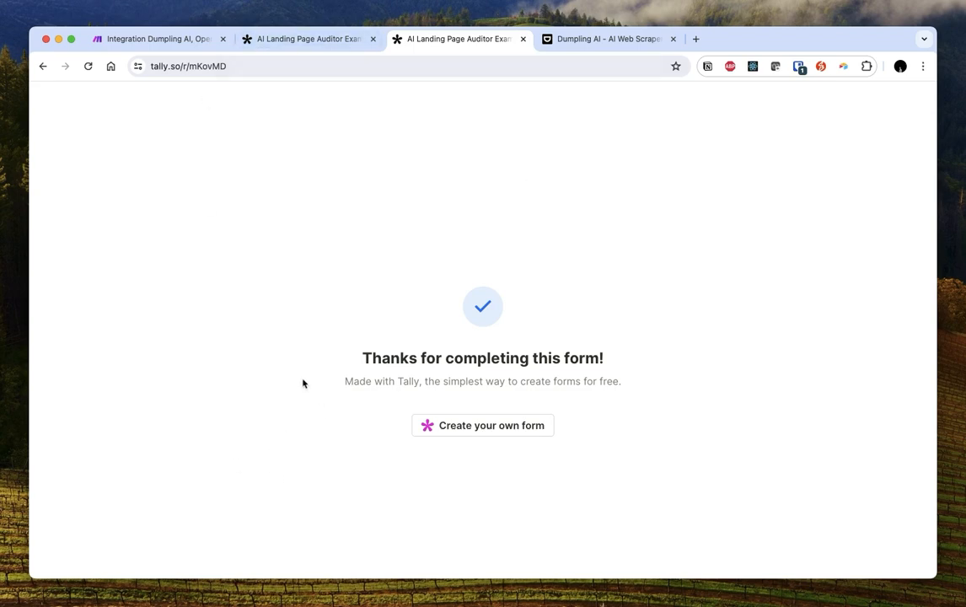
Check the Tally trigger's output for the submitted work email and website values
{"action": "left_click", "coordinate": [179, 38]}
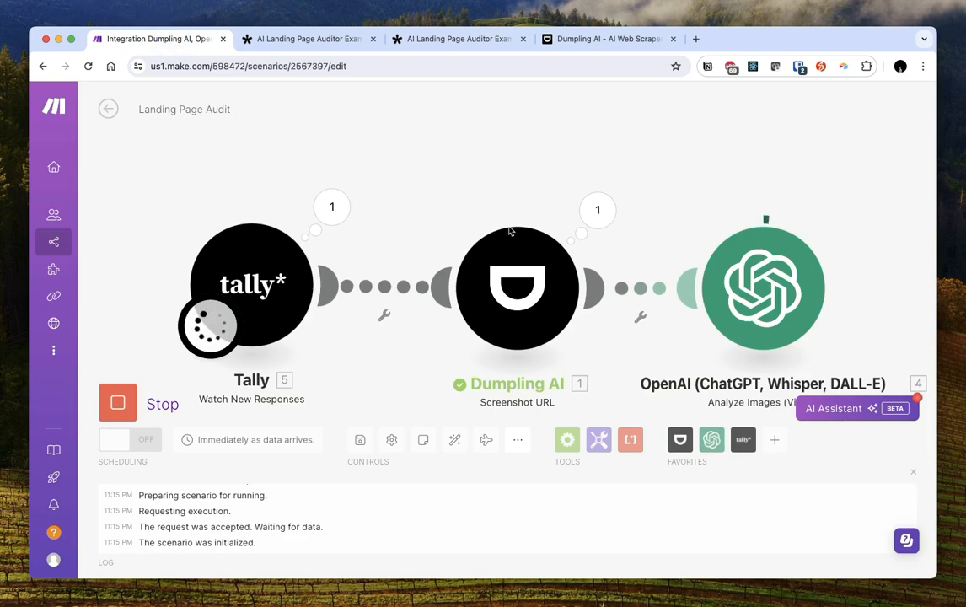
{"action": "left_click", "coordinate": [331, 207]}
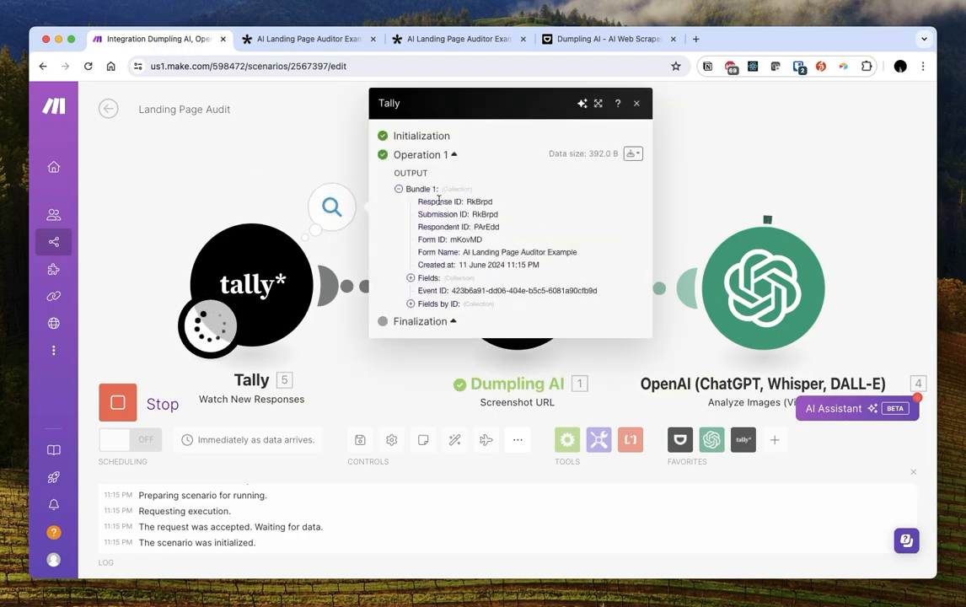
{"action": "left_click", "coordinate": [410, 277]}
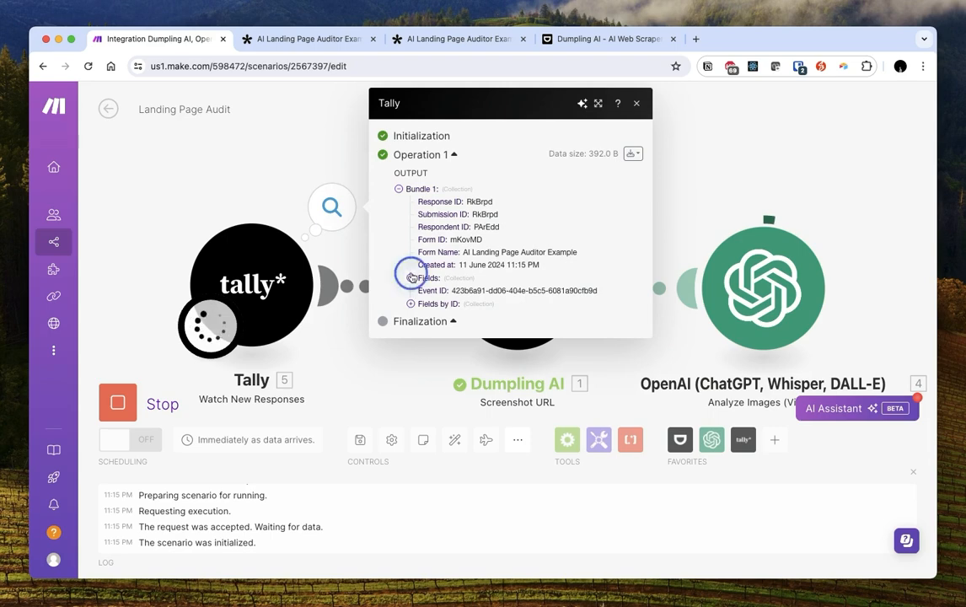
{"action": "left_click_drag", "start_coordinate": [439, 290], "coordinate": [506, 301]}
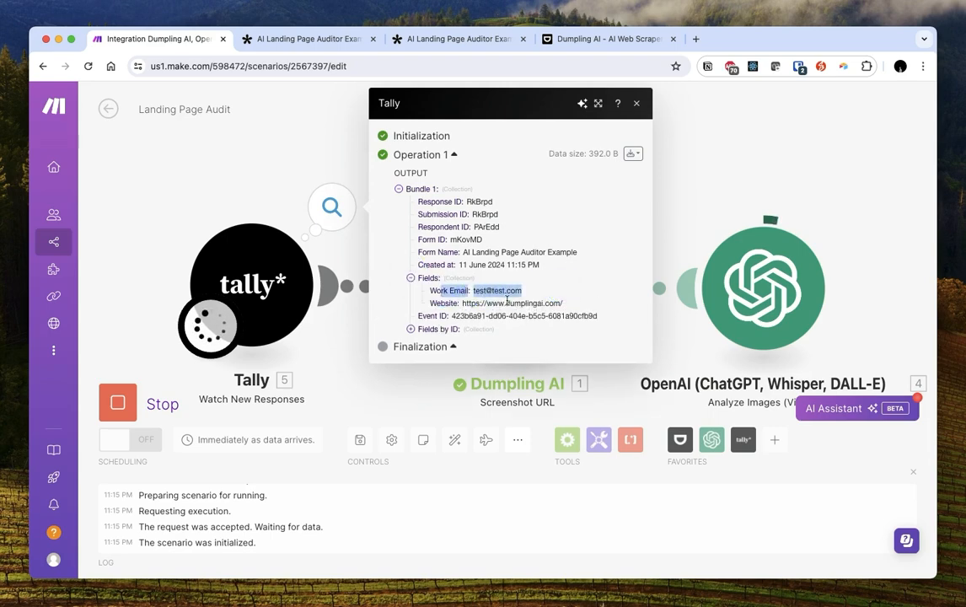
{"action": "left_click_drag", "start_coordinate": [429, 304], "coordinate": [576, 304]}
{"action": "left_click", "coordinate": [718, 158]}
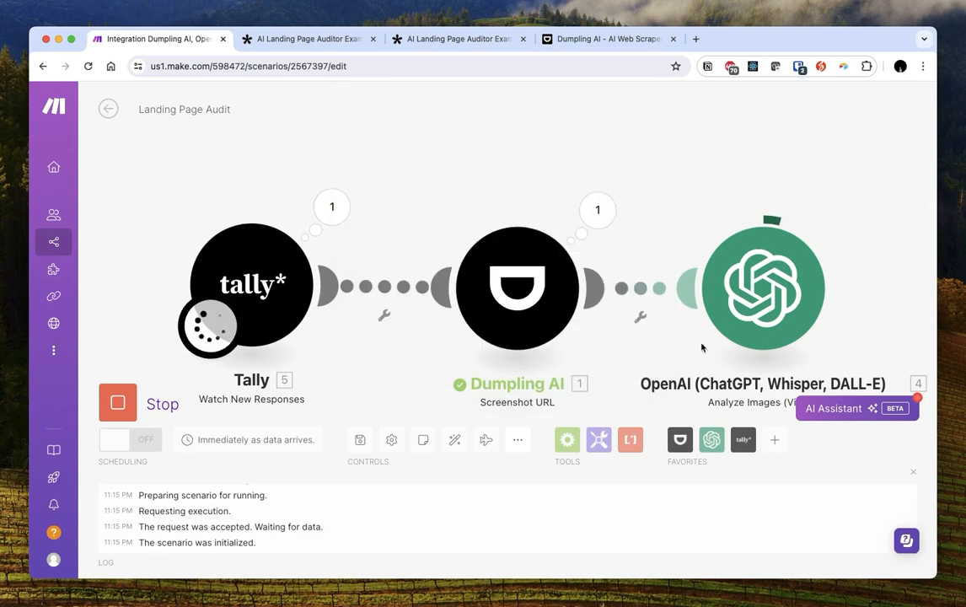
Force-stop the scenario's test run and open the Dumpling AI screenshot module
{"action": "left_click_drag", "start_coordinate": [483, 188], "coordinate": [442, 167]}
{"action": "left_click", "coordinate": [124, 408]}
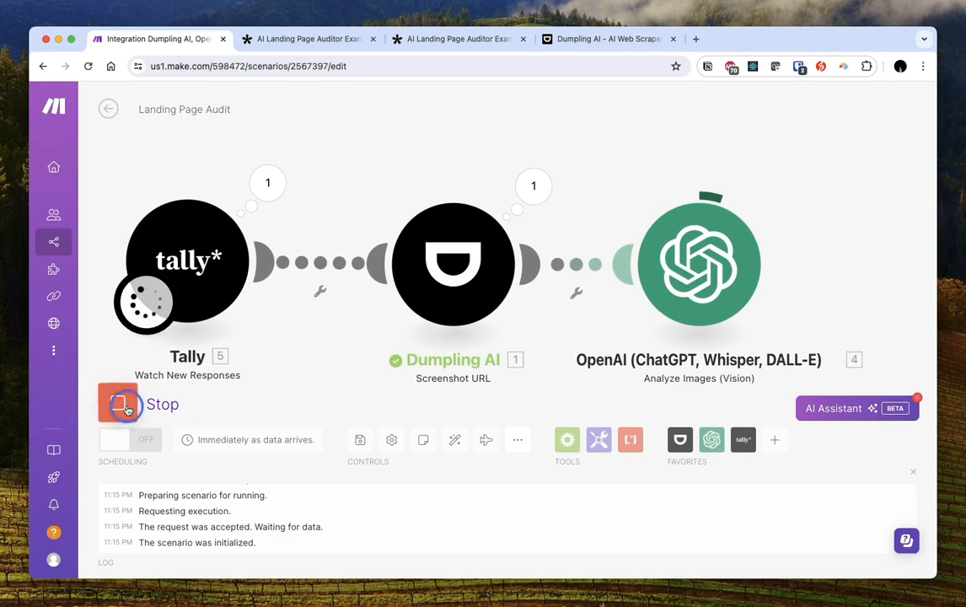
{"action": "left_click", "coordinate": [99, 410]}
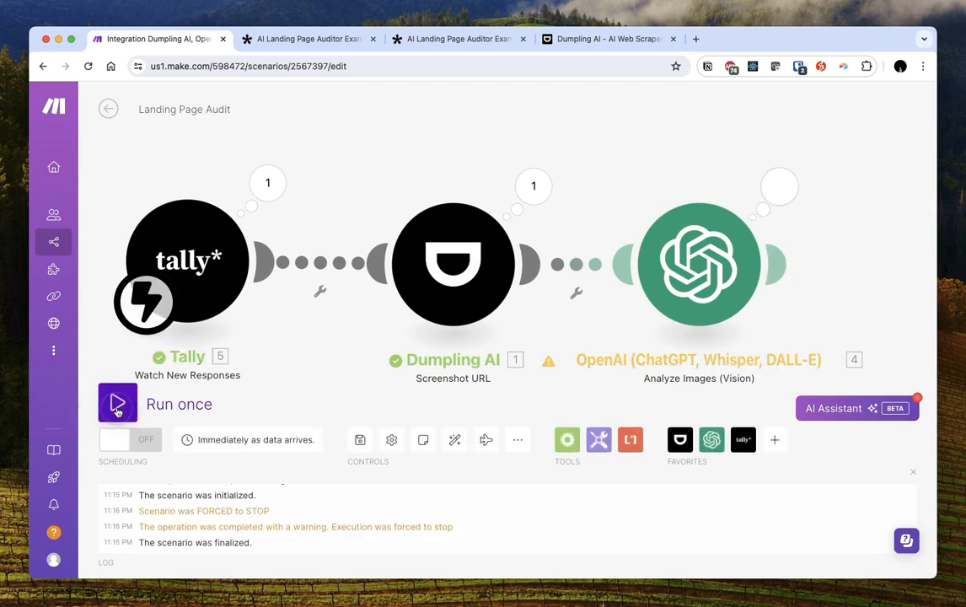
{"action": "left_click_drag", "start_coordinate": [398, 170], "coordinate": [347, 215]}
{"action": "left_click", "coordinate": [411, 310]}
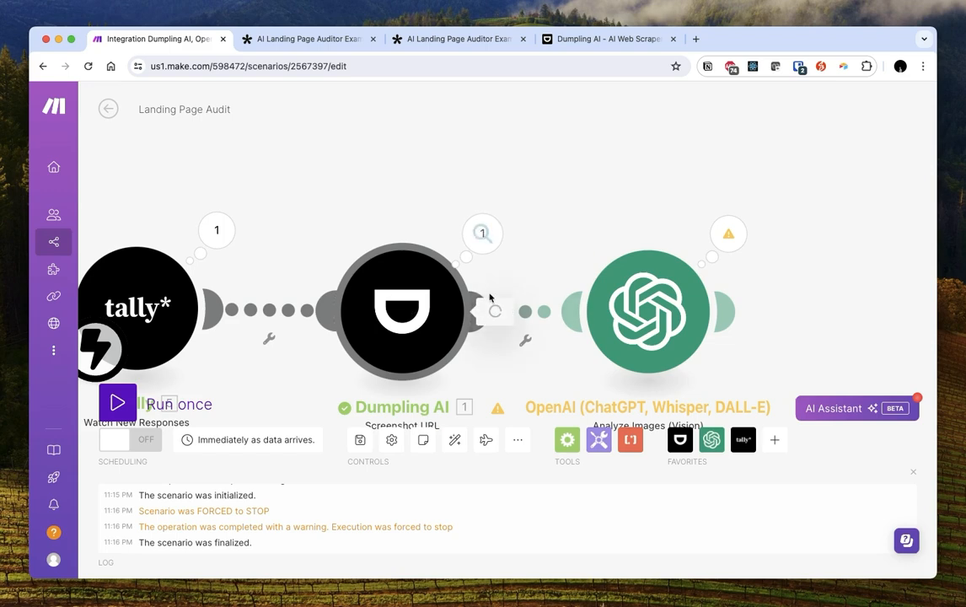
Replace Dumpling AI's fixed URL with the mapped Tally Website field, save, and open the OpenAI module
{"action": "triple_click", "coordinate": [632, 241]}
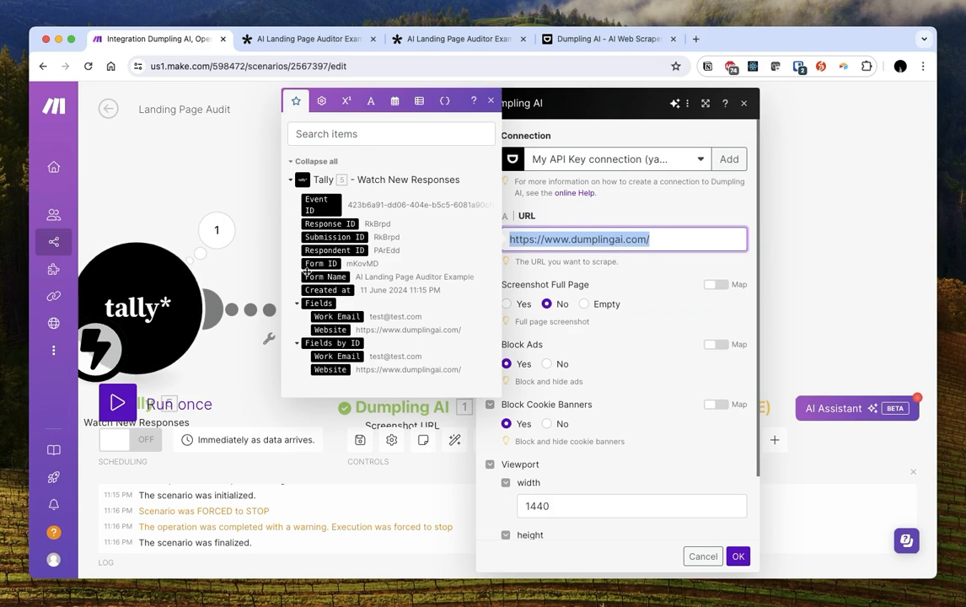
{"action": "left_click", "coordinate": [330, 329]}
{"action": "left_click_drag", "start_coordinate": [621, 234], "coordinate": [528, 251]}
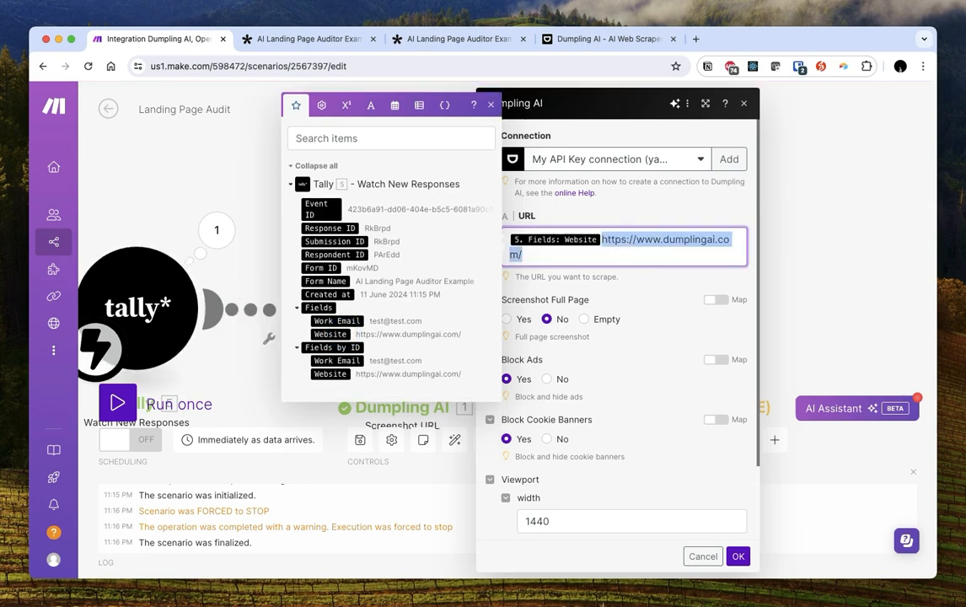
{"action": "key", "text": "BackSpace"}
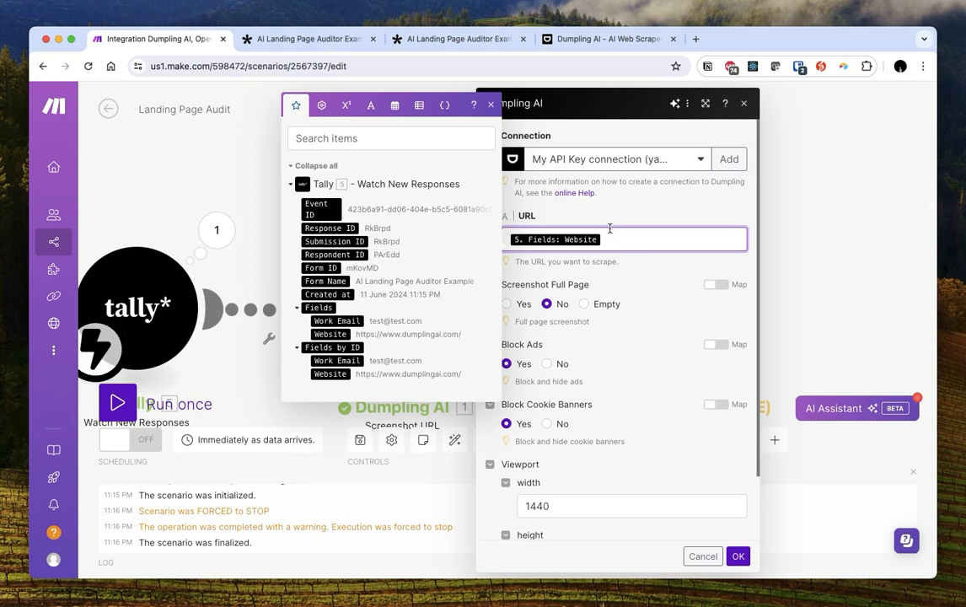
{"action": "left_click", "coordinate": [640, 291]}
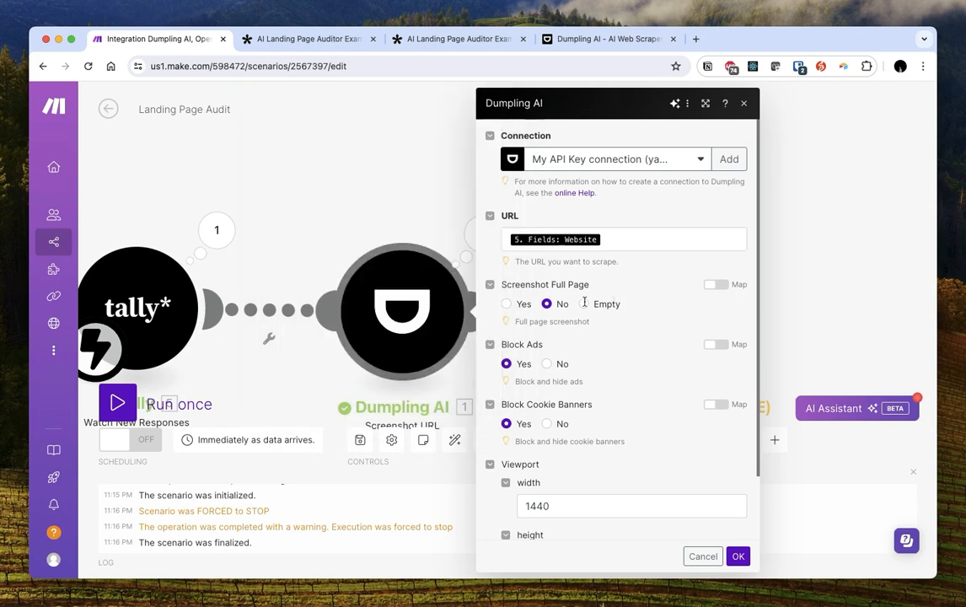
{"action": "scroll", "coordinate": [600, 370], "scroll_direction": "down", "scroll_amount": 2}
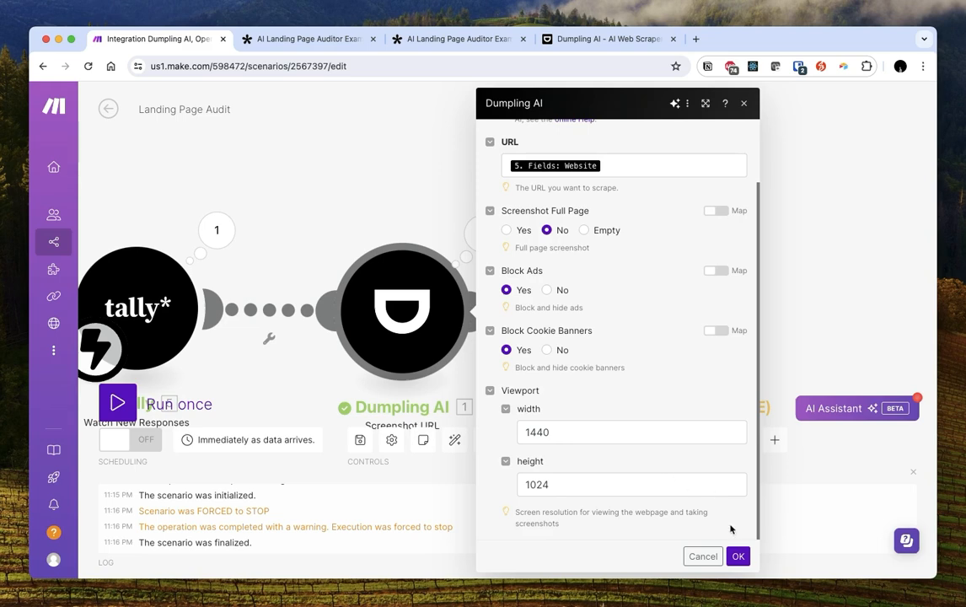
{"action": "left_click", "coordinate": [738, 556]}
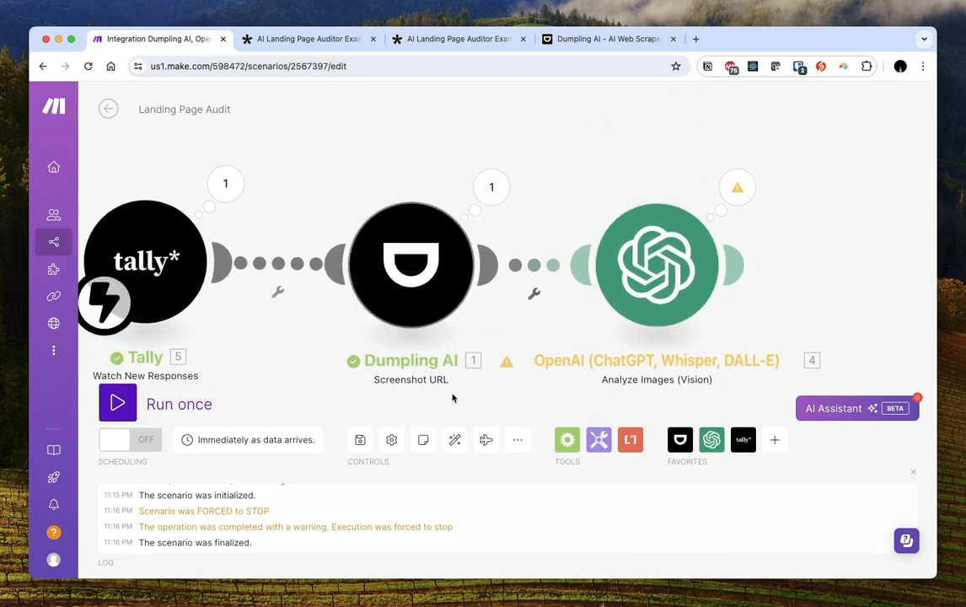
{"action": "left_click", "coordinate": [693, 278]}
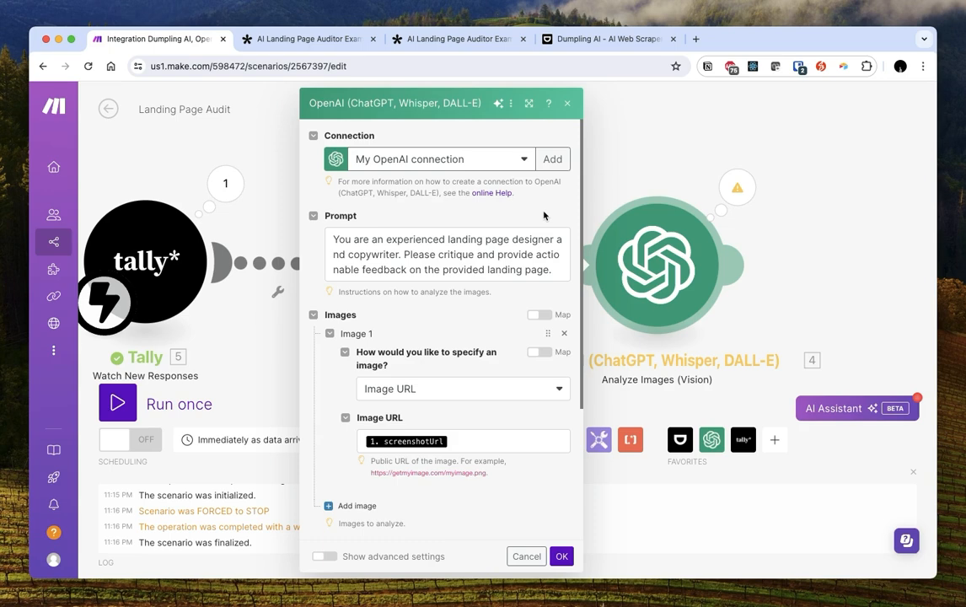
Open a new blank Chrome tab beside the Make and Tally tabs
{"action": "left_click", "coordinate": [695, 39]}
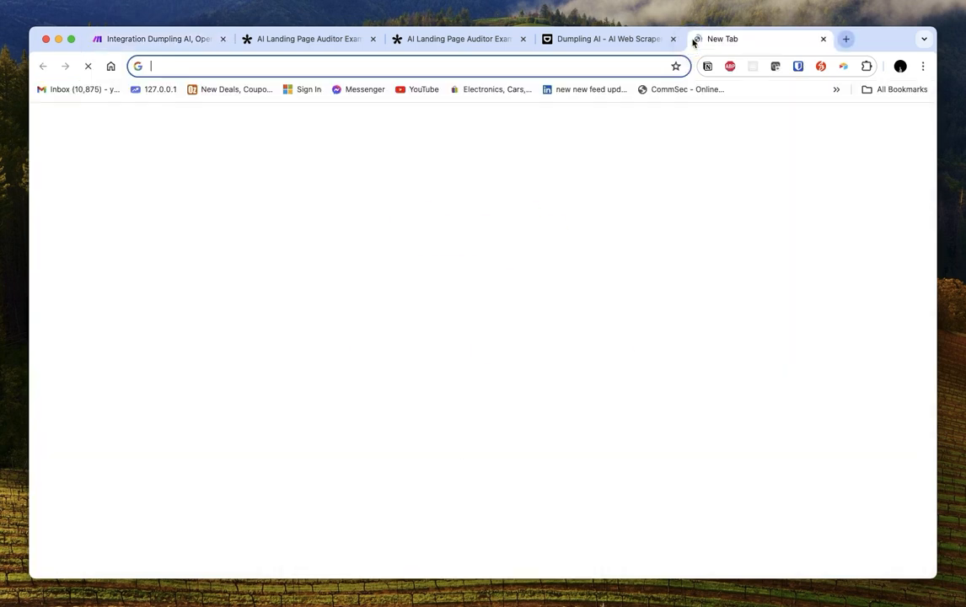
Load the platform.openai.com docs overview, then return to the Make scenario
{"action": "type", "text": "platfo"}
{"action": "key", "text": "Return"}
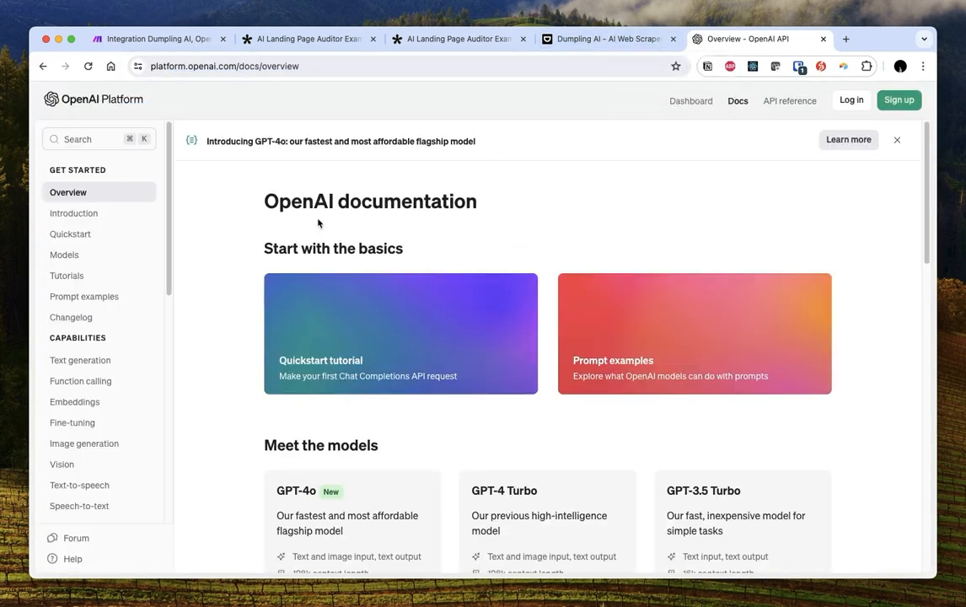
{"action": "left_click", "coordinate": [149, 40]}
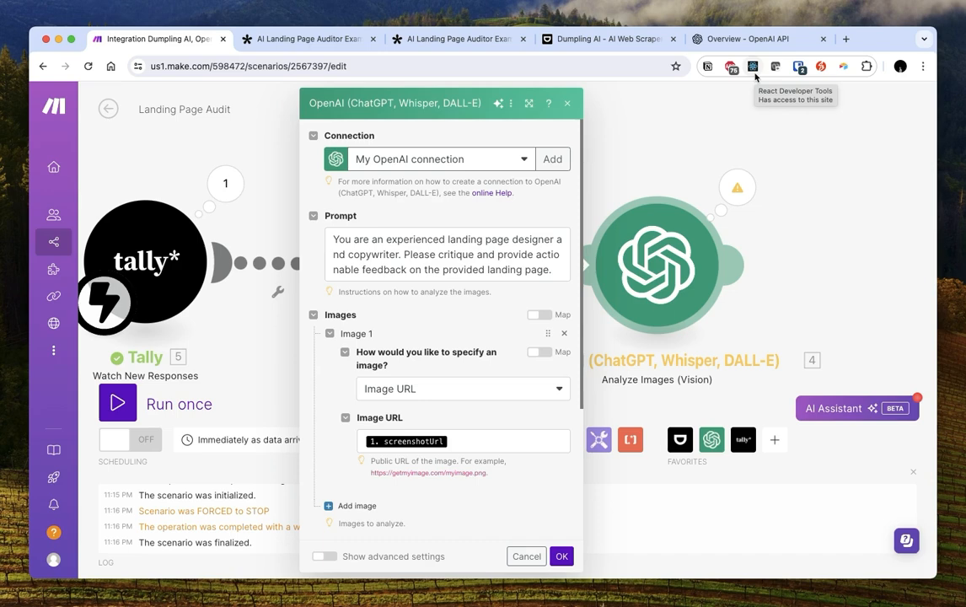
Close the OpenAI output panels and reopen the OpenAI module's settings
{"action": "left_click", "coordinate": [733, 184]}
{"action": "left_click", "coordinate": [797, 163]}
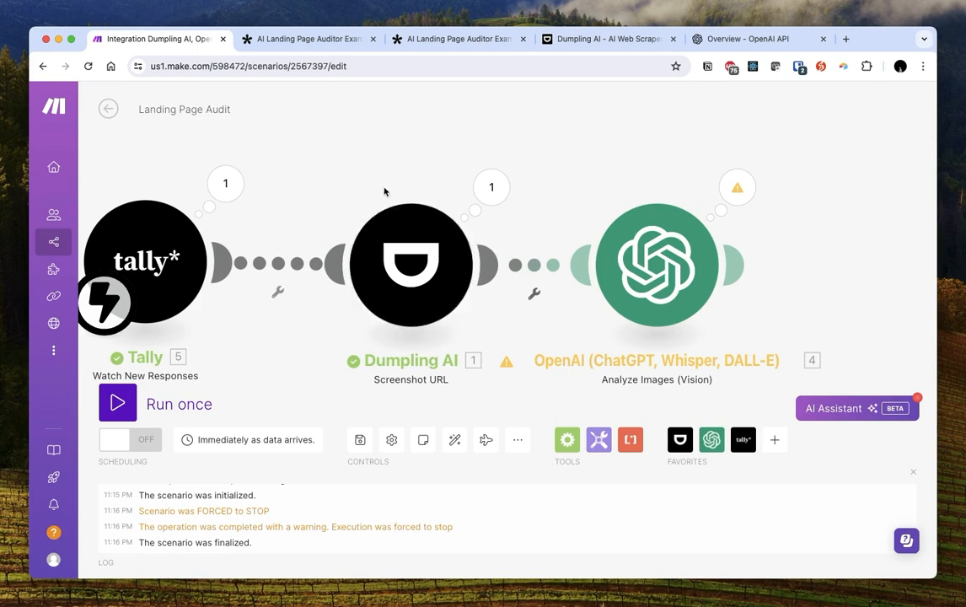
{"action": "left_click", "coordinate": [679, 263]}
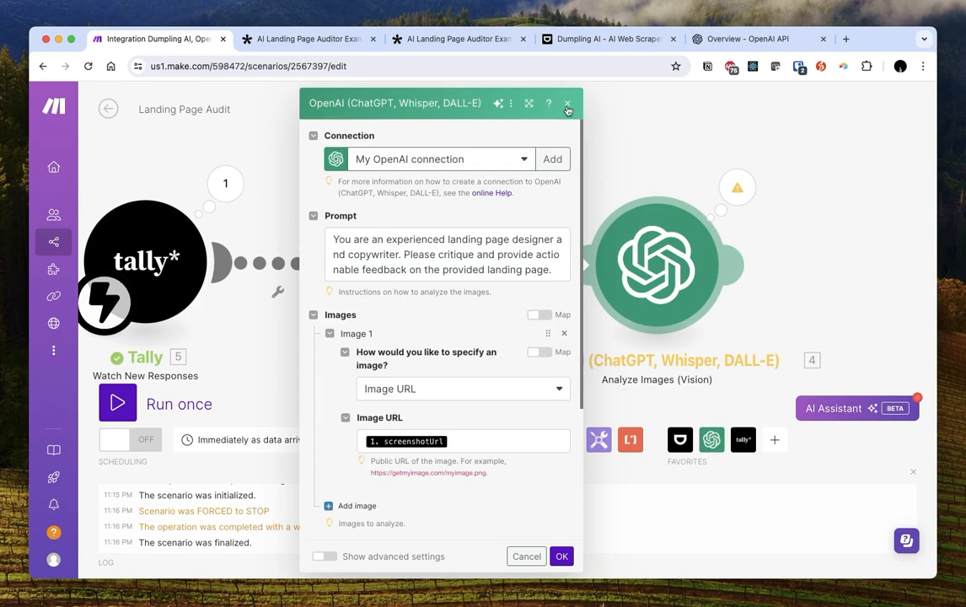
{"action": "left_click", "coordinate": [647, 251]}
{"action": "right_click", "coordinate": [648, 251]}
{"action": "left_click", "coordinate": [638, 253]}
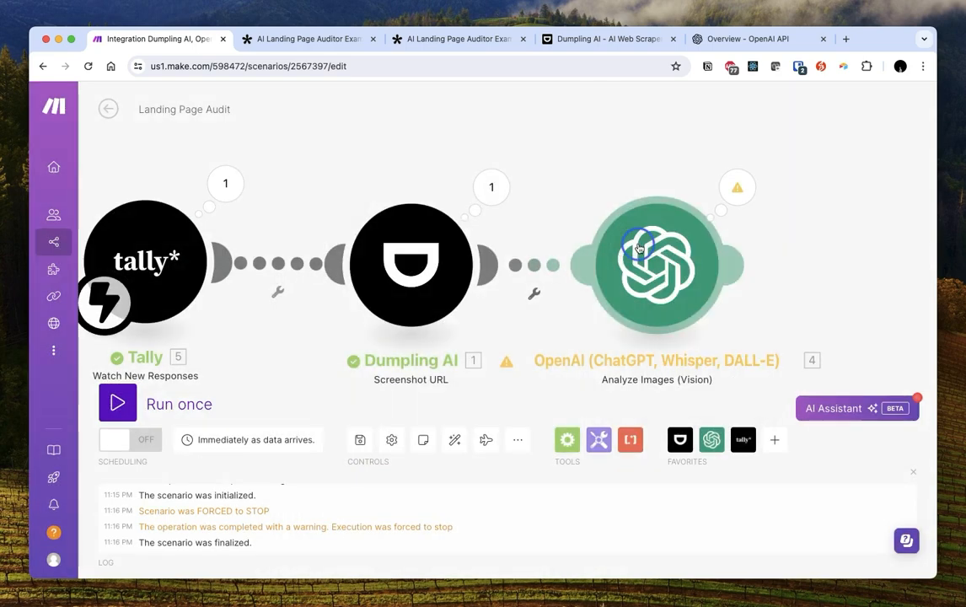
Copy the critique prompt, then delete the OpenAI module from the scenario
{"action": "left_click", "coordinate": [490, 253]}
{"action": "key", "text": "super+a"}
{"action": "key", "text": "super+c"}
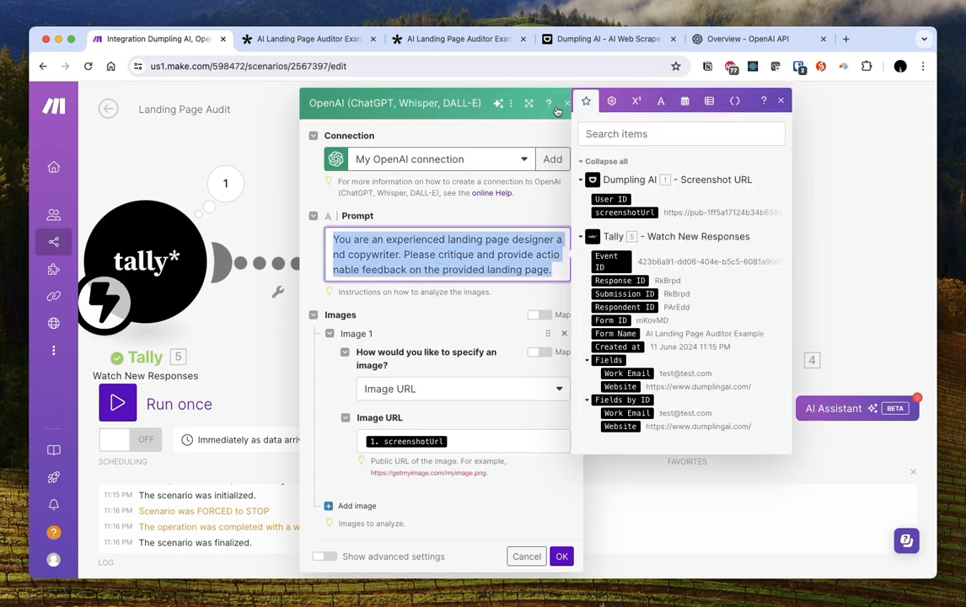
{"action": "left_click", "coordinate": [559, 105]}
{"action": "right_click", "coordinate": [645, 249]}
{"action": "left_click", "coordinate": [682, 394]}
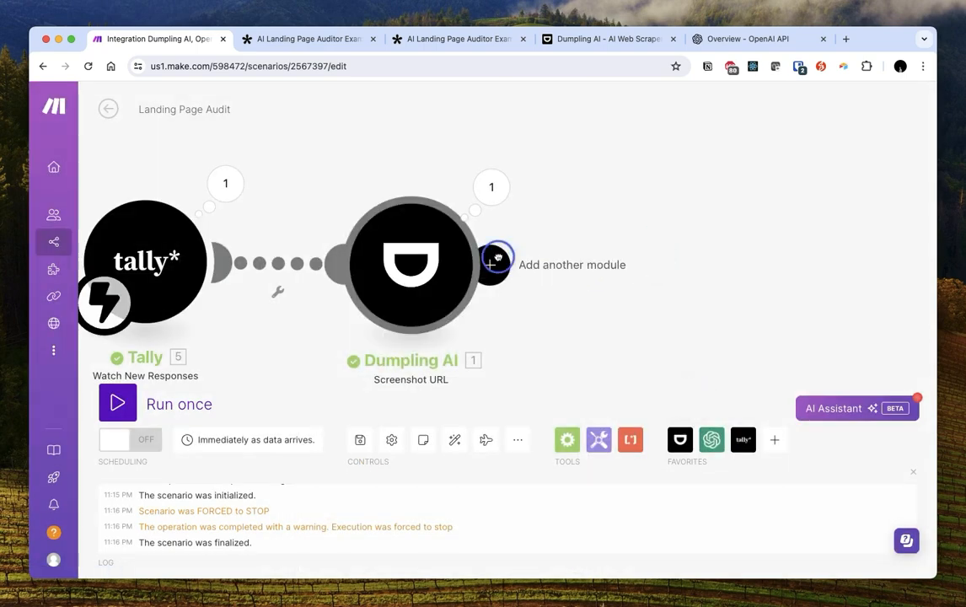
{"action": "left_click", "coordinate": [645, 265]}
Add an OpenAI Analyze Images (Vision) module after Dumpling AI using the gpt-4o model
{"action": "left_click", "coordinate": [700, 209]}
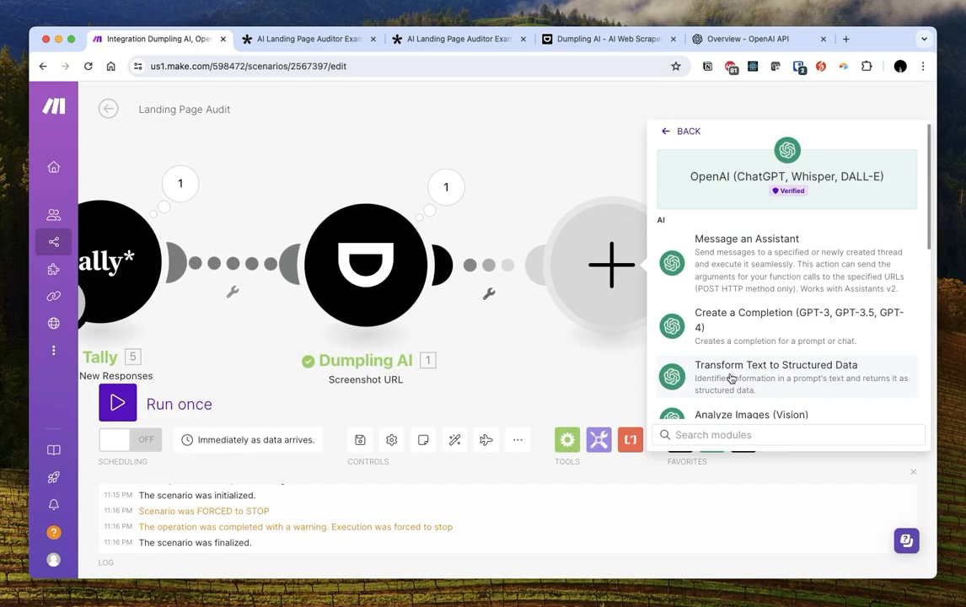
{"action": "scroll", "coordinate": [741, 362], "scroll_direction": "down", "scroll_amount": 3}
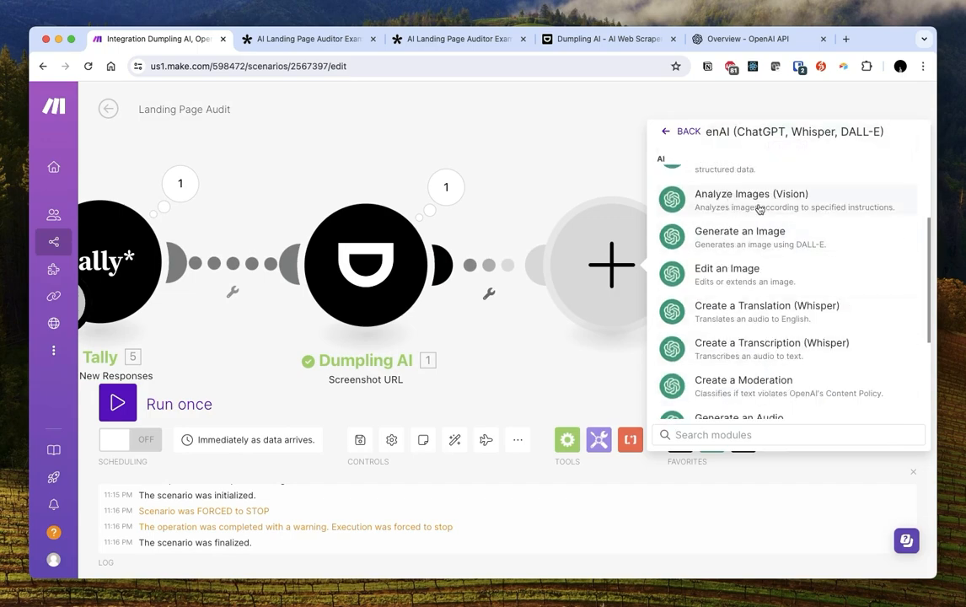
{"action": "left_click", "coordinate": [694, 209]}
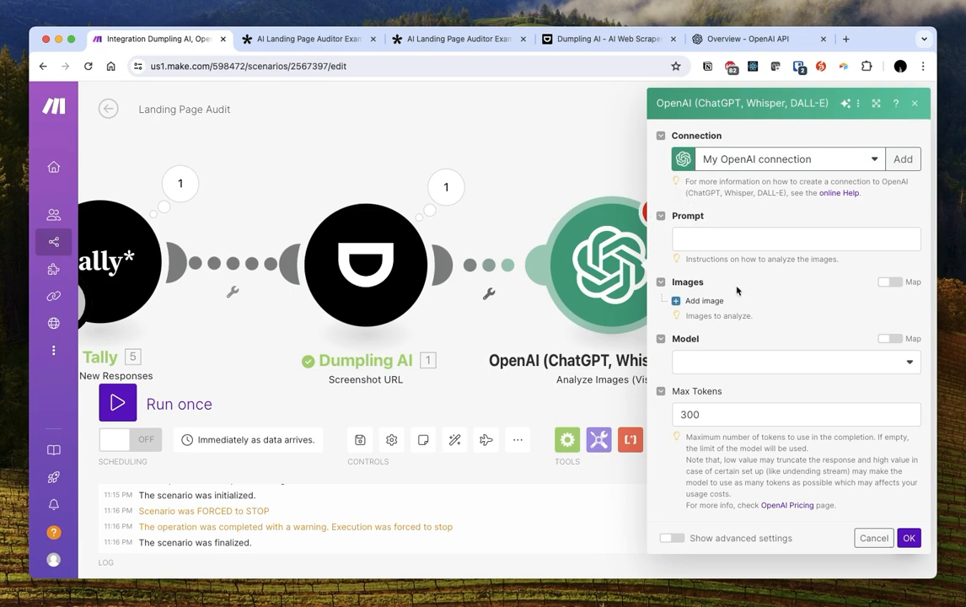
{"action": "left_click", "coordinate": [674, 361]}
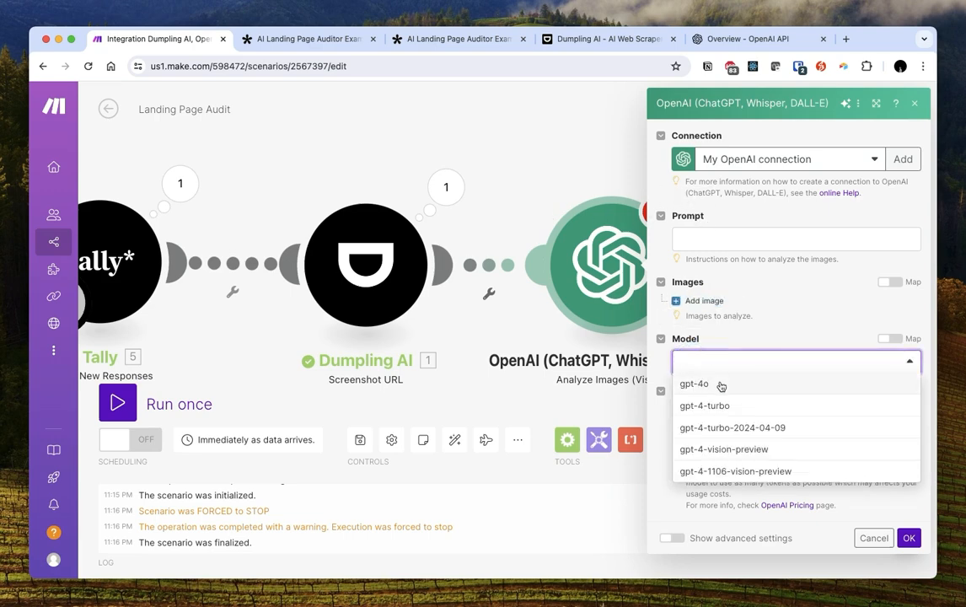
{"action": "left_click", "coordinate": [719, 383]}
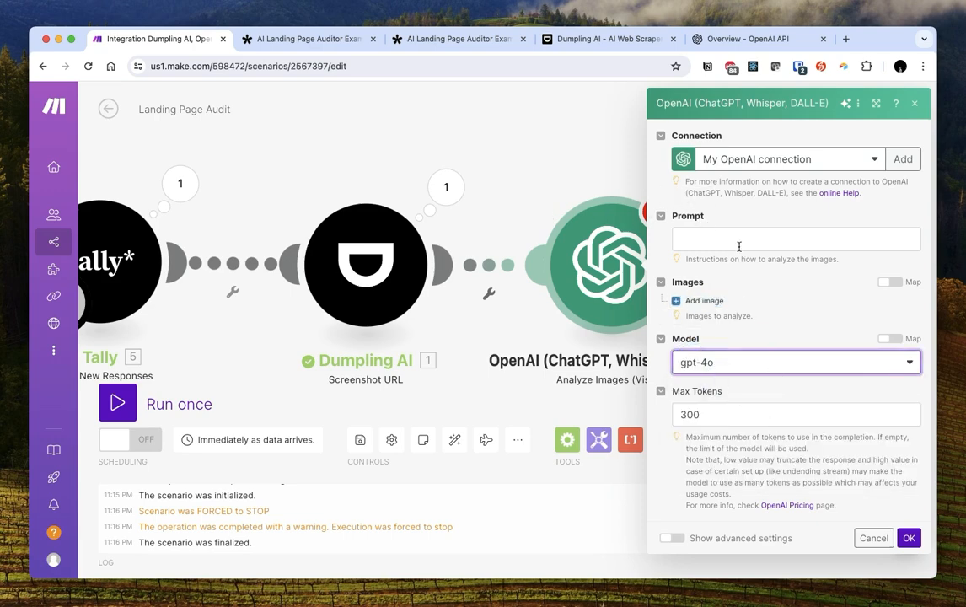
Paste the experienced designer-and-copywriter landing page critique prompt into the Prompt field
{"action": "left_click", "coordinate": [737, 241]}
{"action": "key", "text": "super+v"}
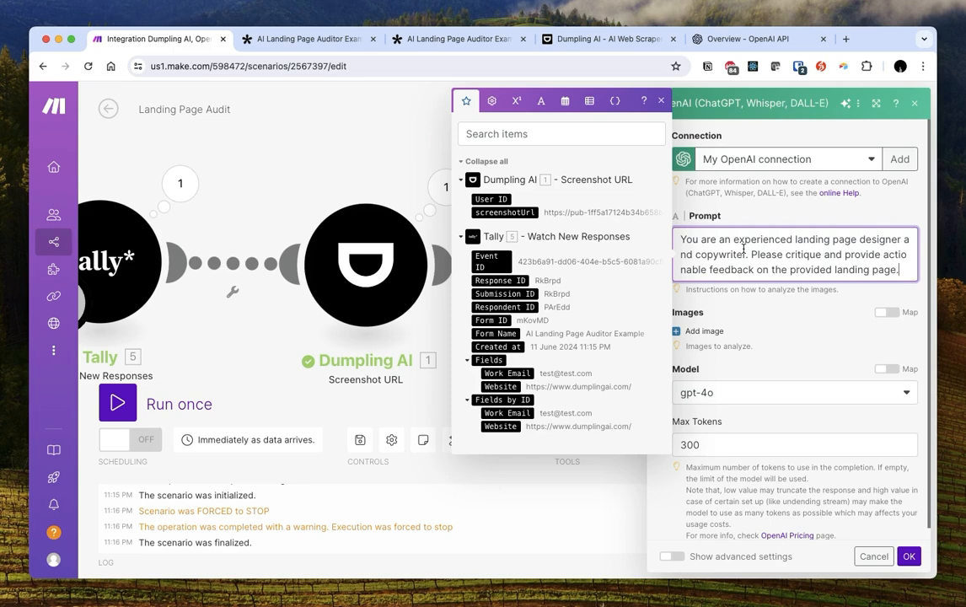
{"action": "left_click", "coordinate": [745, 243]}
{"action": "left_click", "coordinate": [891, 271]}
{"action": "left_click", "coordinate": [907, 271]}
{"action": "key", "text": "Return"}
{"action": "type", "text": "At the ne"}
{"action": "key", "text": "BackSpace"}
{"action": "key", "text": "BackSpace"}
{"action": "type", "text": "end of the"}
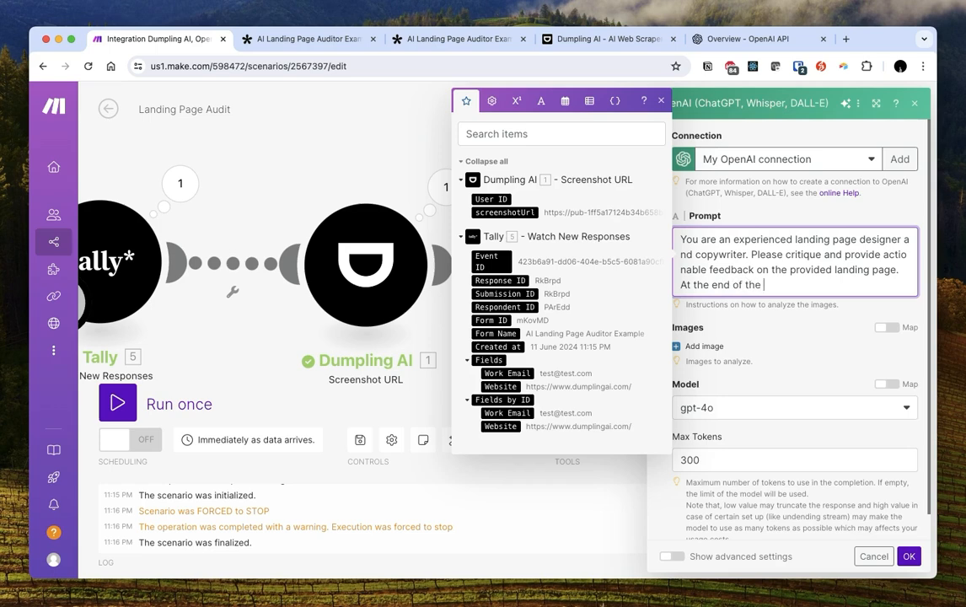
{"action": "key", "text": "super+shift+Left"}
{"action": "key", "text": "BackSpace"}
{"action": "key", "text": "BackSpace"}
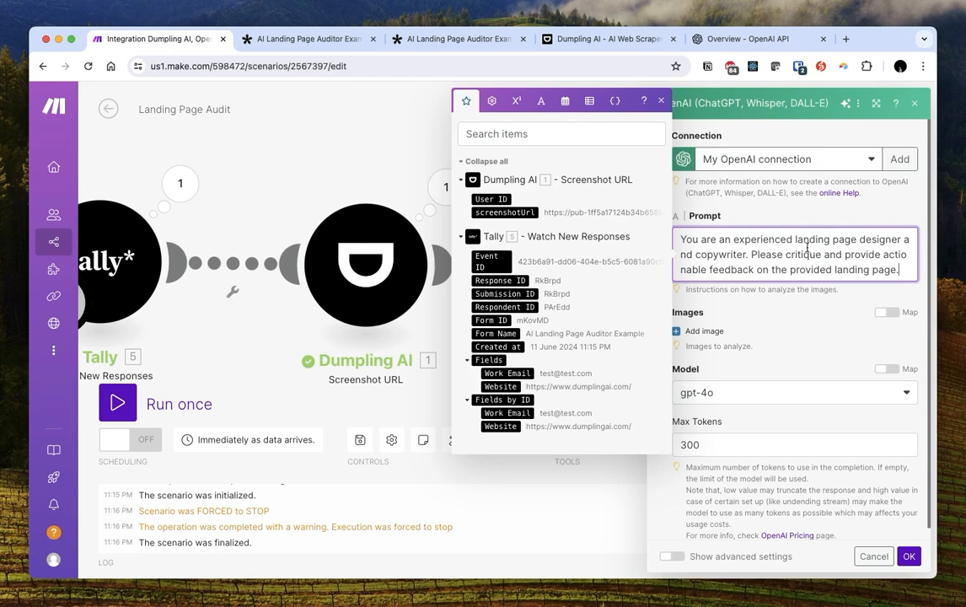
{"action": "left_click", "coordinate": [735, 330]}
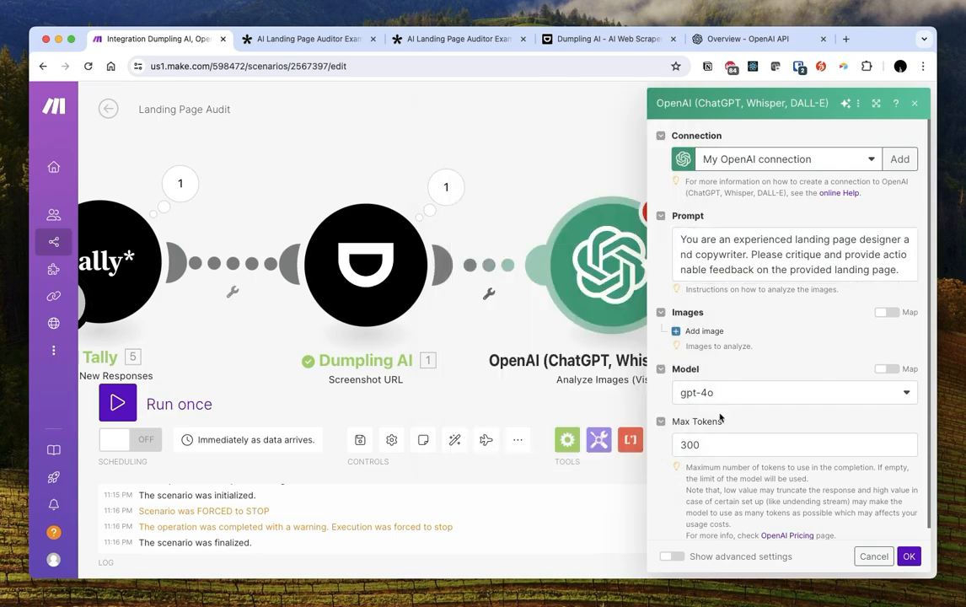
Raise the OpenAI module's Max Tokens from 300 to 1000
{"action": "left_click", "coordinate": [711, 448]}
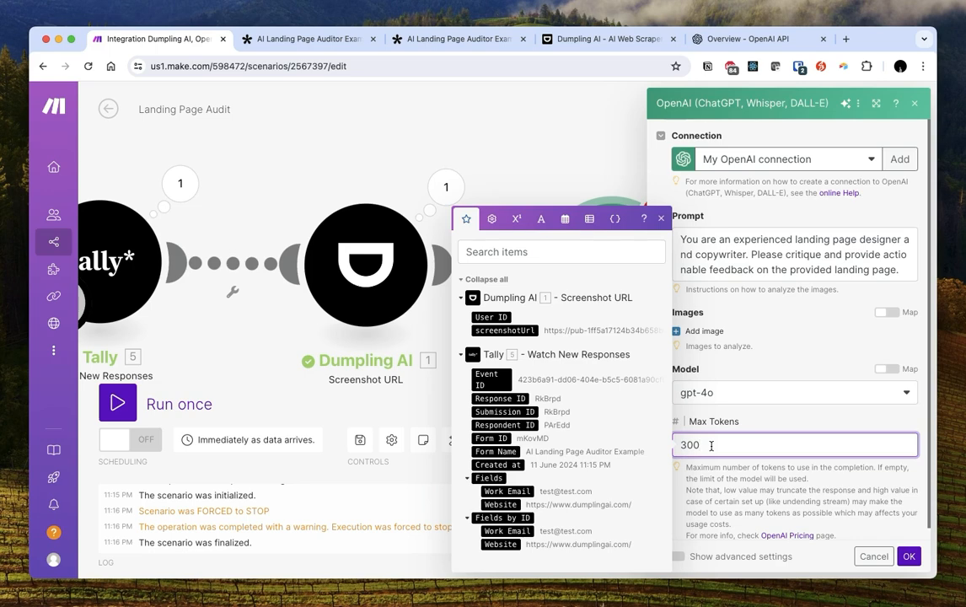
{"action": "double_click", "coordinate": [710, 446]}
{"action": "type", "text": "1000"}
{"action": "left_click", "coordinate": [826, 359]}
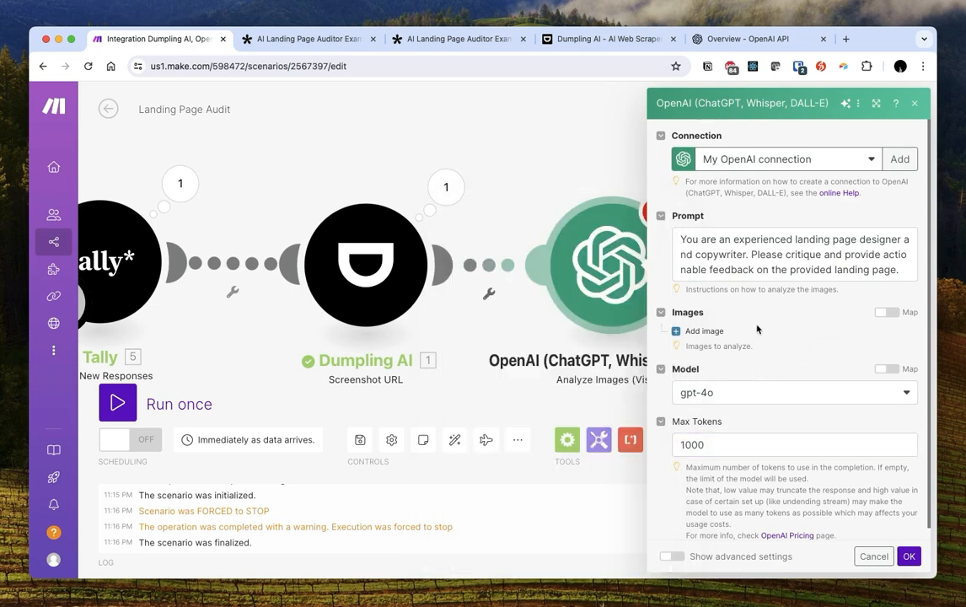
Map Dumpling AI's screenshotUrl as the image URL, save the module and run the scenario once
{"action": "left_click", "coordinate": [710, 331]}
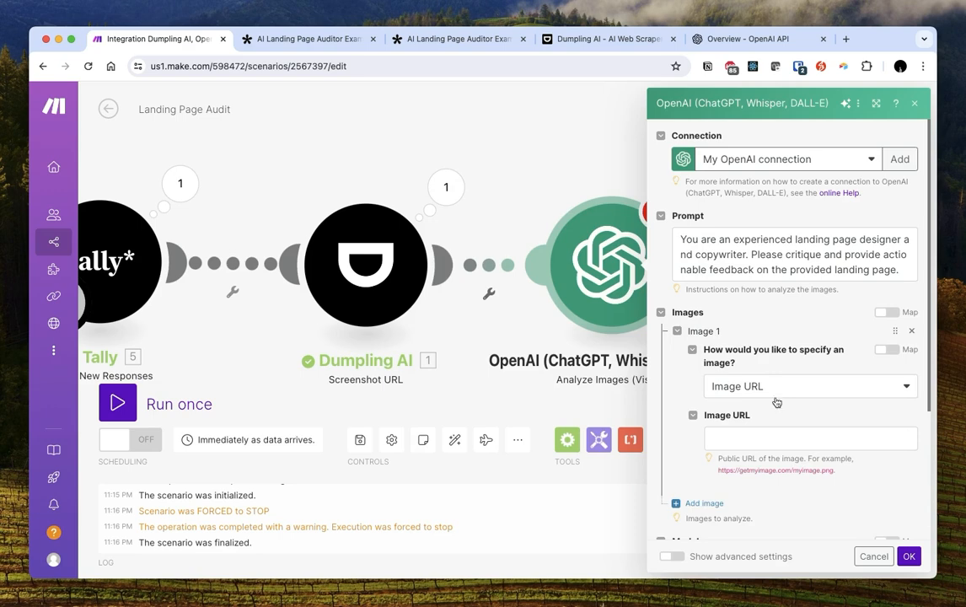
{"action": "left_click", "coordinate": [716, 437]}
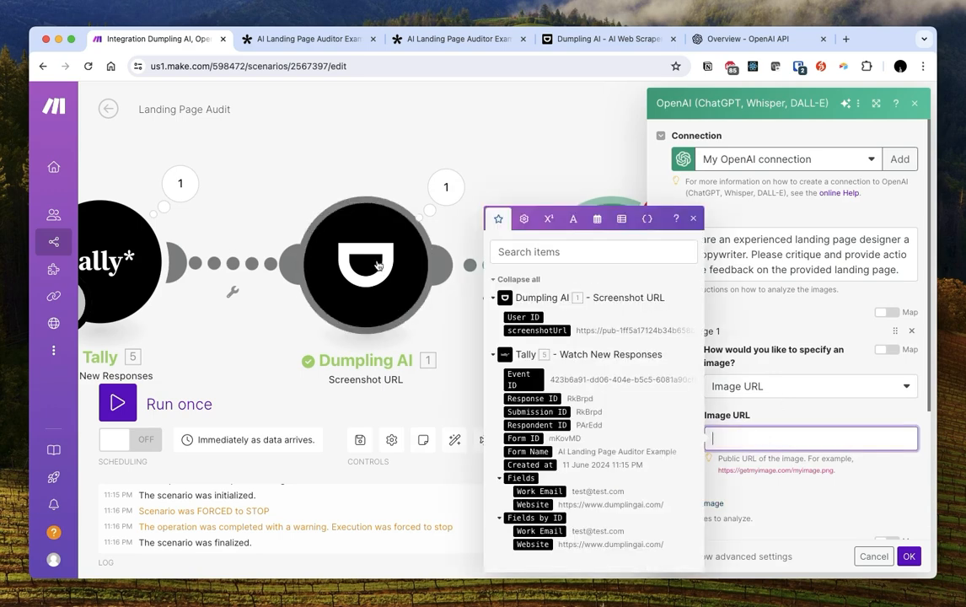
{"action": "left_click", "coordinate": [553, 330]}
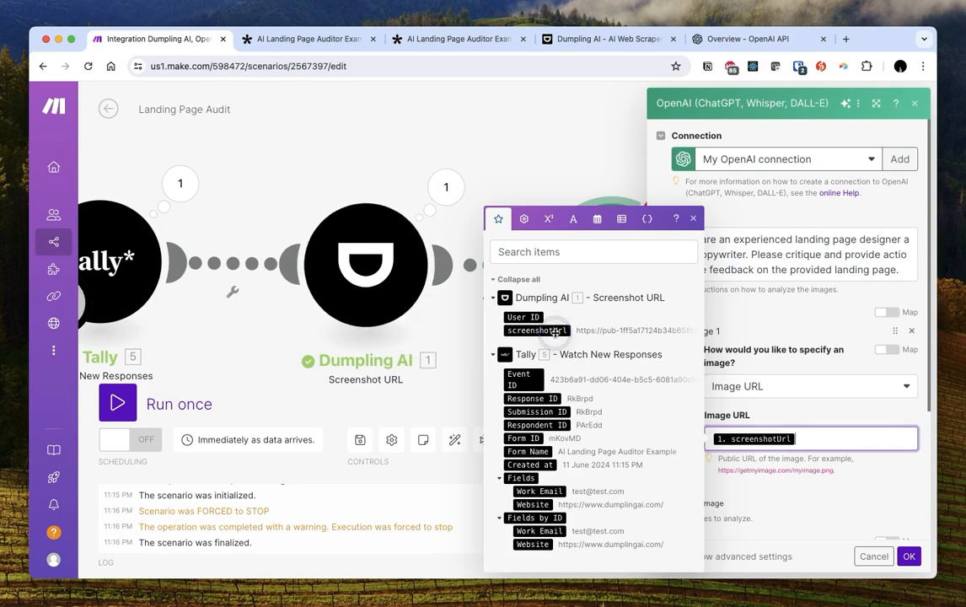
{"action": "scroll", "coordinate": [826, 405], "scroll_direction": "down", "scroll_amount": 4}
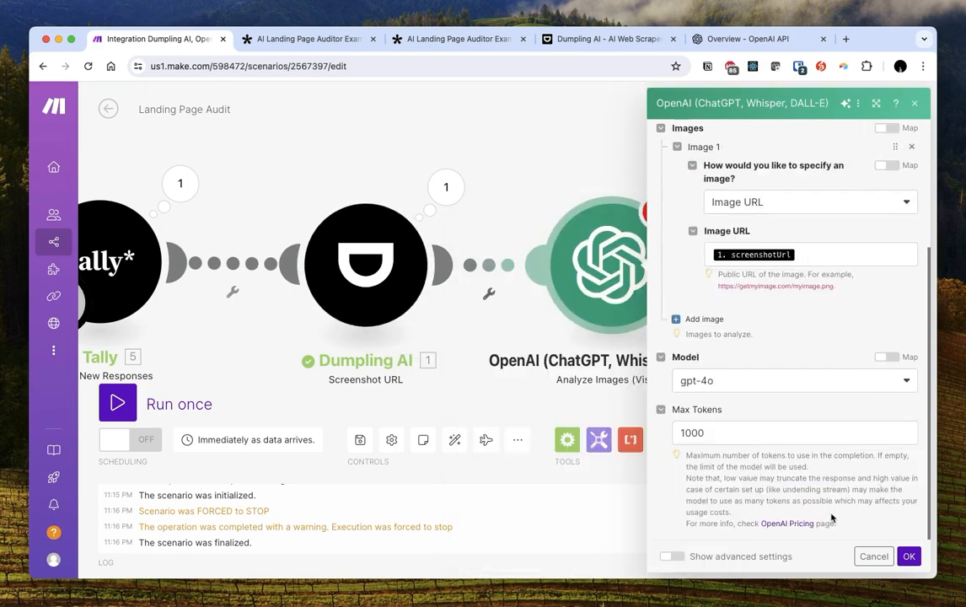
{"action": "scroll", "coordinate": [841, 517], "scroll_direction": "up", "scroll_amount": 5}
{"action": "left_click", "coordinate": [909, 555]}
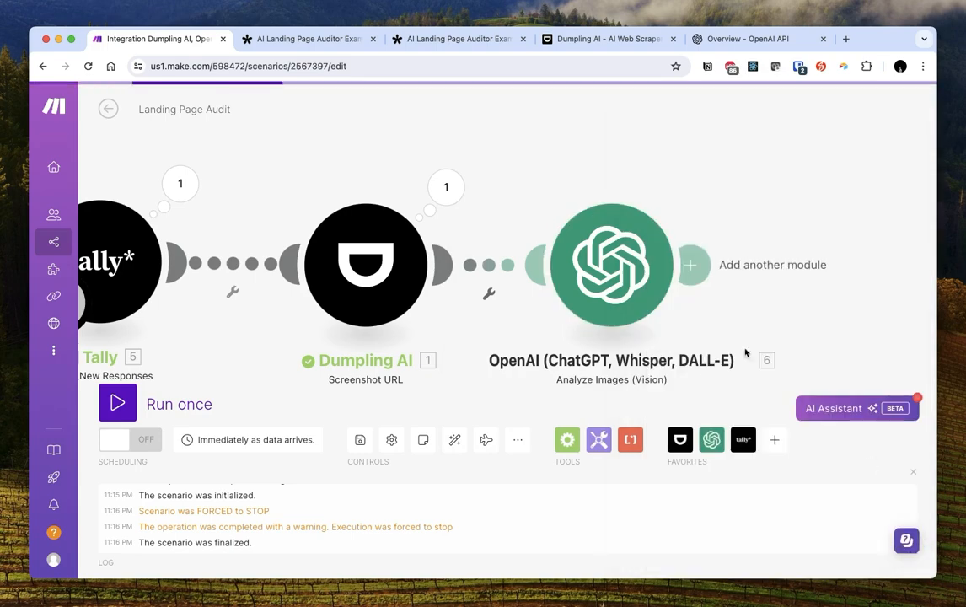
{"action": "left_click", "coordinate": [117, 404]}
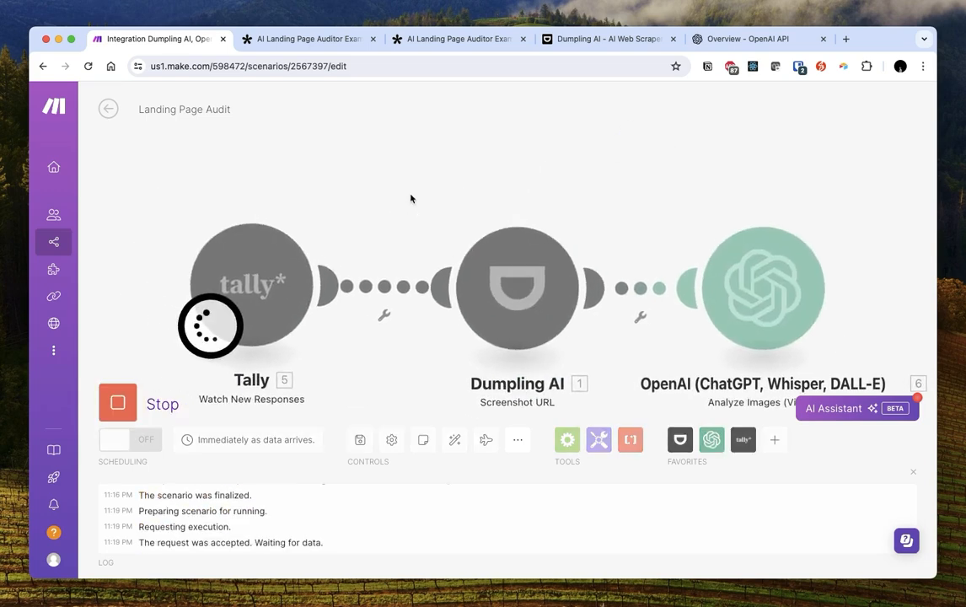
{"action": "left_click", "coordinate": [580, 41]}
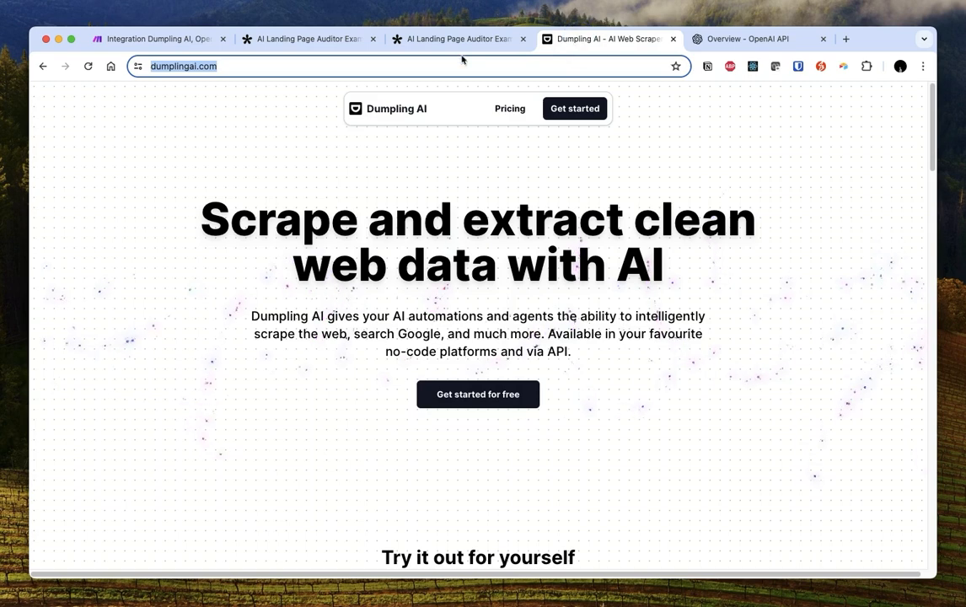
{"action": "left_click", "coordinate": [460, 39]}
{"action": "key", "text": "super+r"}
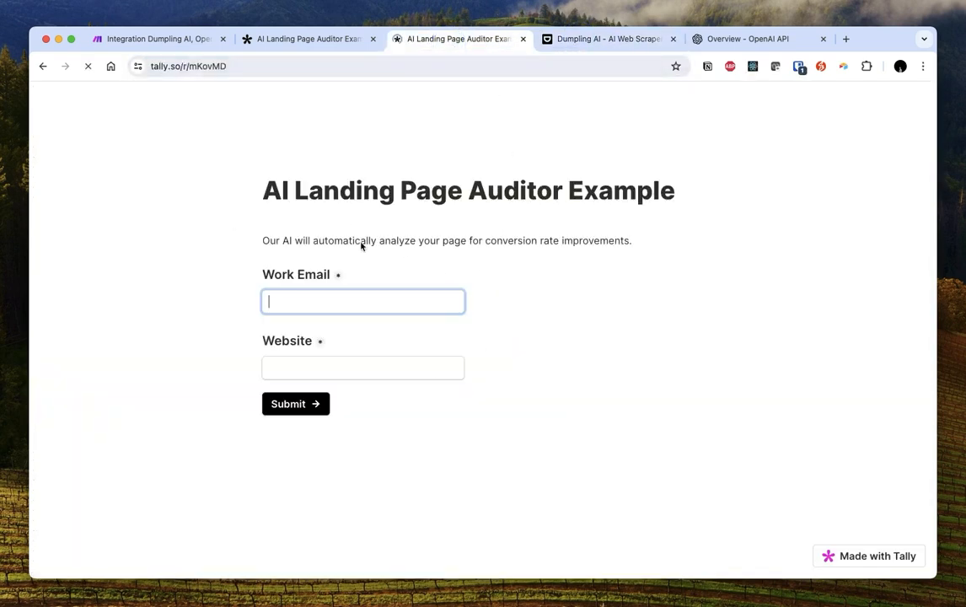
{"action": "type", "text": "test2@test.com"}
{"action": "key", "text": "Tab"}
{"action": "type", "text": "https://www.dumplingai.com/"}
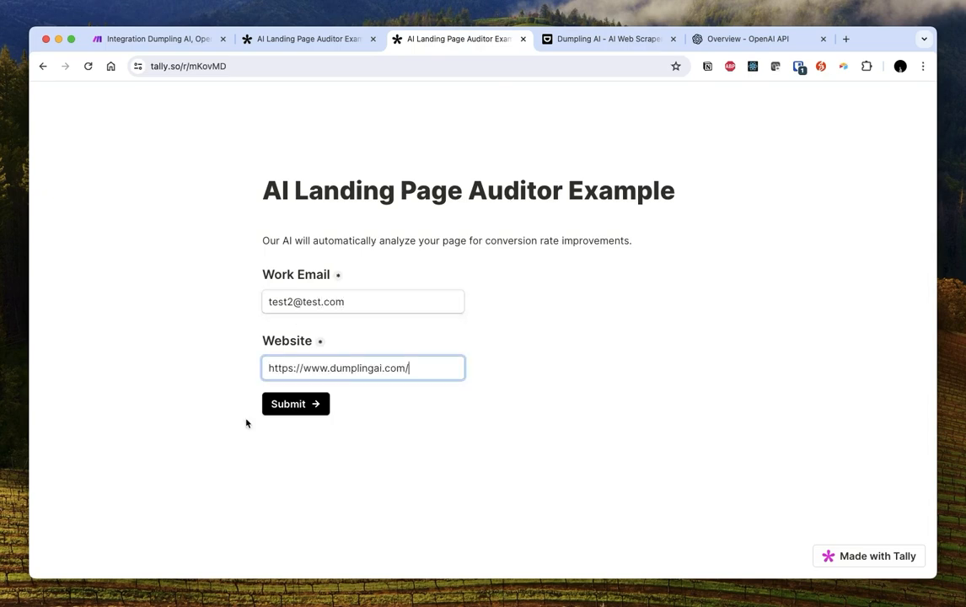
{"action": "left_click", "coordinate": [302, 407]}
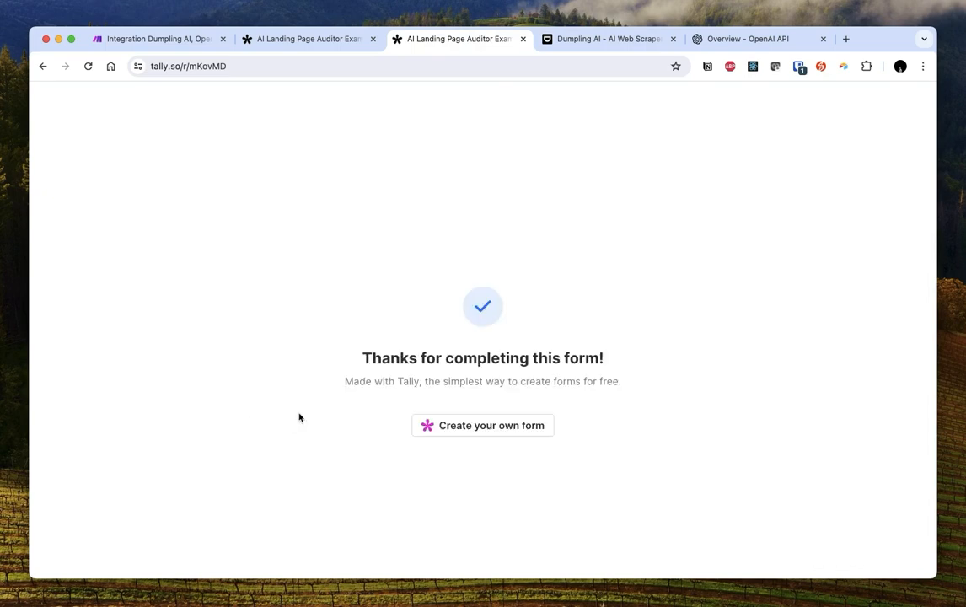
{"action": "left_click", "coordinate": [136, 42]}
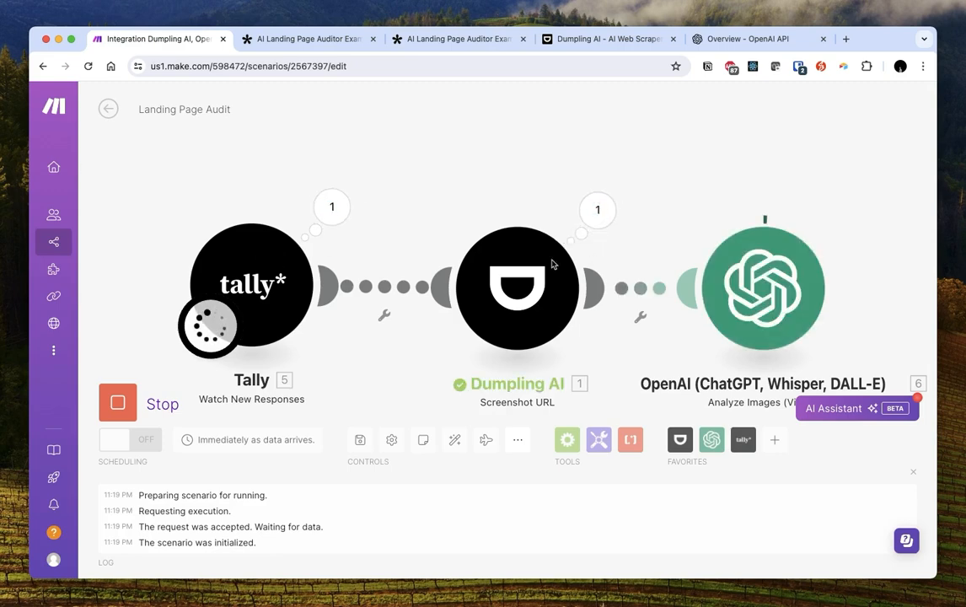
View Dumpling AI's screenshotUrl capture in a new tab, then open OpenAI's run output
{"action": "left_click", "coordinate": [598, 210]}
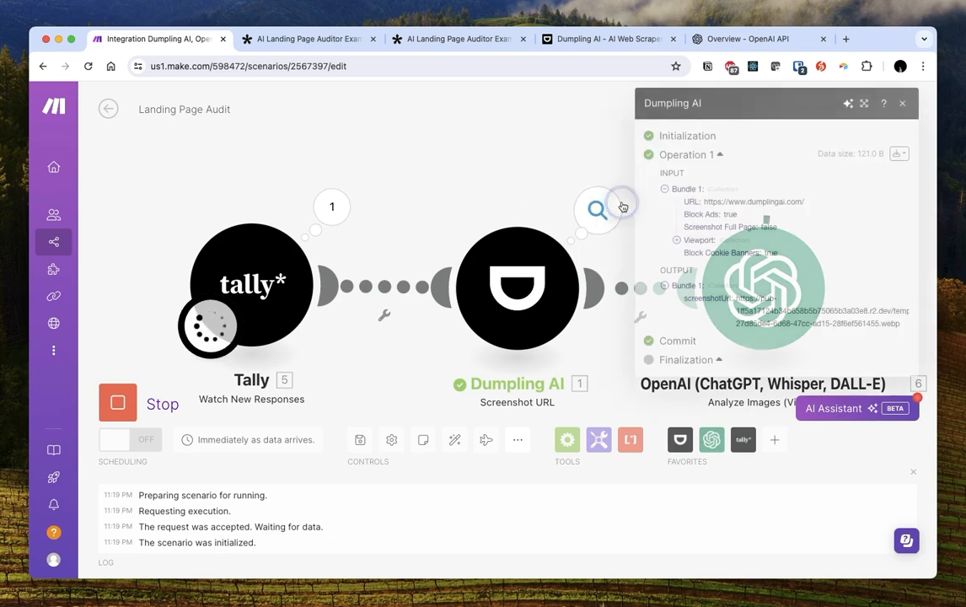
{"action": "left_click", "coordinate": [747, 302]}
{"action": "left_click_drag", "start_coordinate": [746, 302], "coordinate": [907, 321]}
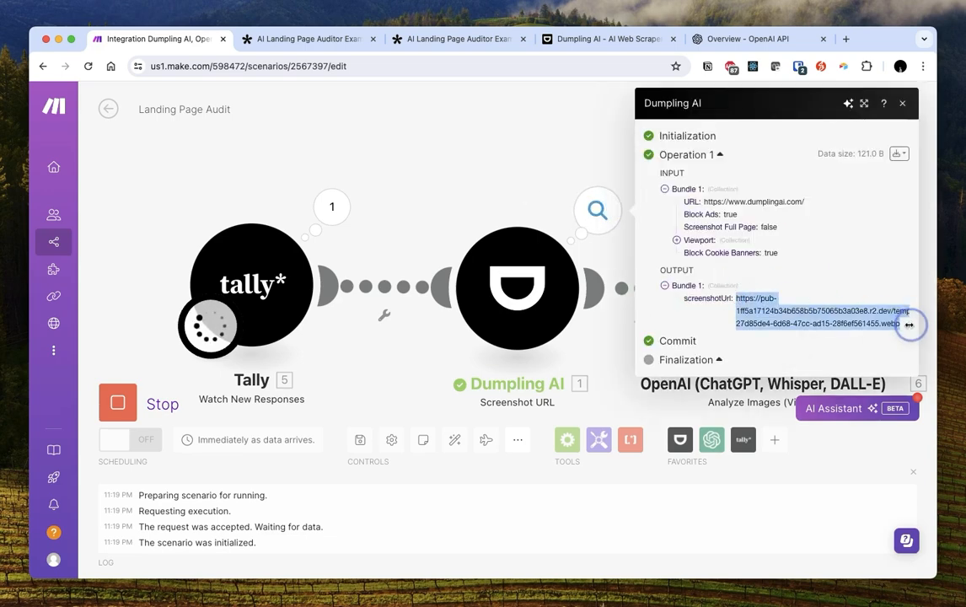
{"action": "right_click", "coordinate": [839, 314]}
{"action": "left_click", "coordinate": [868, 369]}
{"action": "left_click", "coordinate": [271, 39]}
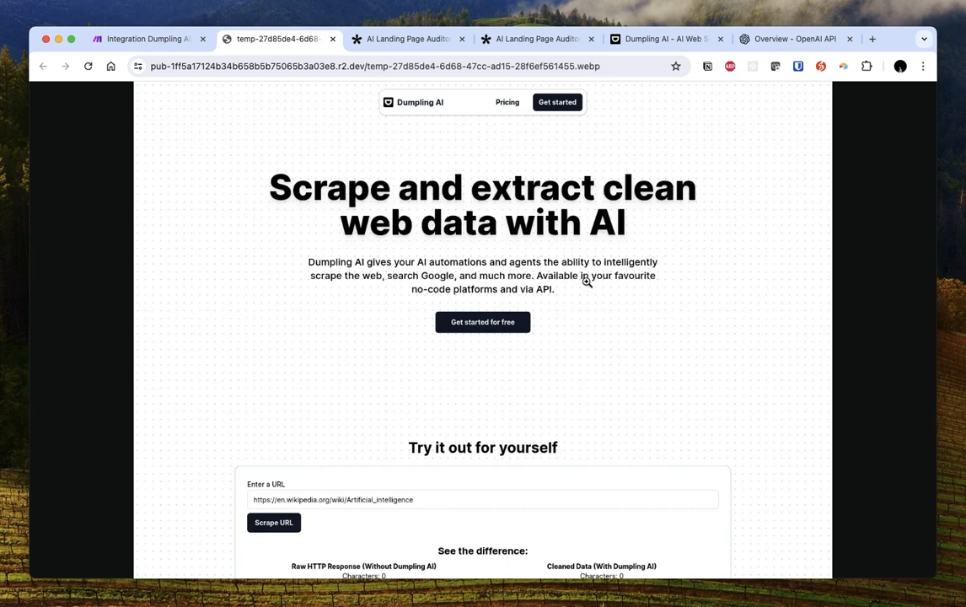
{"action": "left_click", "coordinate": [160, 40]}
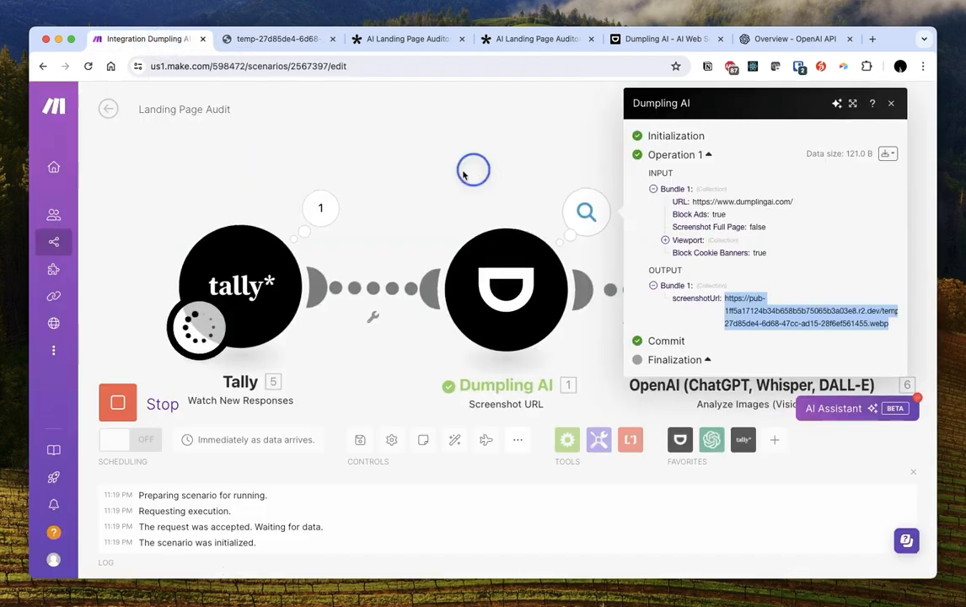
{"action": "left_click", "coordinate": [445, 169]}
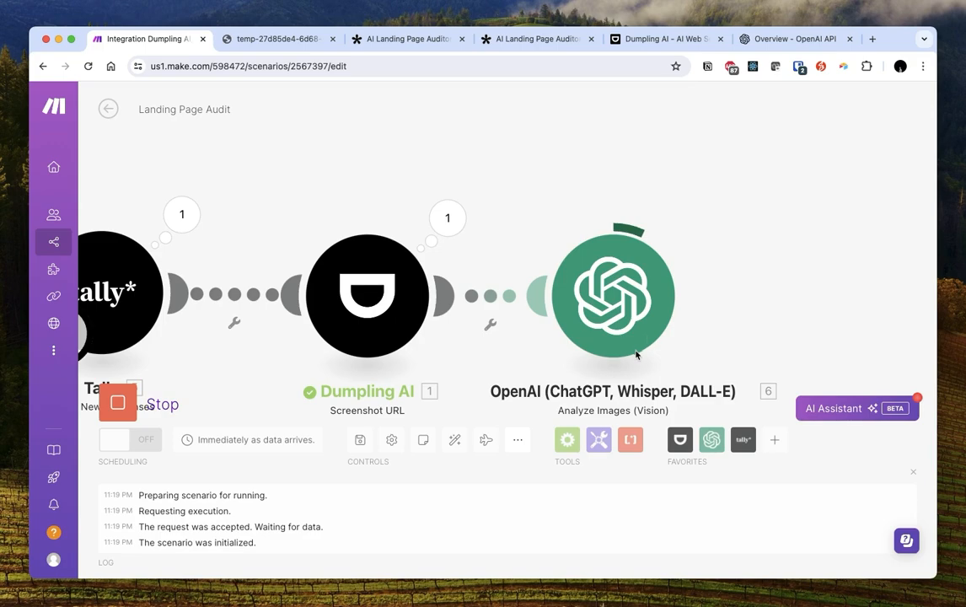
{"action": "left_click", "coordinate": [693, 218]}
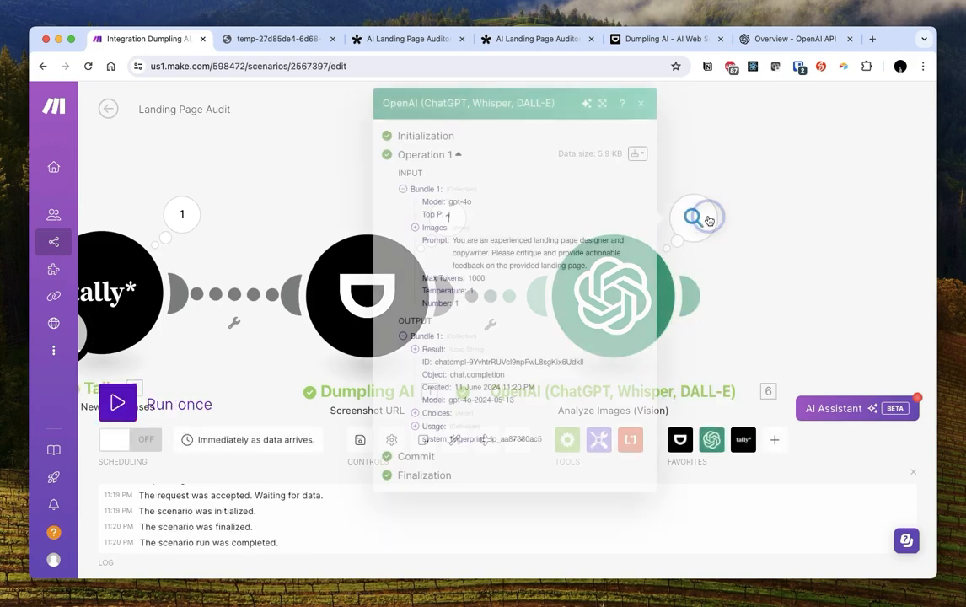
Expand OpenAI's Result and compare its Design and Layout points, like excess white space, with the screenshot
{"action": "left_click", "coordinate": [414, 349]}
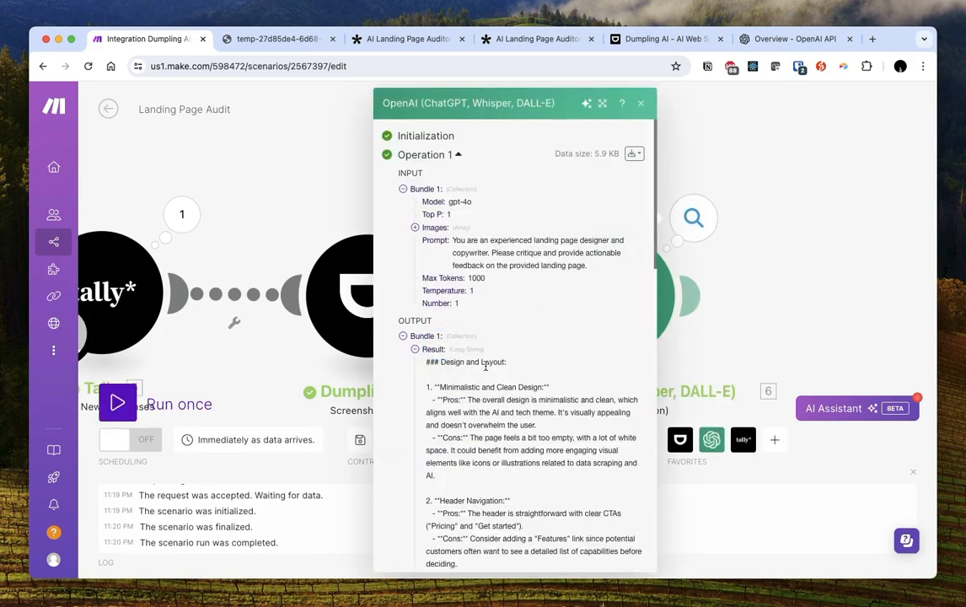
{"action": "scroll", "coordinate": [487, 368], "scroll_direction": "down", "scroll_amount": 5}
{"action": "scroll", "coordinate": [487, 369], "scroll_direction": "up", "scroll_amount": 3}
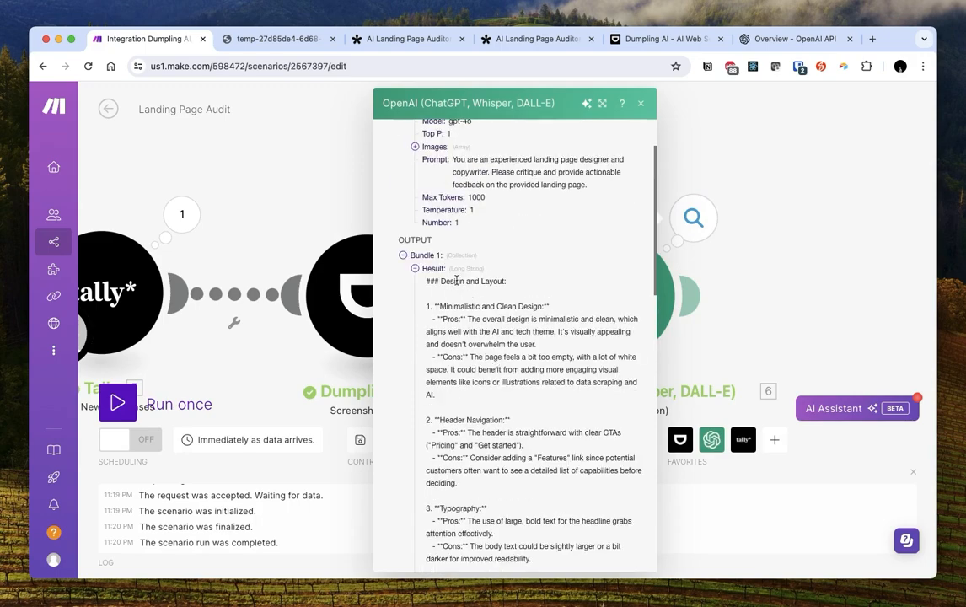
{"action": "left_click_drag", "start_coordinate": [457, 281], "coordinate": [506, 281]}
{"action": "left_click_drag", "start_coordinate": [444, 307], "coordinate": [563, 343]}
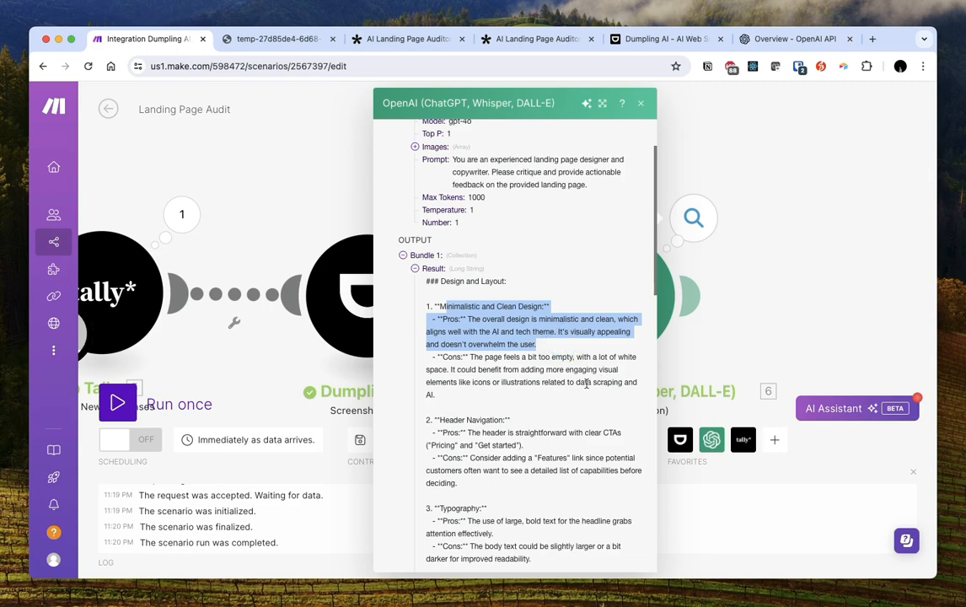
{"action": "left_click_drag", "start_coordinate": [495, 357], "coordinate": [580, 391]}
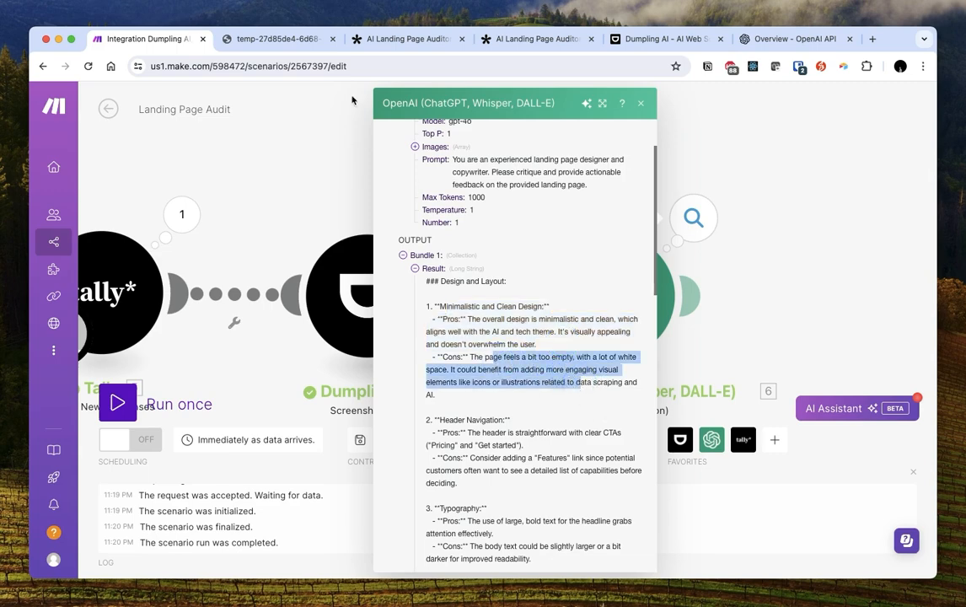
{"action": "left_click", "coordinate": [354, 41]}
{"action": "left_click", "coordinate": [294, 41]}
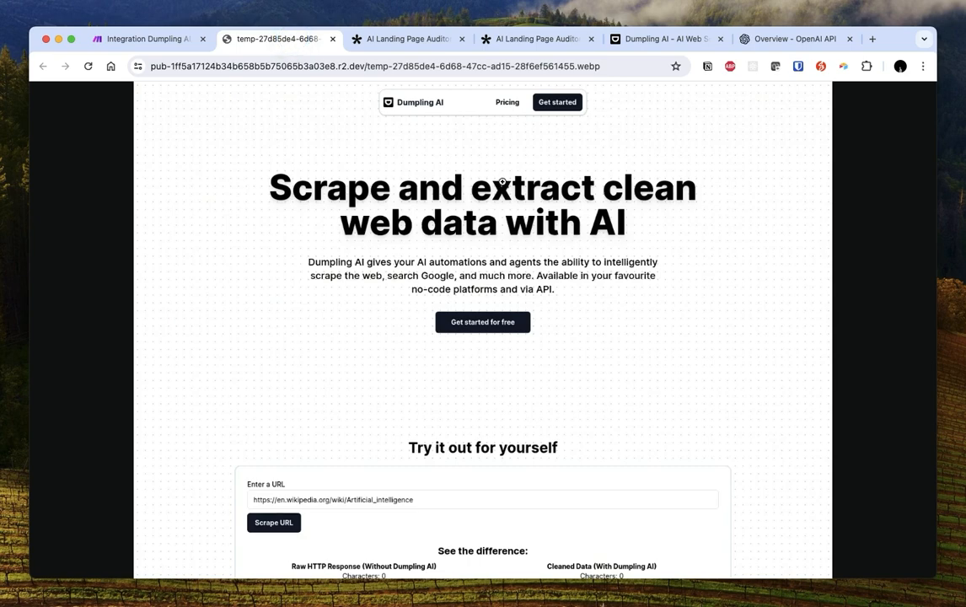
{"action": "key", "text": "ctrl+shift+Tab"}
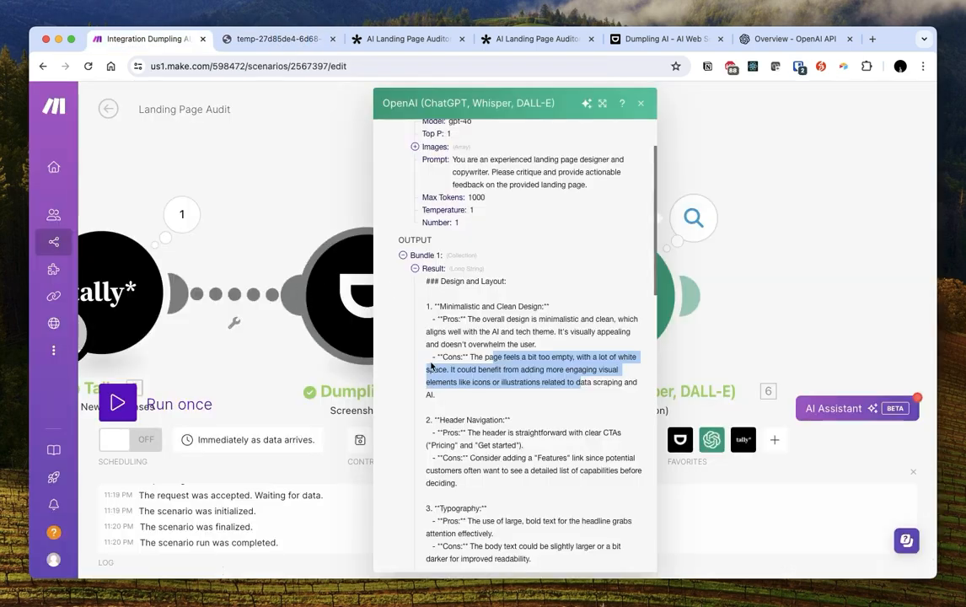
Read the rest of the critique, including the Interactive Demo feedback and summary, then close the output
{"action": "scroll", "coordinate": [544, 396], "scroll_direction": "down", "scroll_amount": 2}
{"action": "left_click_drag", "start_coordinate": [470, 365], "coordinate": [607, 404]}
{"action": "scroll", "coordinate": [594, 452], "scroll_direction": "down", "scroll_amount": 3}
{"action": "scroll", "coordinate": [608, 403], "scroll_direction": "down", "scroll_amount": 2}
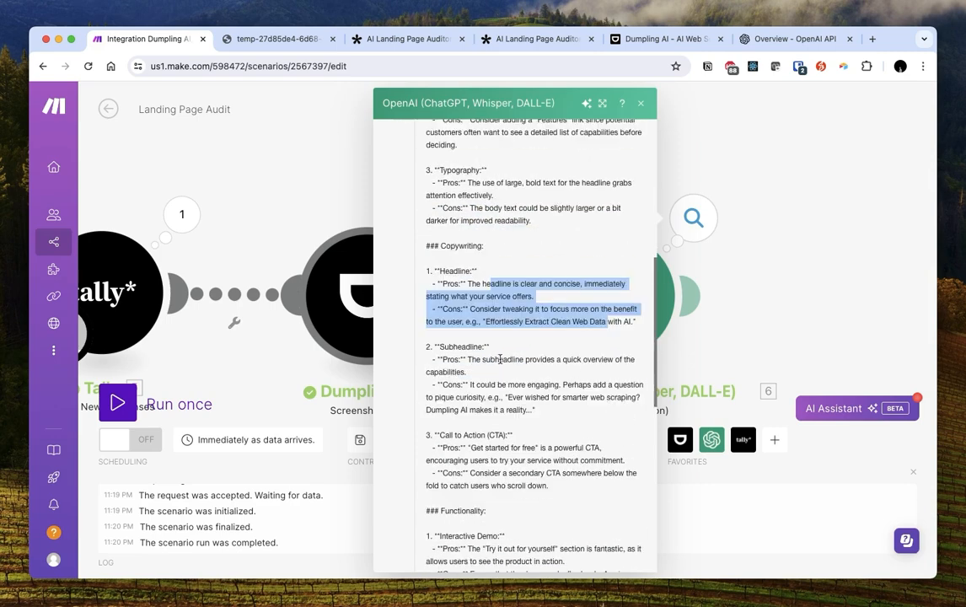
{"action": "left_click_drag", "start_coordinate": [484, 359], "coordinate": [573, 377]}
{"action": "left_click_drag", "start_coordinate": [505, 397], "coordinate": [578, 416]}
{"action": "scroll", "coordinate": [560, 369], "scroll_direction": "down", "scroll_amount": 2}
{"action": "left_click_drag", "start_coordinate": [552, 356], "coordinate": [619, 398]}
{"action": "scroll", "coordinate": [618, 398], "scroll_direction": "down", "scroll_amount": 3}
{"action": "left_click_drag", "start_coordinate": [505, 314], "coordinate": [489, 290]}
{"action": "left_click", "coordinate": [558, 321]}
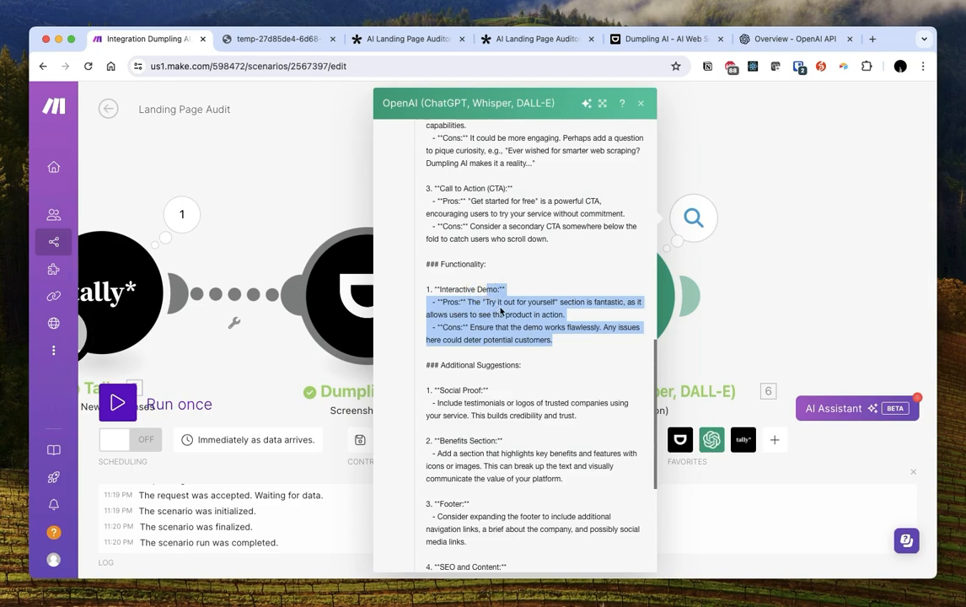
{"action": "scroll", "coordinate": [506, 312], "scroll_direction": "down", "scroll_amount": 5}
{"action": "scroll", "coordinate": [519, 321], "scroll_direction": "up", "scroll_amount": 5}
{"action": "scroll", "coordinate": [523, 329], "scroll_direction": "down", "scroll_amount": 2}
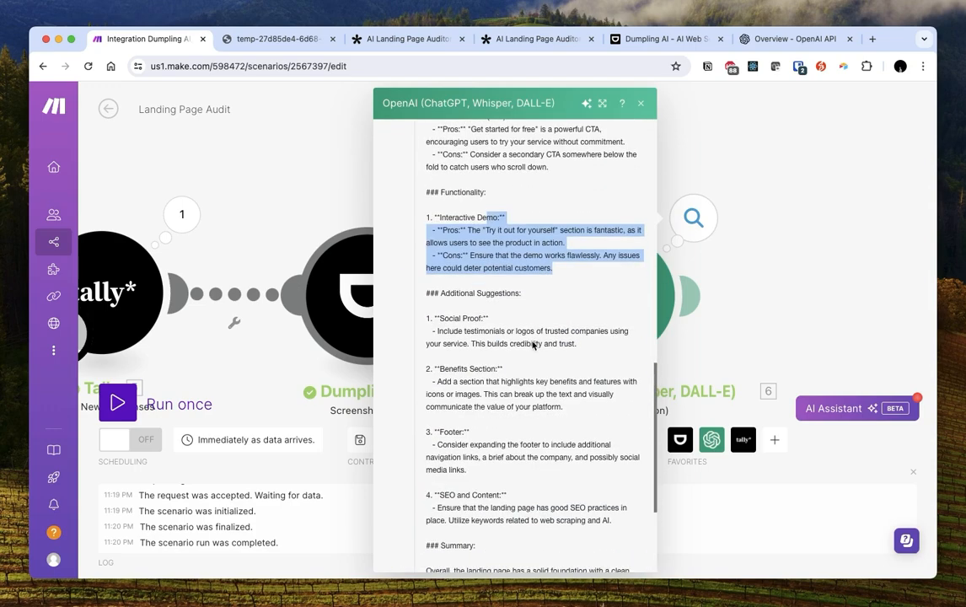
{"action": "scroll", "coordinate": [532, 345], "scroll_direction": "down", "scroll_amount": 4}
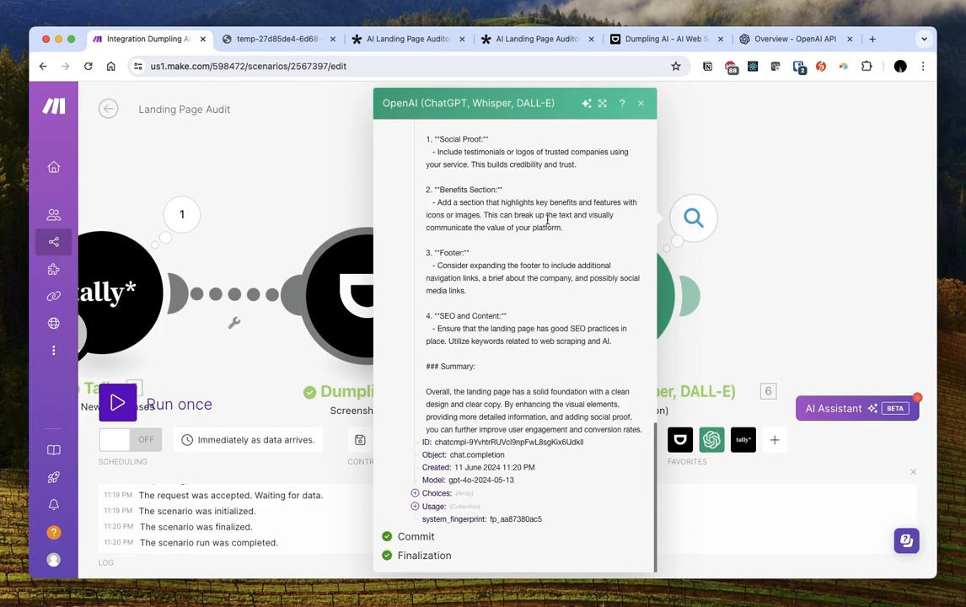
{"action": "left_click", "coordinate": [673, 402]}
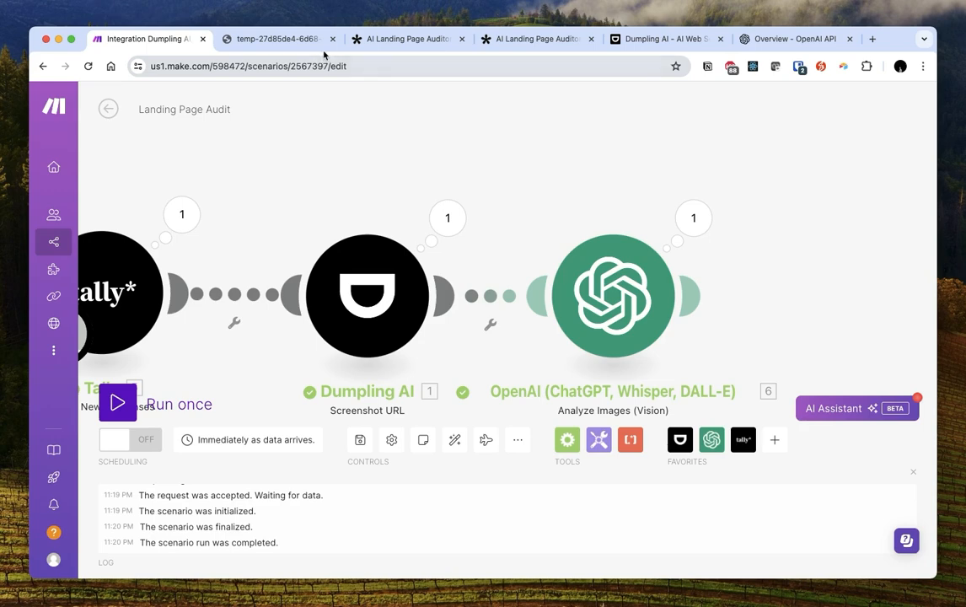
Reload the live AI Landing Page Auditor Example form to get a blank copy, then return to Make
{"action": "left_click", "coordinate": [371, 40]}
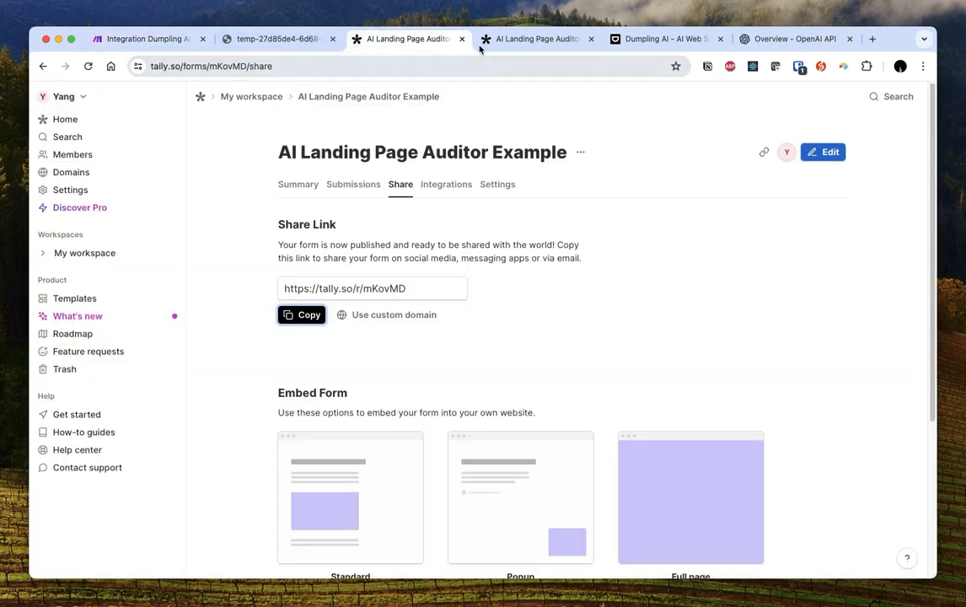
{"action": "left_click", "coordinate": [543, 41]}
{"action": "left_click", "coordinate": [88, 67]}
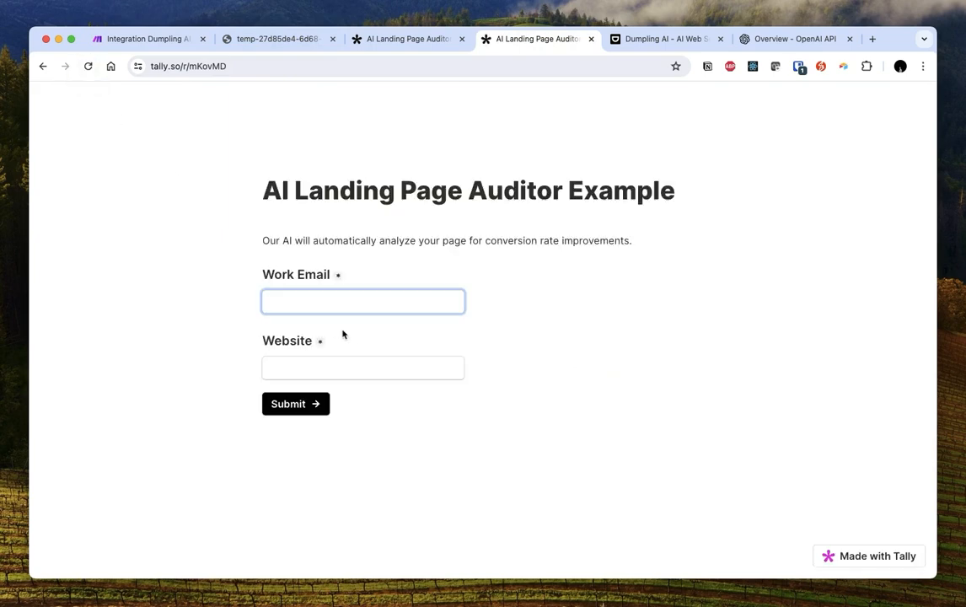
{"action": "left_click", "coordinate": [127, 39]}
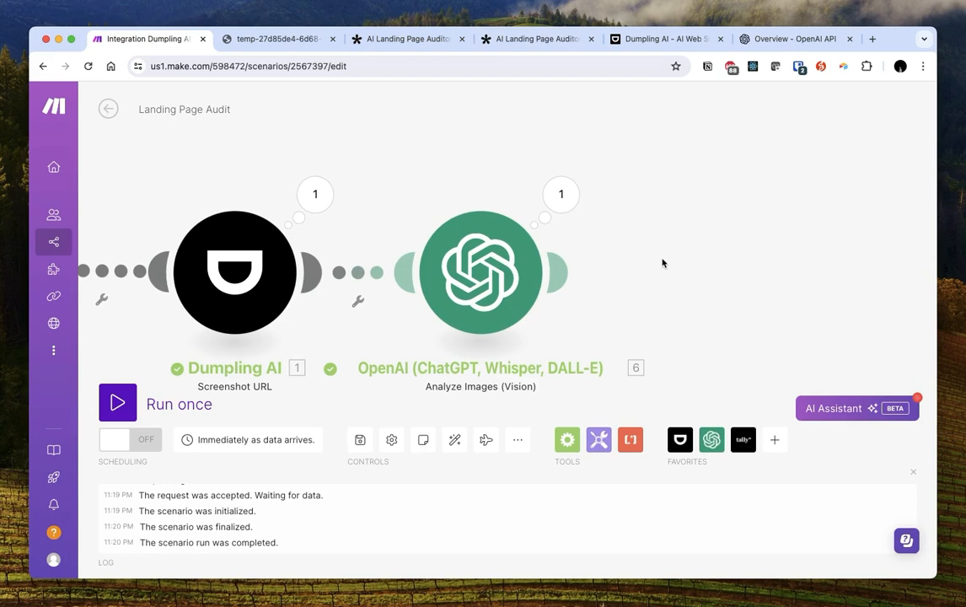
Add a Gmail Send an Email step after OpenAI, addressed to the form's Work Email
{"action": "left_click", "coordinate": [556, 271]}
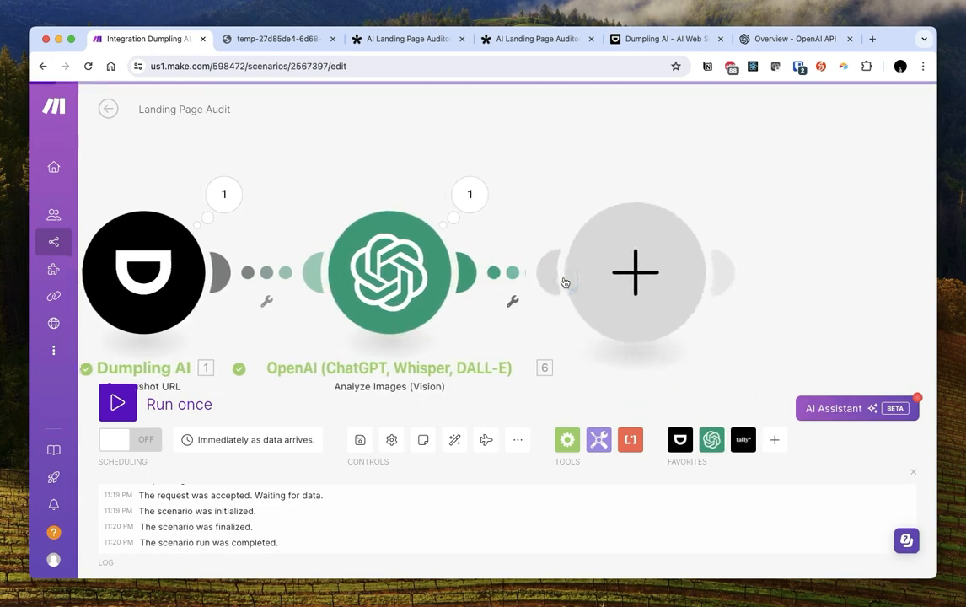
{"action": "type", "text": "gmail"}
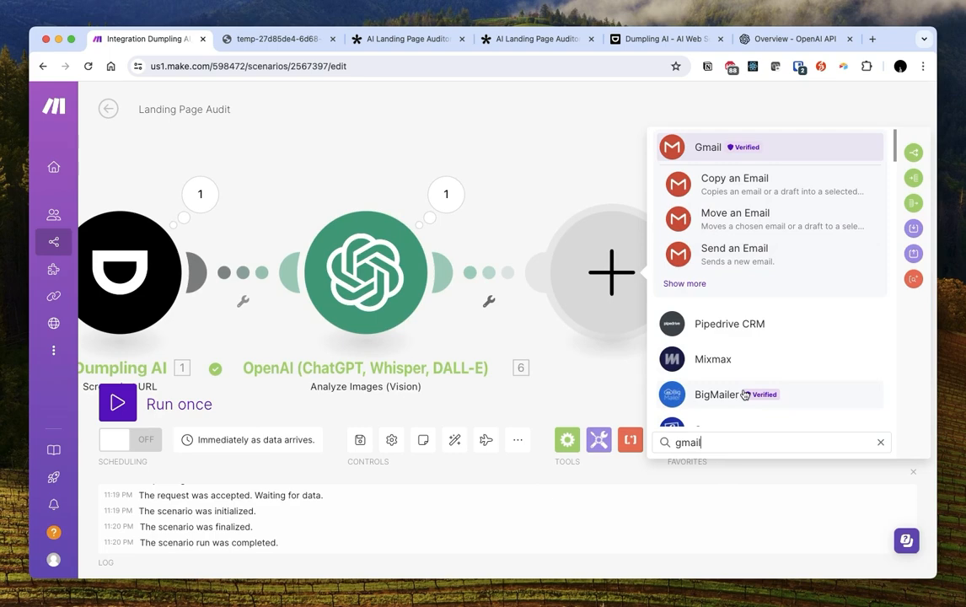
{"action": "left_click", "coordinate": [735, 255]}
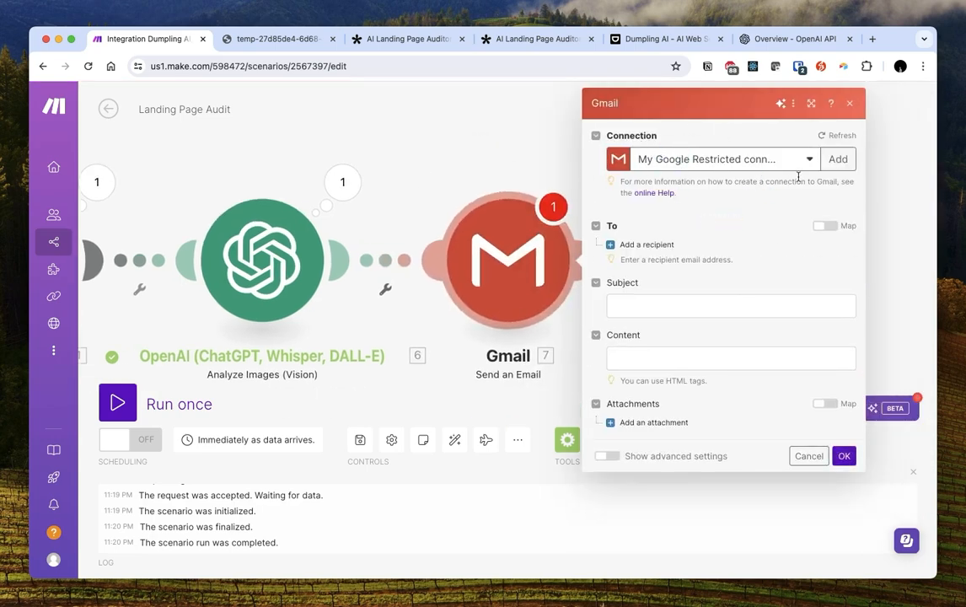
{"action": "left_click", "coordinate": [657, 232]}
{"action": "left_click", "coordinate": [647, 255]}
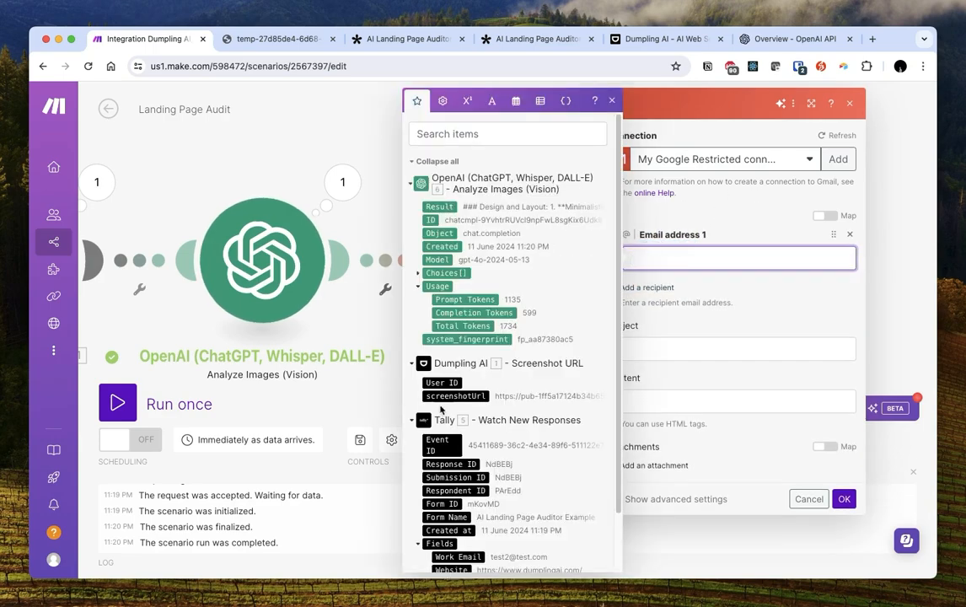
{"action": "scroll", "coordinate": [424, 412], "scroll_direction": "down", "scroll_amount": 2}
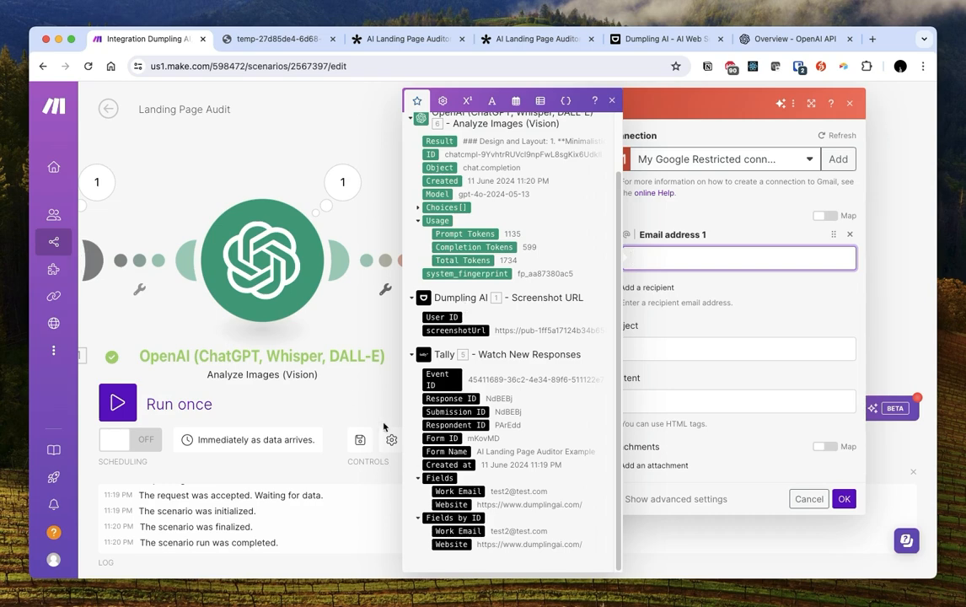
{"action": "left_click", "coordinate": [459, 491]}
Set the subject to the Website plus 'Landing Page Roast' and the content to OpenAI's Result
{"action": "left_click", "coordinate": [660, 348]}
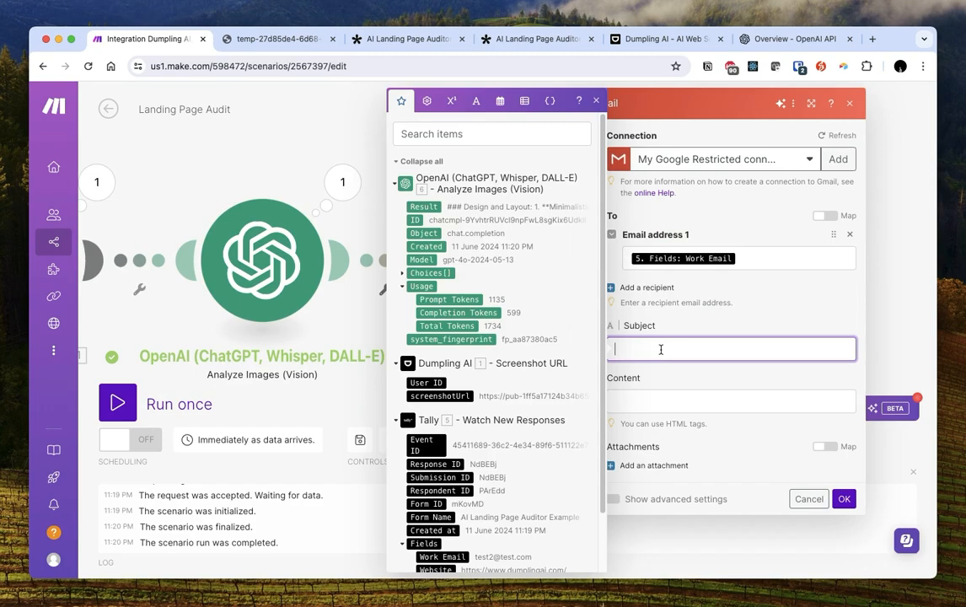
{"action": "scroll", "coordinate": [426, 446], "scroll_direction": "down", "scroll_amount": 2}
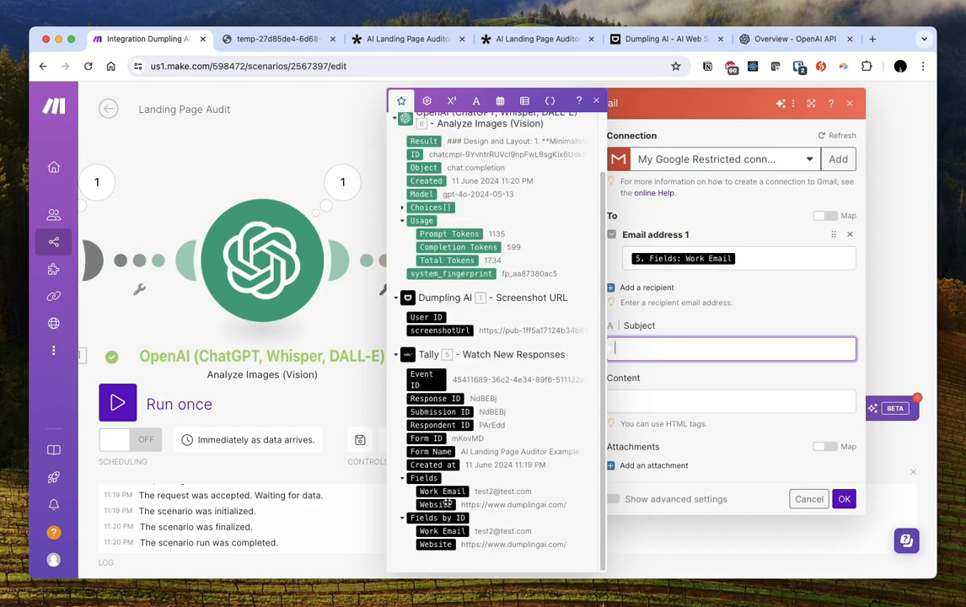
{"action": "left_click", "coordinate": [446, 545]}
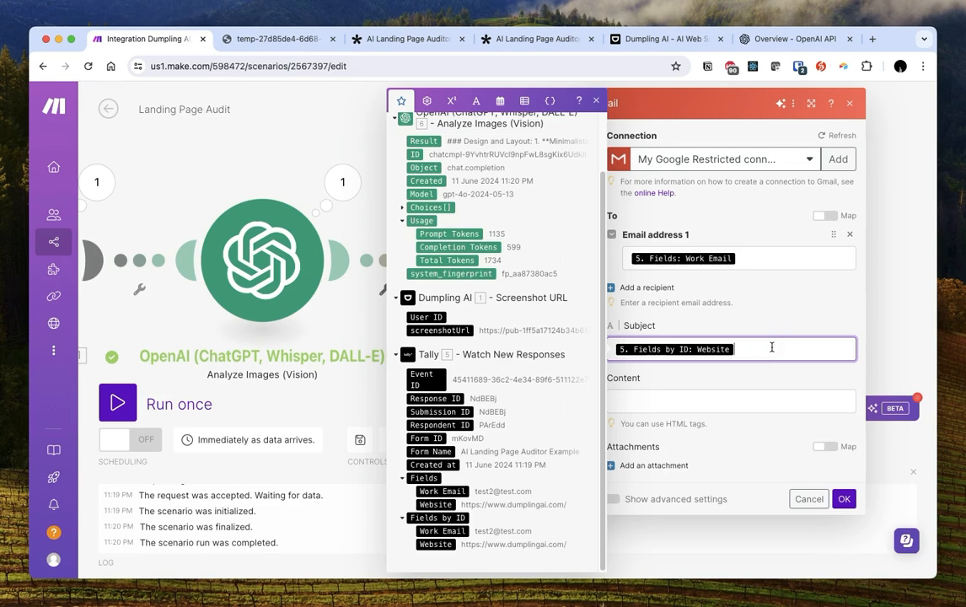
{"action": "left_click", "coordinate": [447, 503]}
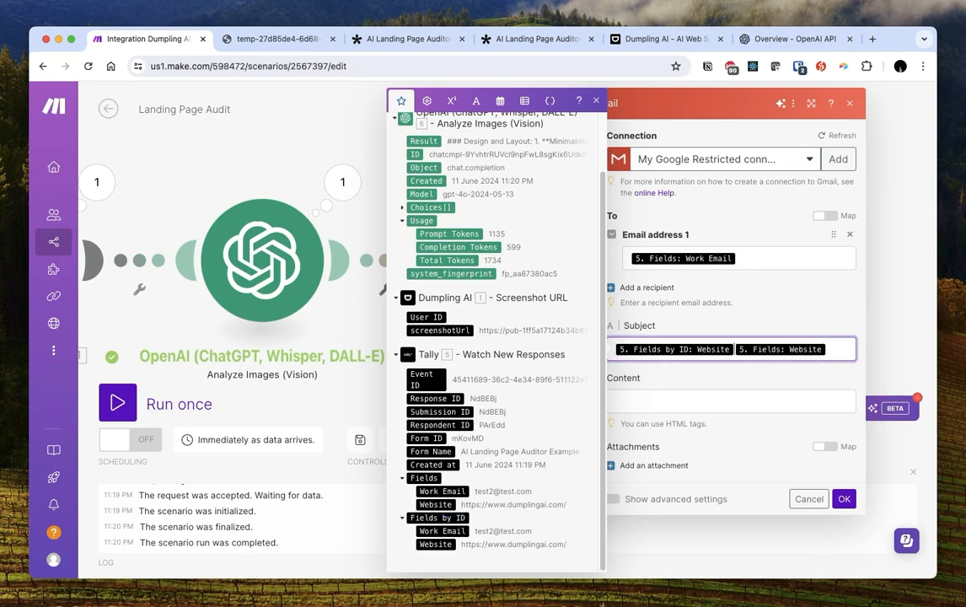
{"action": "key", "text": "BackSpace"}
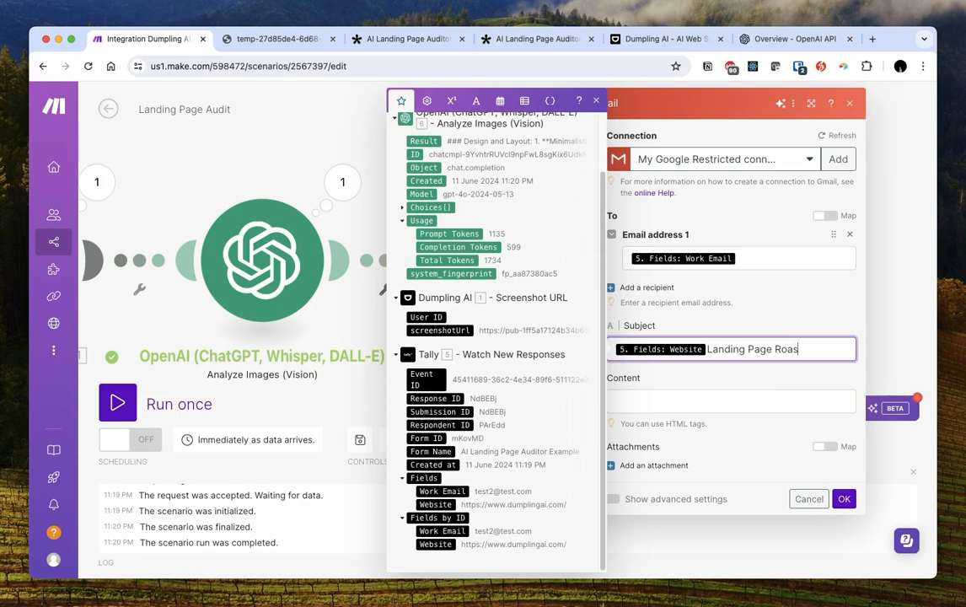
{"action": "left_click", "coordinate": [704, 396]}
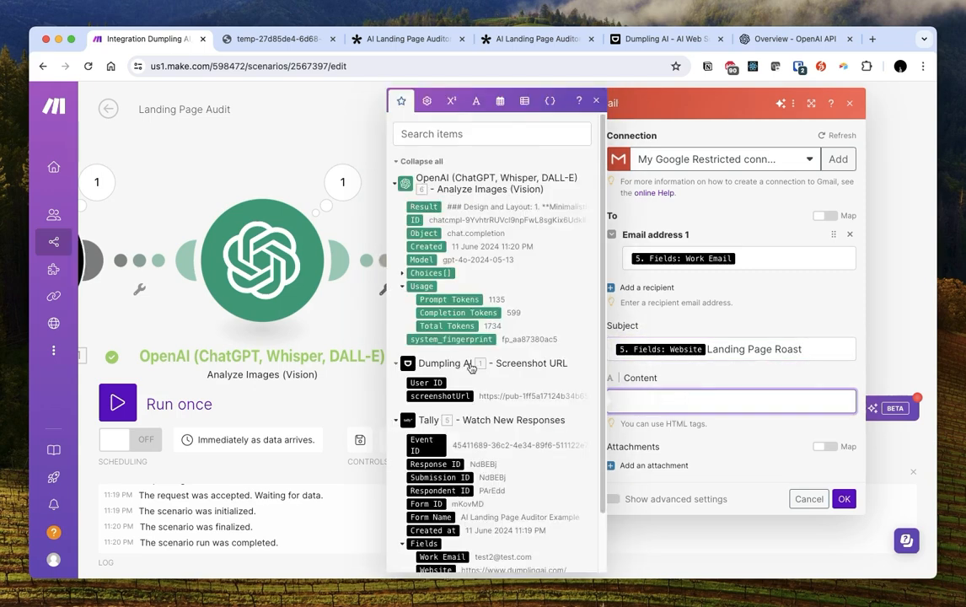
{"action": "left_click", "coordinate": [424, 206]}
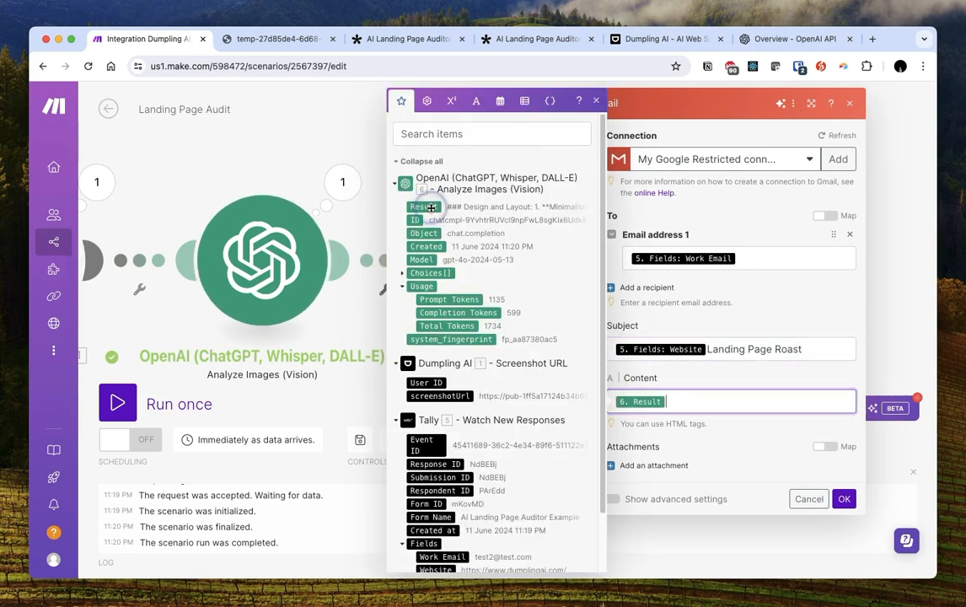
{"action": "left_click", "coordinate": [711, 380]}
{"action": "left_click_drag", "start_coordinate": [621, 422], "coordinate": [707, 424]}
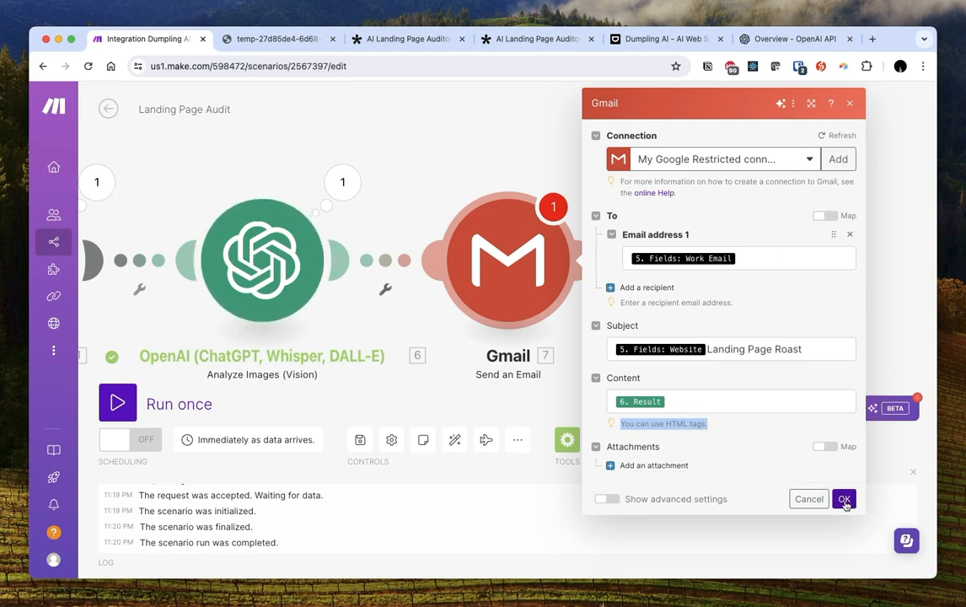
Save the Gmail step and review the Design and Layout part of OpenAI's last output
{"action": "left_click", "coordinate": [843, 499]}
{"action": "left_click", "coordinate": [342, 181]}
{"action": "left_click", "coordinate": [421, 349]}
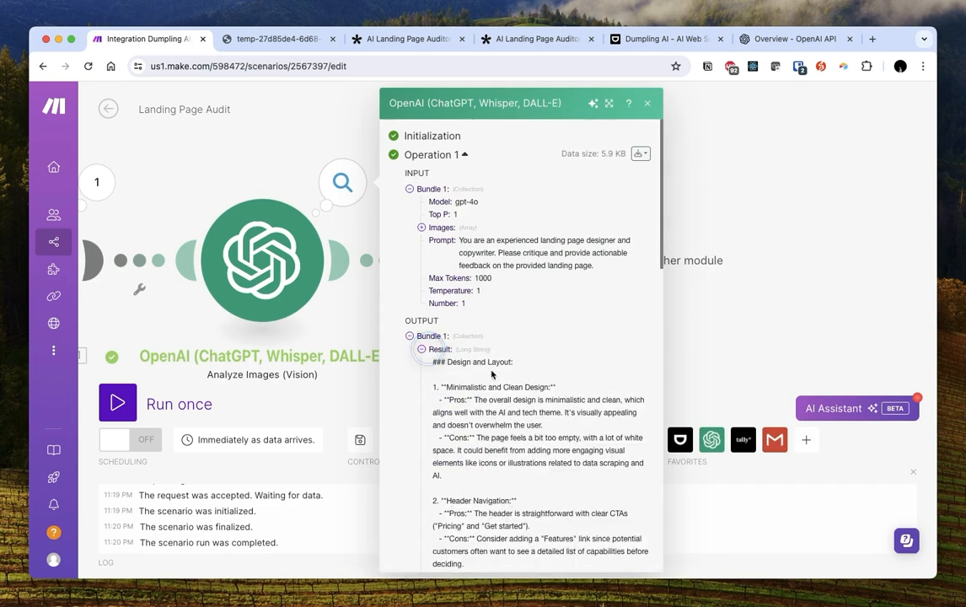
{"action": "left_click_drag", "start_coordinate": [431, 362], "coordinate": [584, 487]}
{"action": "left_click", "coordinate": [742, 290]}
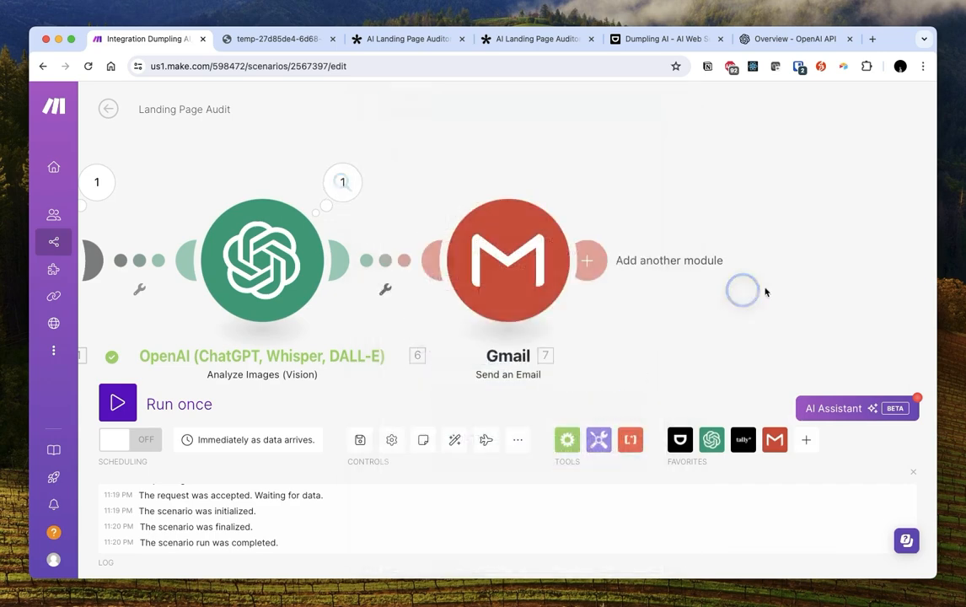
Append 'Output email HTML' to the OpenAI prompt and re-save both the OpenAI and Gmail steps
{"action": "left_click", "coordinate": [295, 253]}
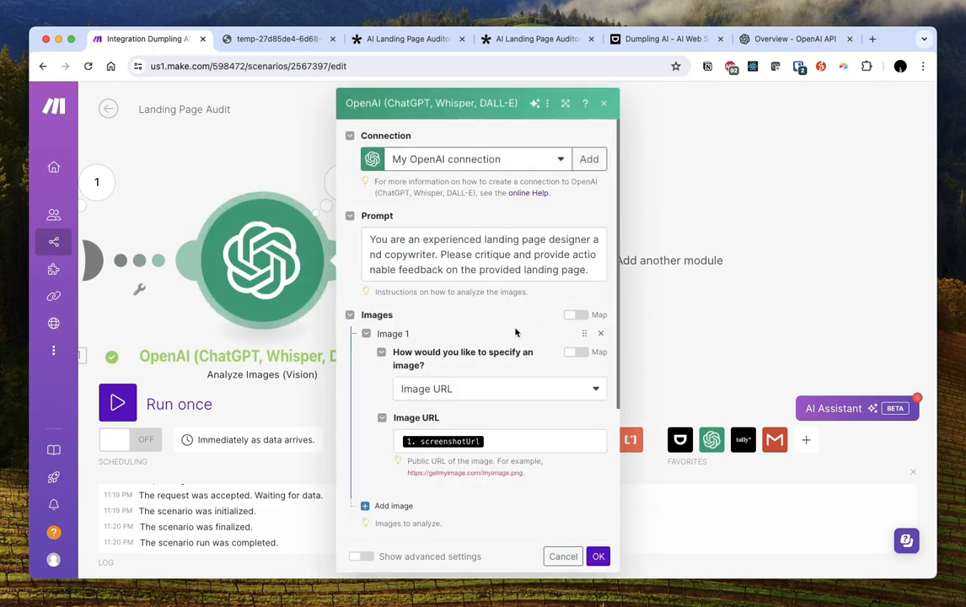
{"action": "left_click", "coordinate": [580, 267]}
{"action": "key", "text": "Return"}
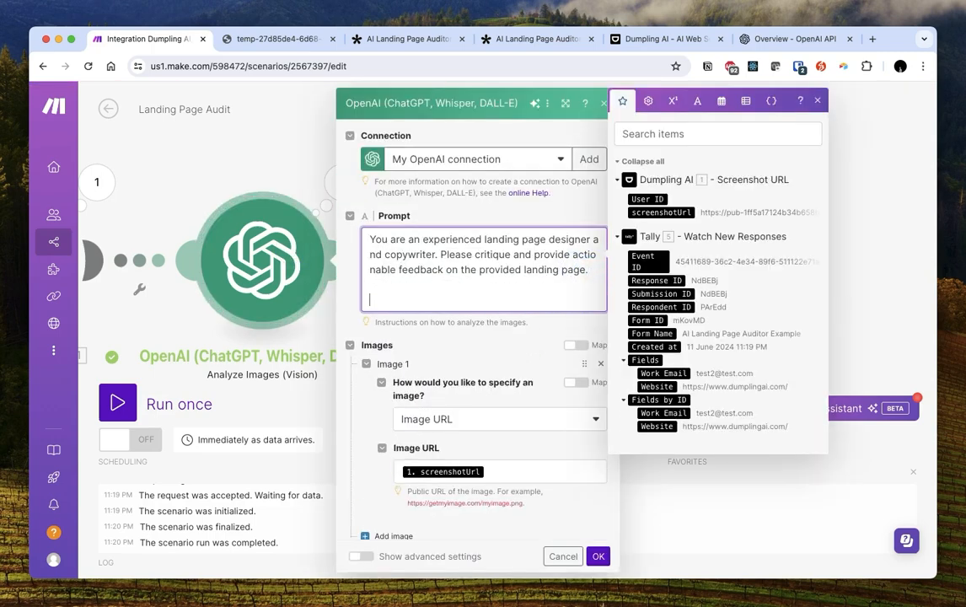
{"action": "type", "text": "Output email HTML"}
{"action": "left_click", "coordinate": [599, 557]}
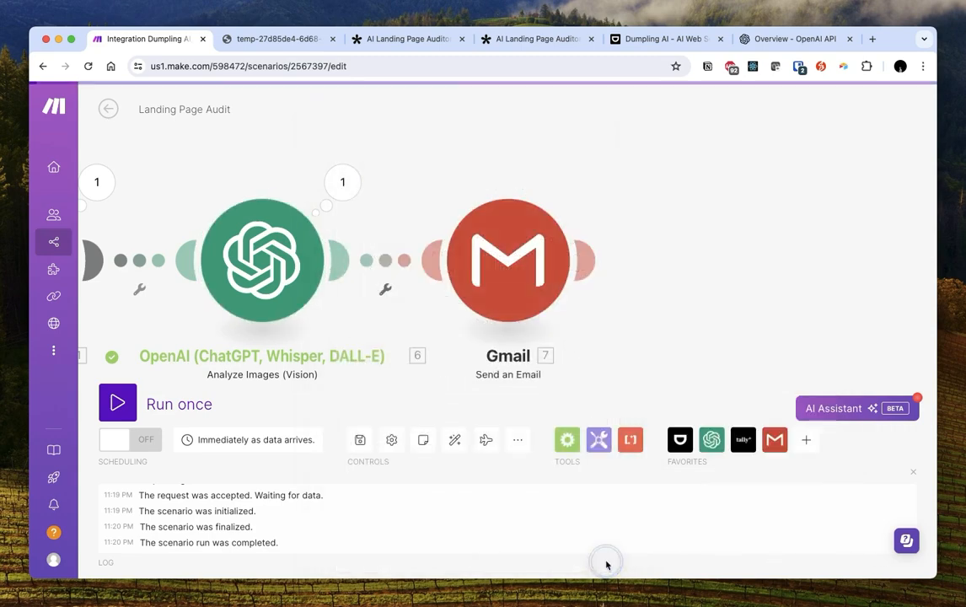
{"action": "left_click_drag", "start_coordinate": [578, 147], "coordinate": [690, 151]}
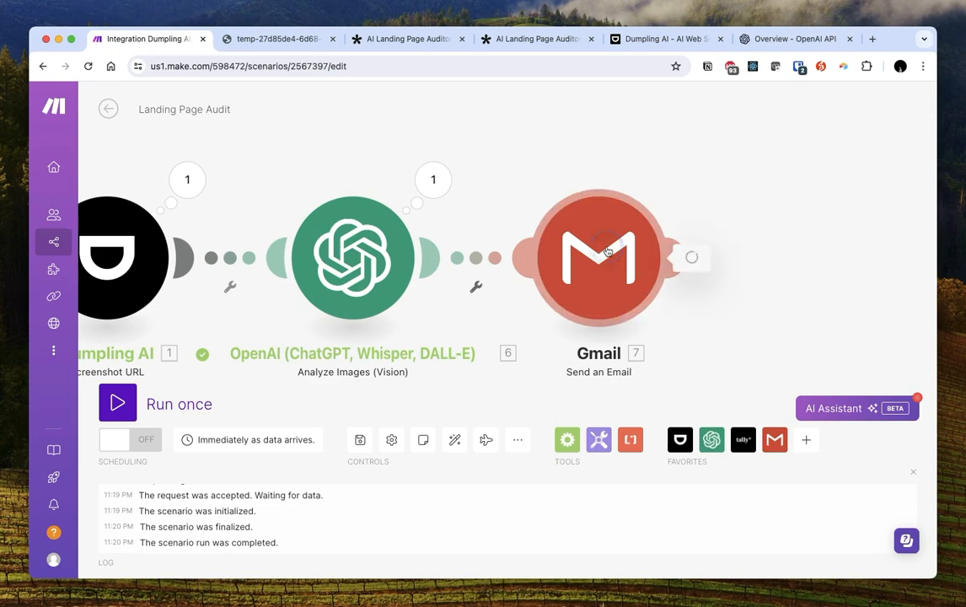
{"action": "left_click", "coordinate": [599, 304]}
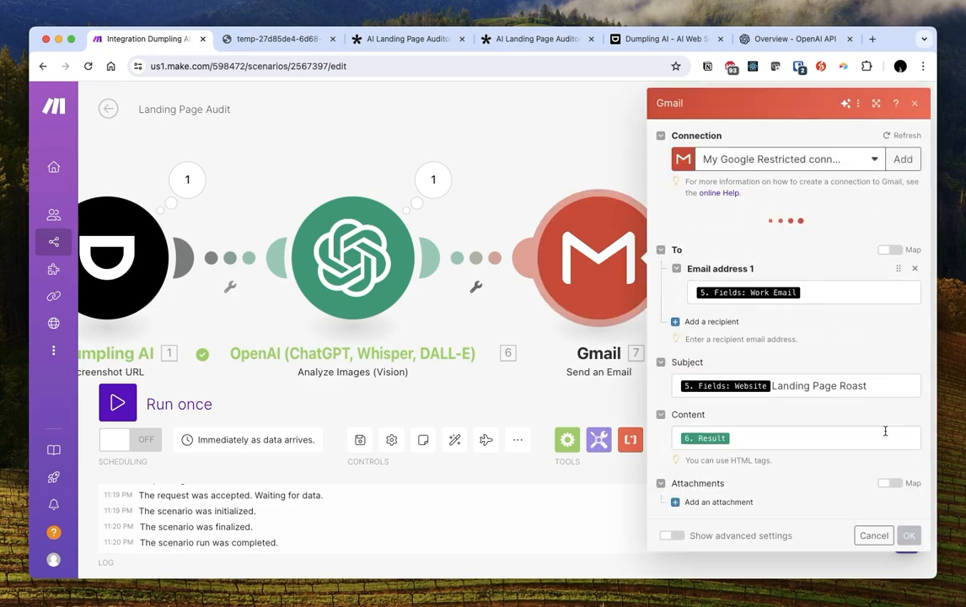
{"action": "left_click", "coordinate": [908, 503]}
{"action": "left_click_drag", "start_coordinate": [554, 155], "coordinate": [604, 149]}
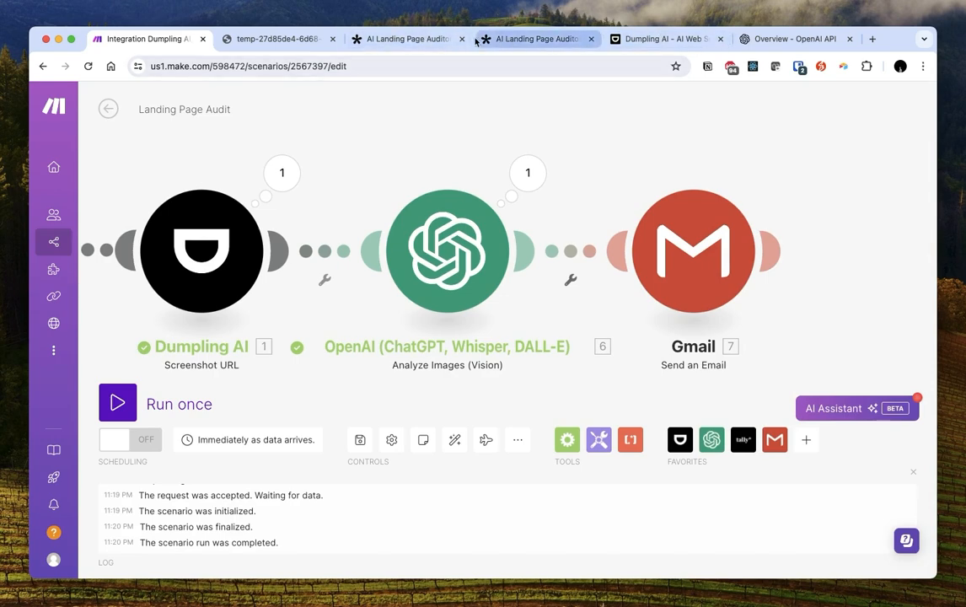
{"action": "left_click", "coordinate": [427, 39]}
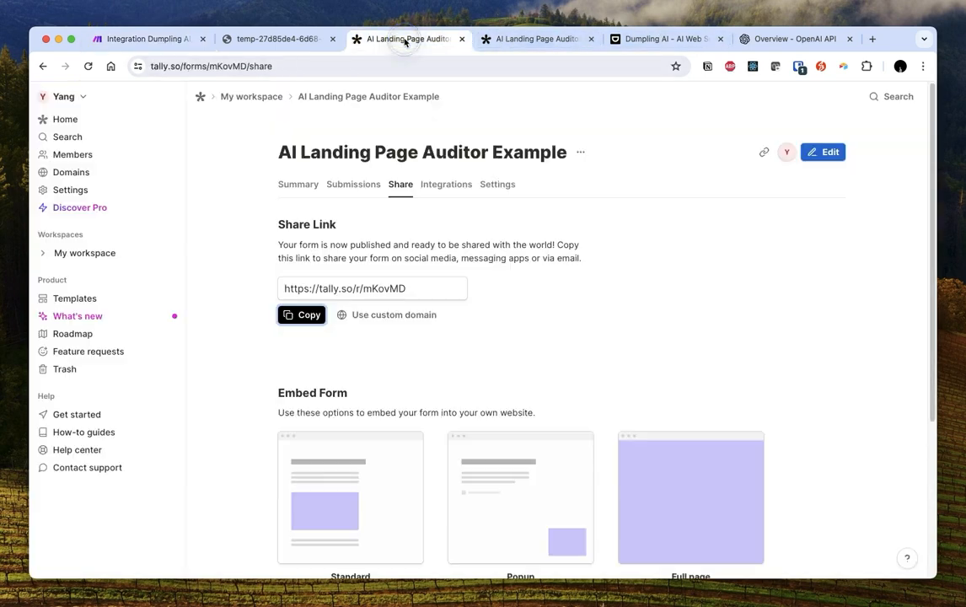
Open the Tally form in the editor and check the Work Email question and Submit button label
{"action": "left_click", "coordinate": [820, 153]}
{"action": "left_click", "coordinate": [720, 318]}
{"action": "left_click", "coordinate": [327, 433]}
{"action": "left_click", "coordinate": [522, 439]}
{"action": "left_click", "coordinate": [810, 163]}
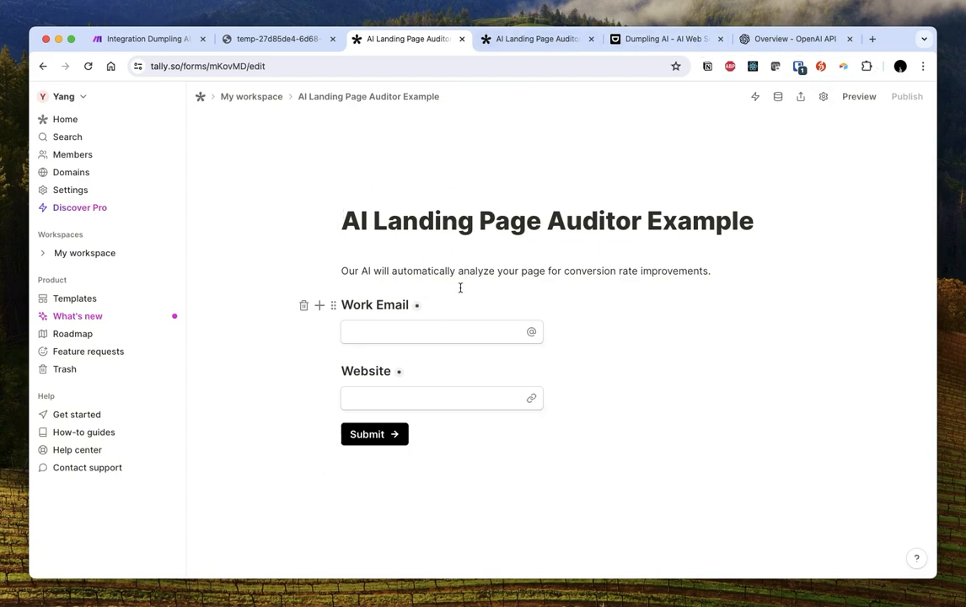
Add an italic 'After submission, check your email inbox…' roast note below Website and publish
{"action": "left_click", "coordinate": [580, 405]}
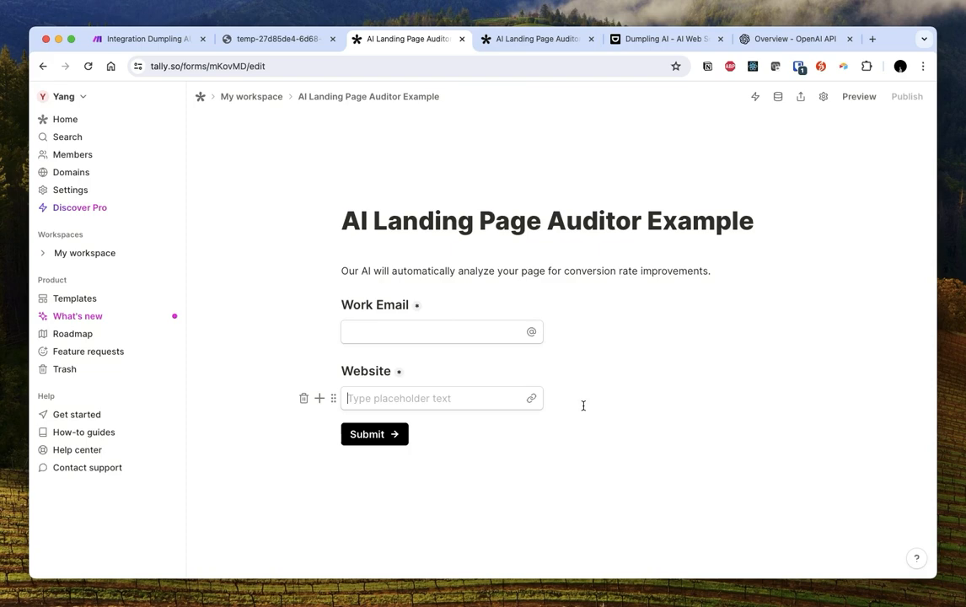
{"action": "key", "text": "Return"}
{"action": "type", "text": "After submission, check your email inbox for your per"}
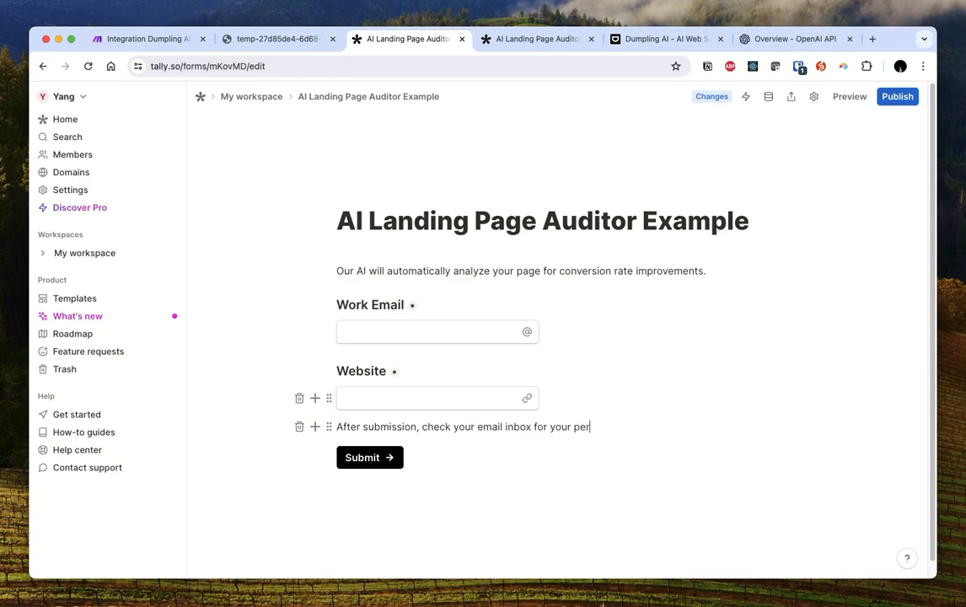
{"action": "type", "text": "ed landing page roast."}
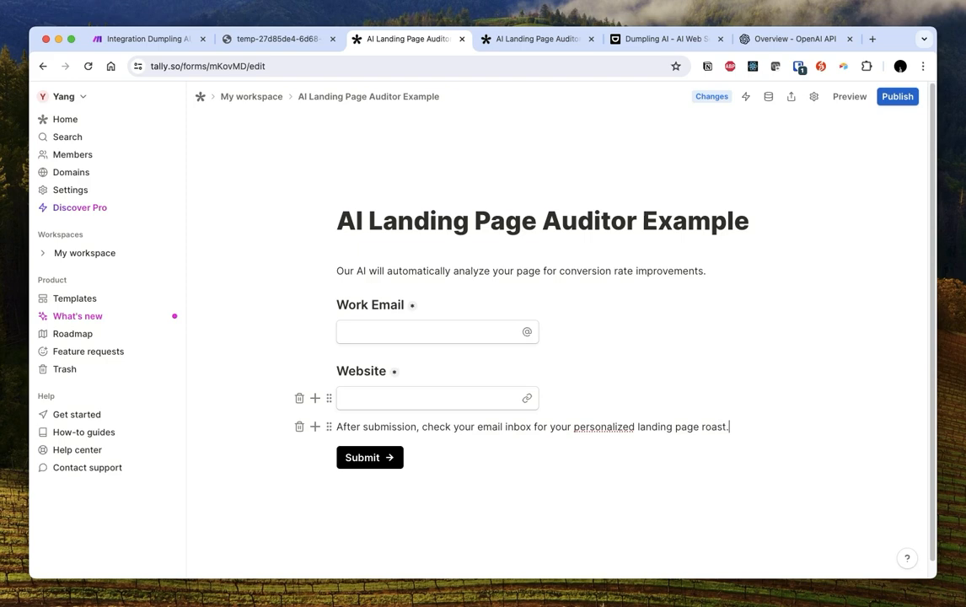
{"action": "key", "text": "super+a"}
{"action": "key", "text": "super+i"}
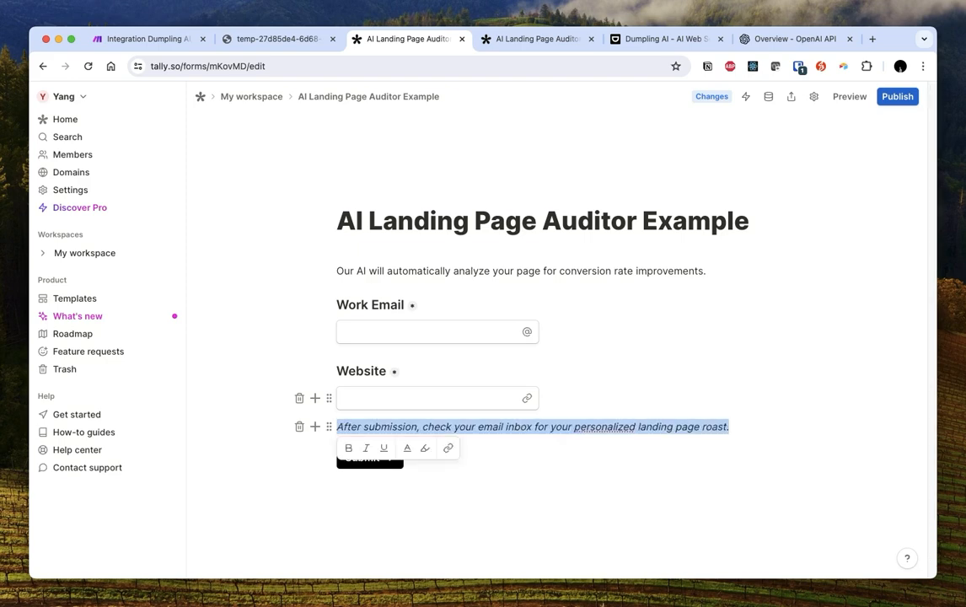
{"action": "left_click", "coordinate": [896, 97]}
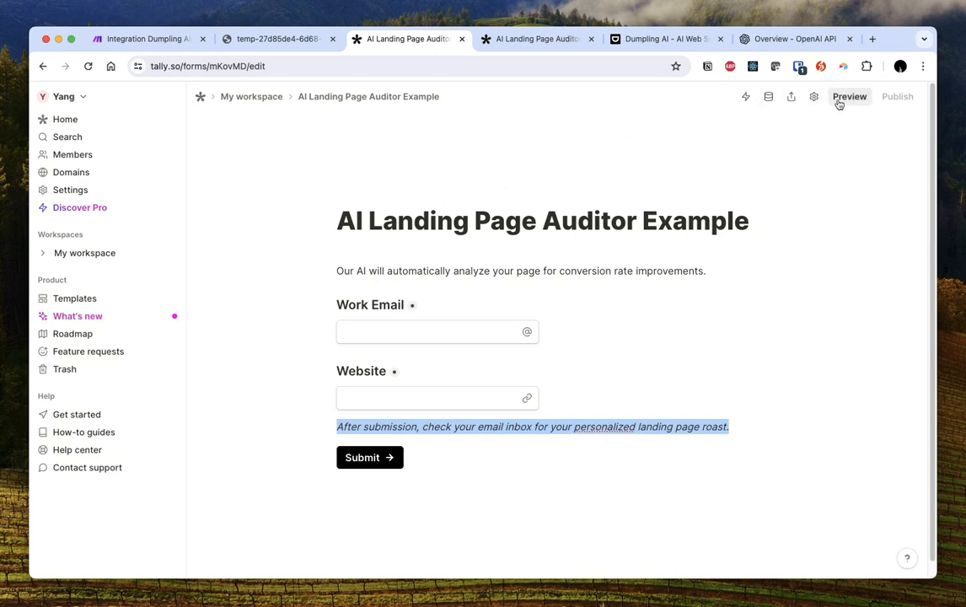
{"action": "left_click", "coordinate": [412, 102]}
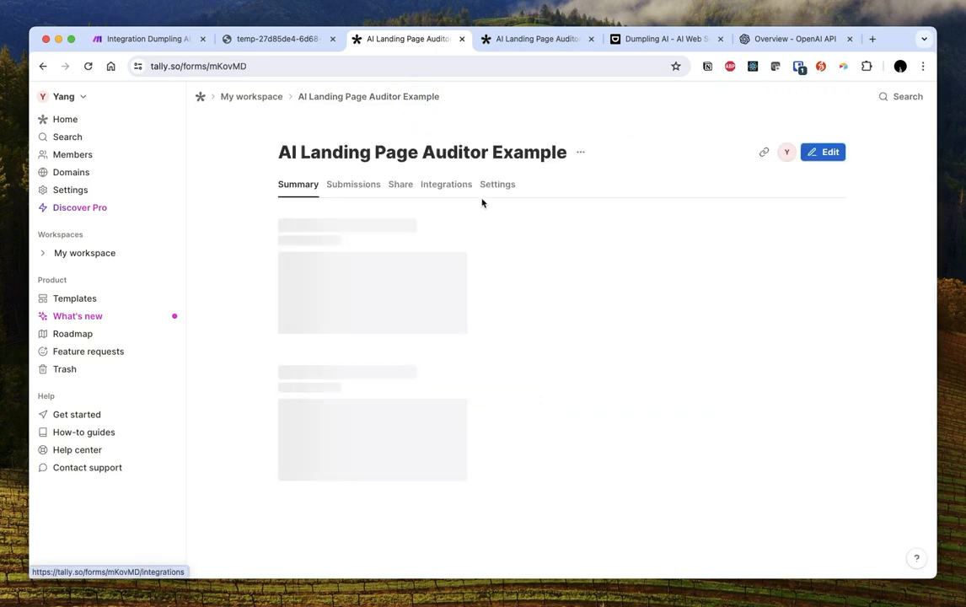
{"action": "left_click", "coordinate": [497, 187]}
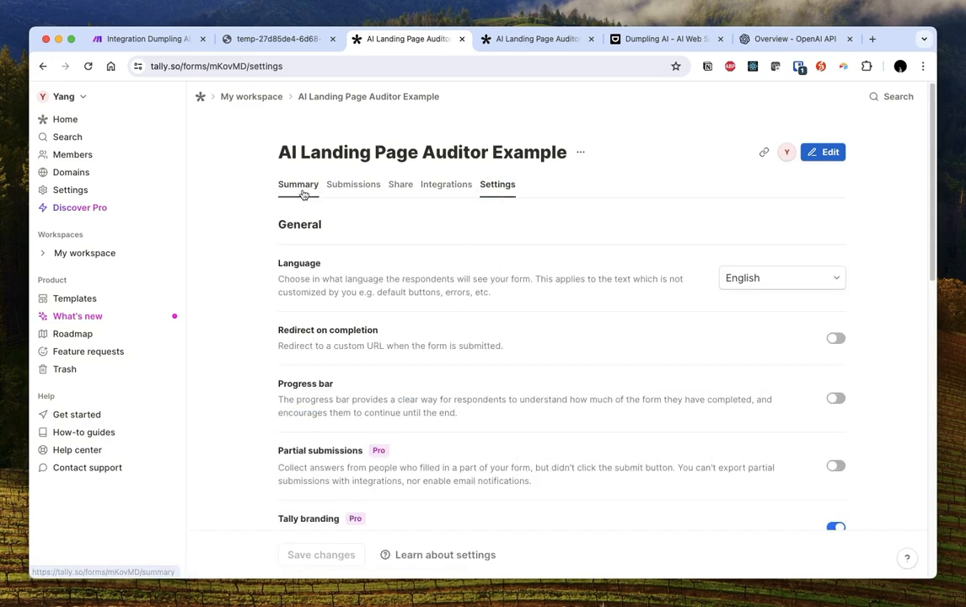
{"action": "left_click", "coordinate": [562, 42]}
{"action": "left_click", "coordinate": [657, 317]}
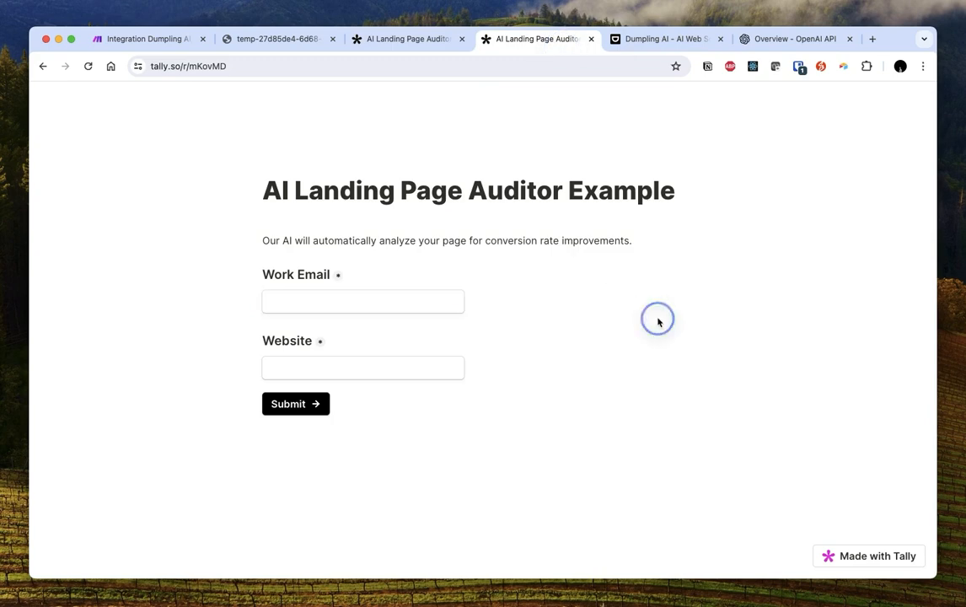
{"action": "left_click", "coordinate": [360, 304]}
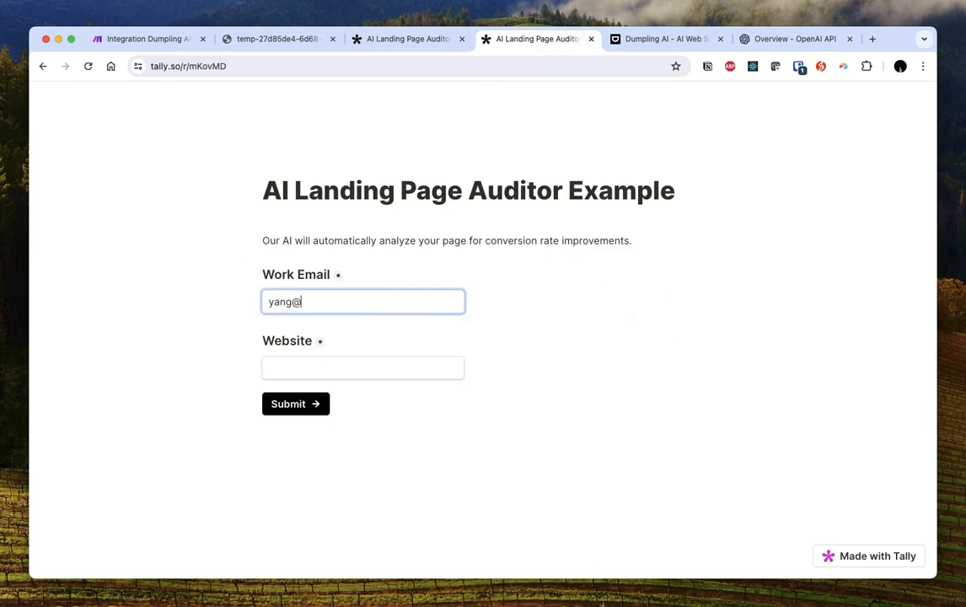
{"action": "key", "text": "Tab"}
{"action": "type", "text": "https://www.dumplingai.com/"}
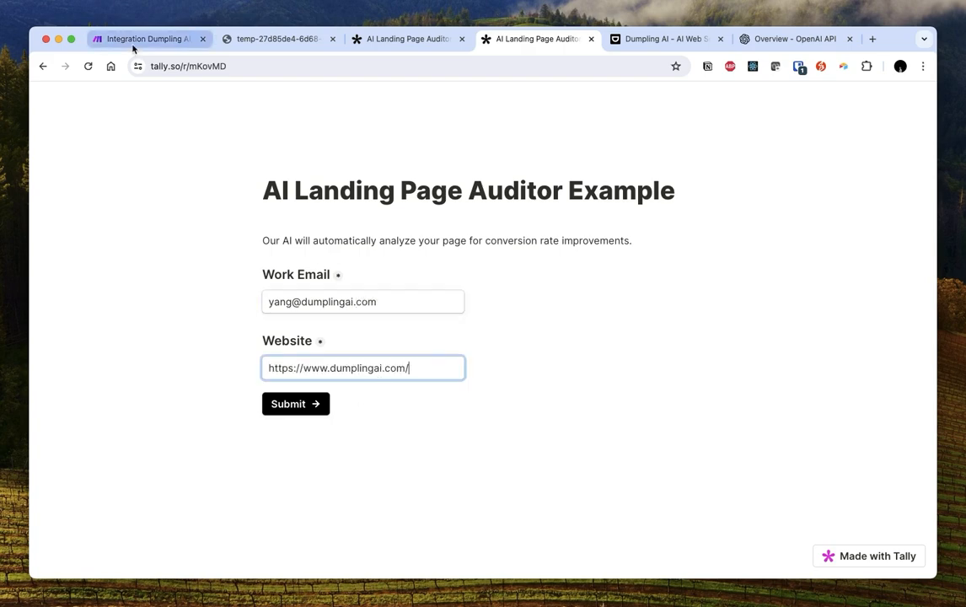
Start a Make Run once so it awaits data, then submit the Tally form
{"action": "left_click", "coordinate": [131, 44]}
{"action": "left_click", "coordinate": [179, 403]}
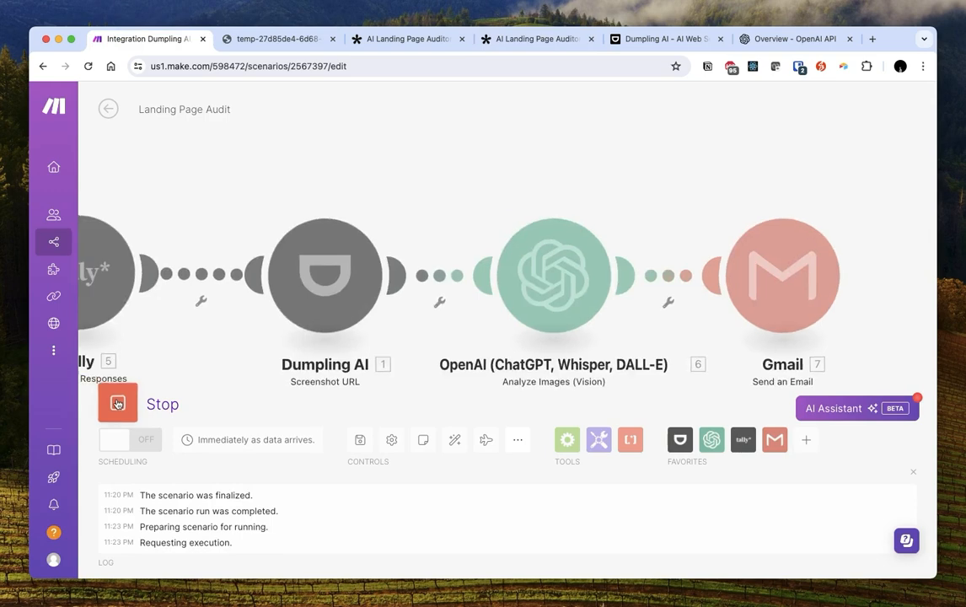
{"action": "left_click", "coordinate": [510, 42]}
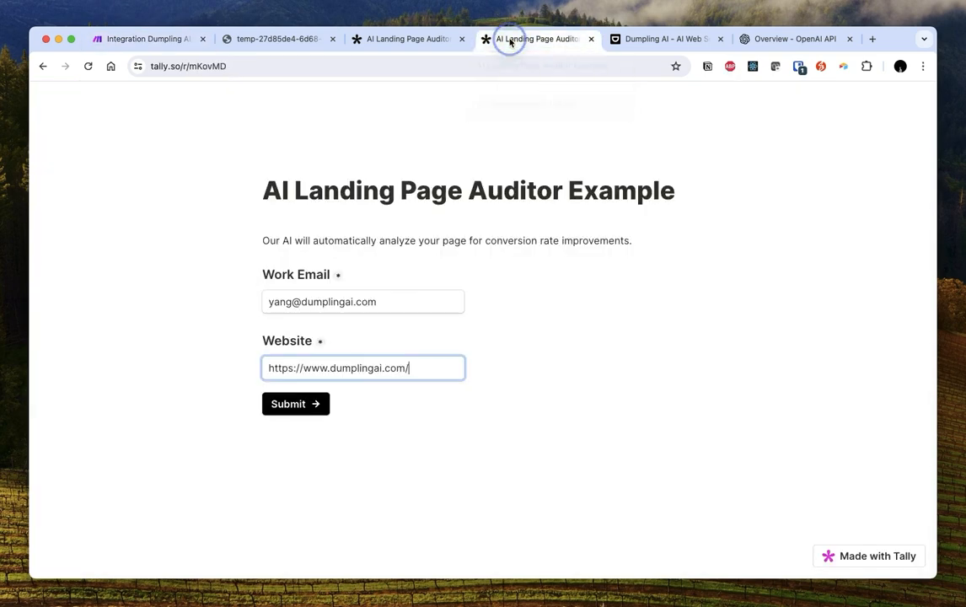
{"action": "left_click", "coordinate": [299, 403]}
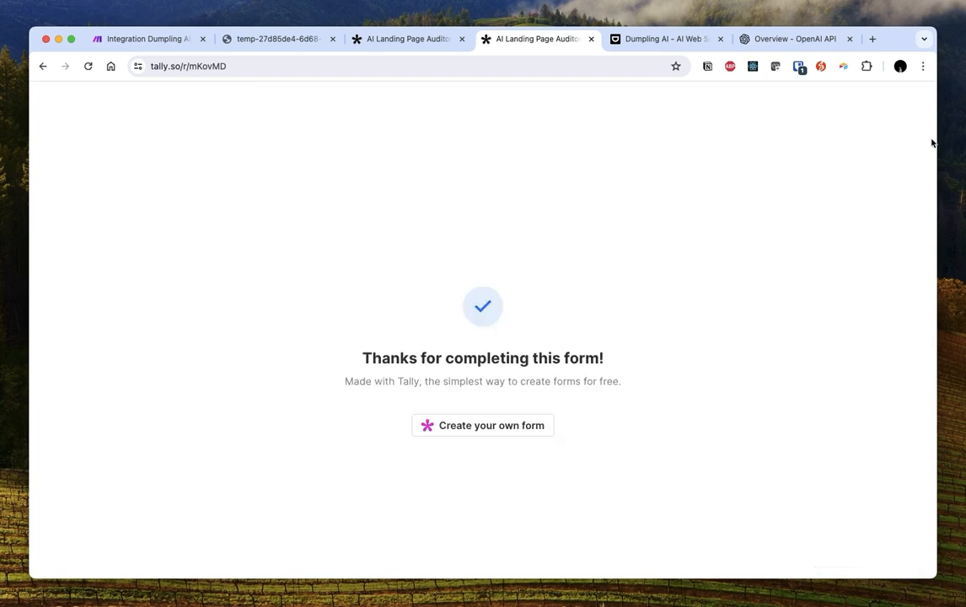
{"action": "left_click", "coordinate": [768, 38]}
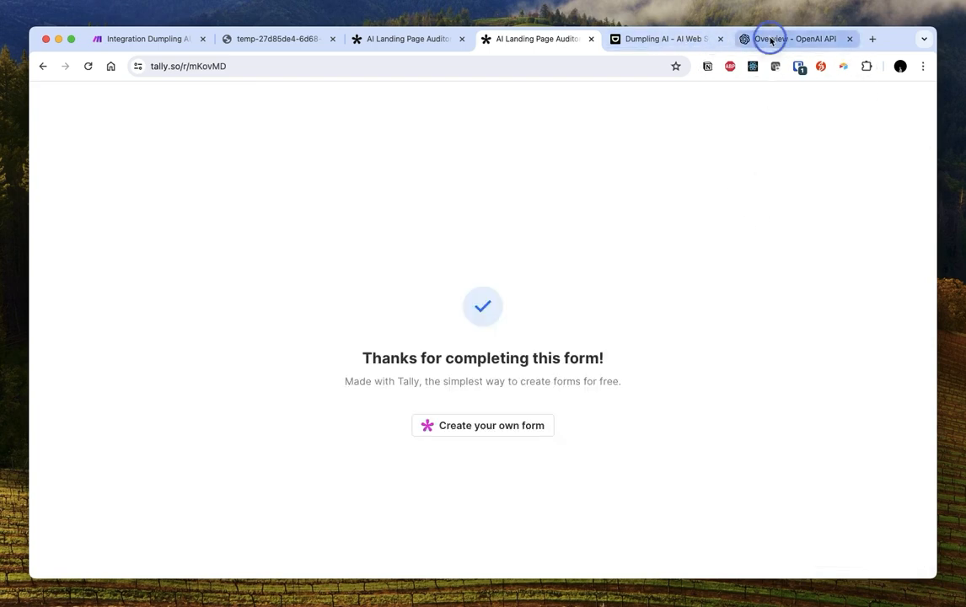
{"action": "left_click", "coordinate": [604, 64]}
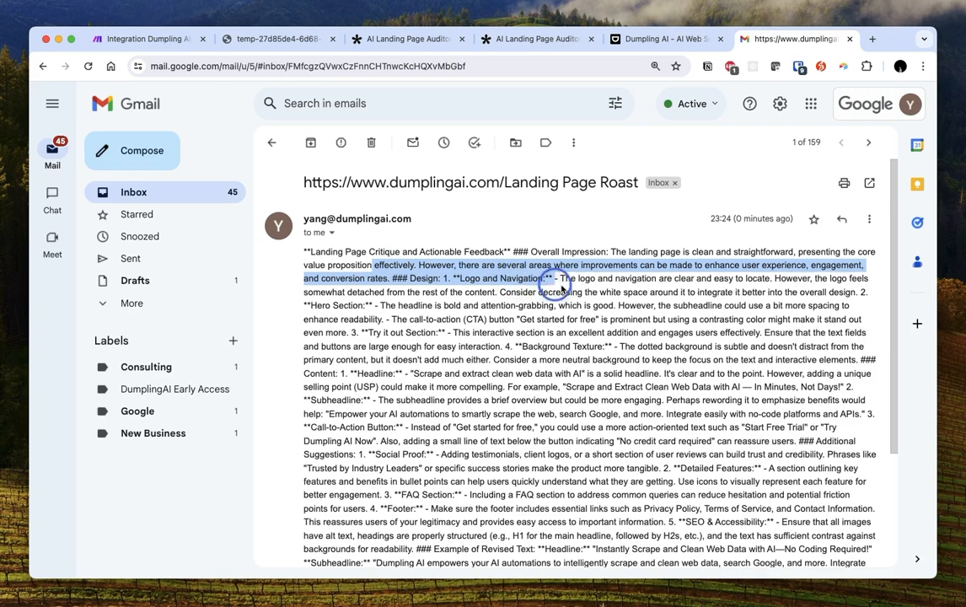
{"action": "left_click_drag", "start_coordinate": [556, 279], "coordinate": [599, 305]}
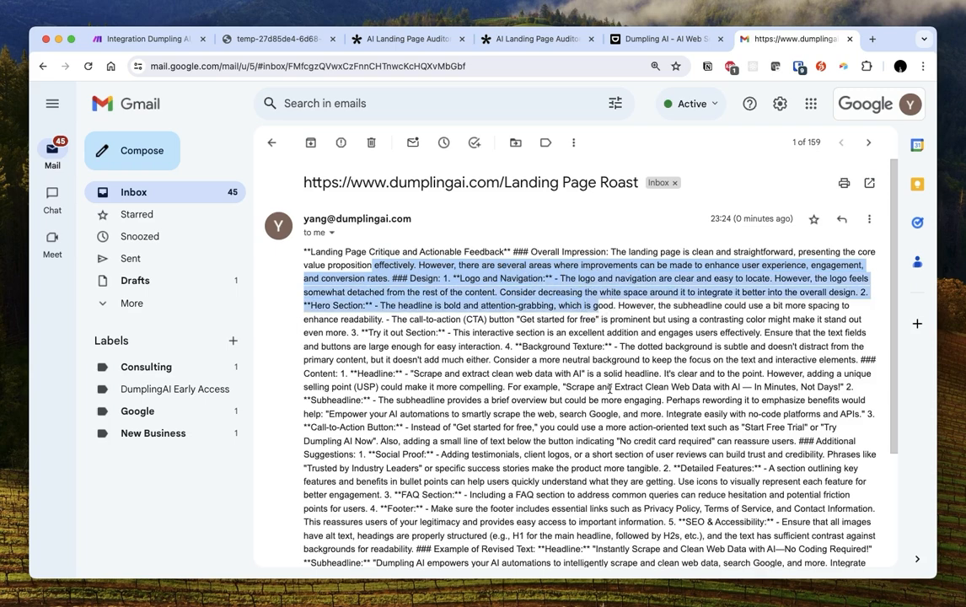
{"action": "left_click", "coordinate": [604, 346]}
{"action": "scroll", "coordinate": [590, 362], "scroll_direction": "down", "scroll_amount": 3}
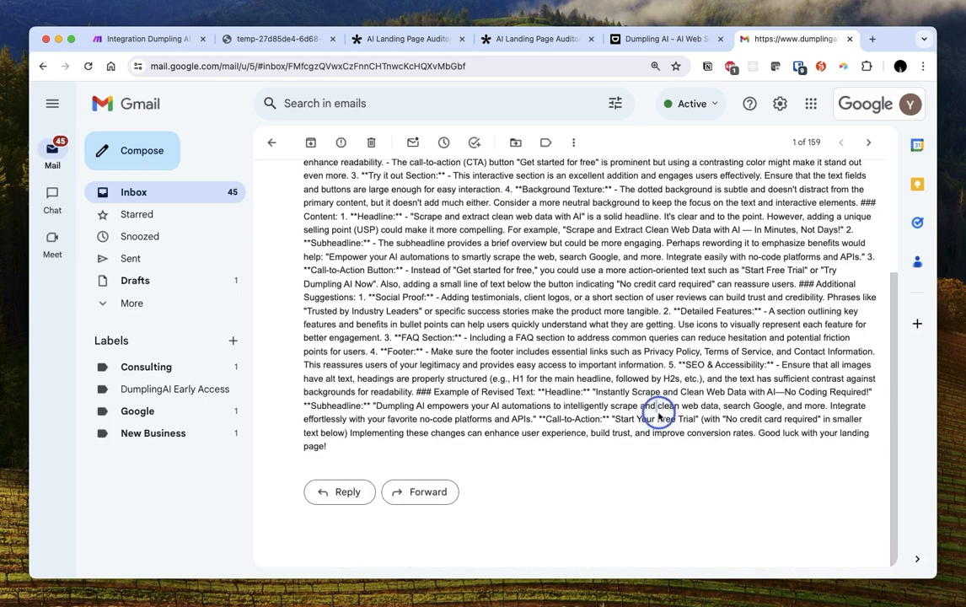
{"action": "left_click", "coordinate": [143, 38]}
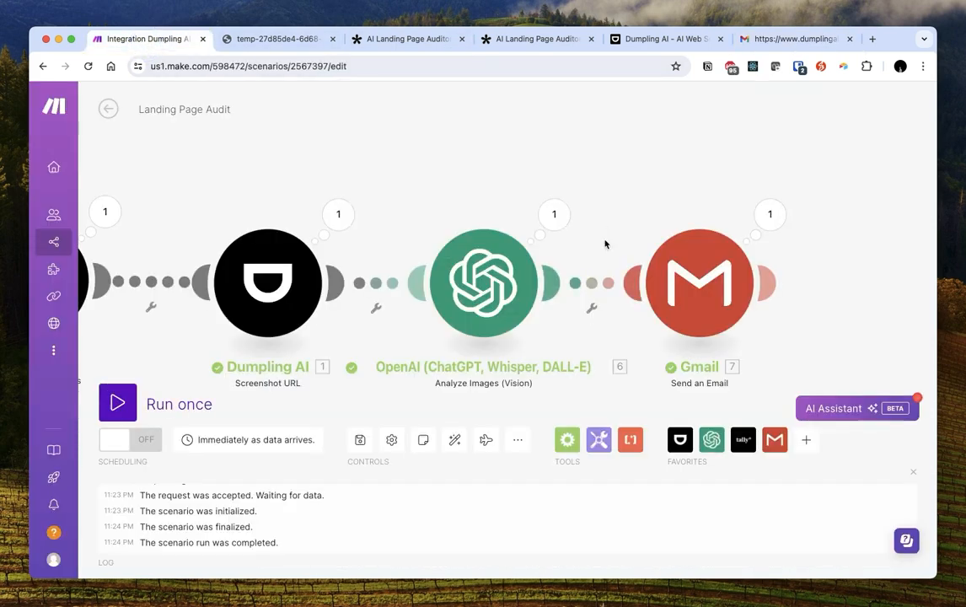
Inspect the OpenAI module's previous run output and its result text
{"action": "left_click", "coordinate": [561, 220]}
{"action": "left_click", "coordinate": [627, 375]}
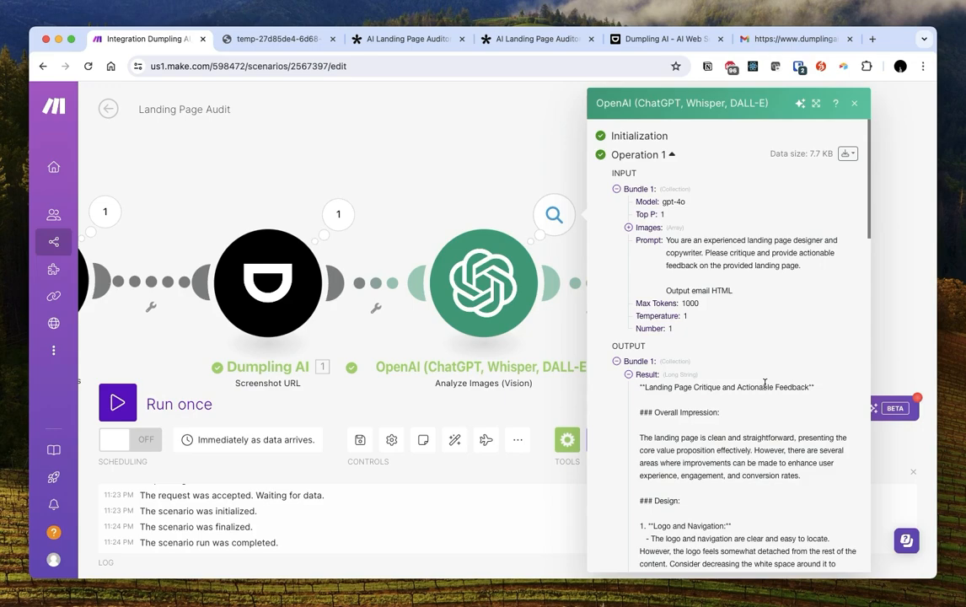
{"action": "scroll", "coordinate": [764, 384], "scroll_direction": "down", "scroll_amount": 5}
{"action": "scroll", "coordinate": [761, 380], "scroll_direction": "down", "scroll_amount": 8}
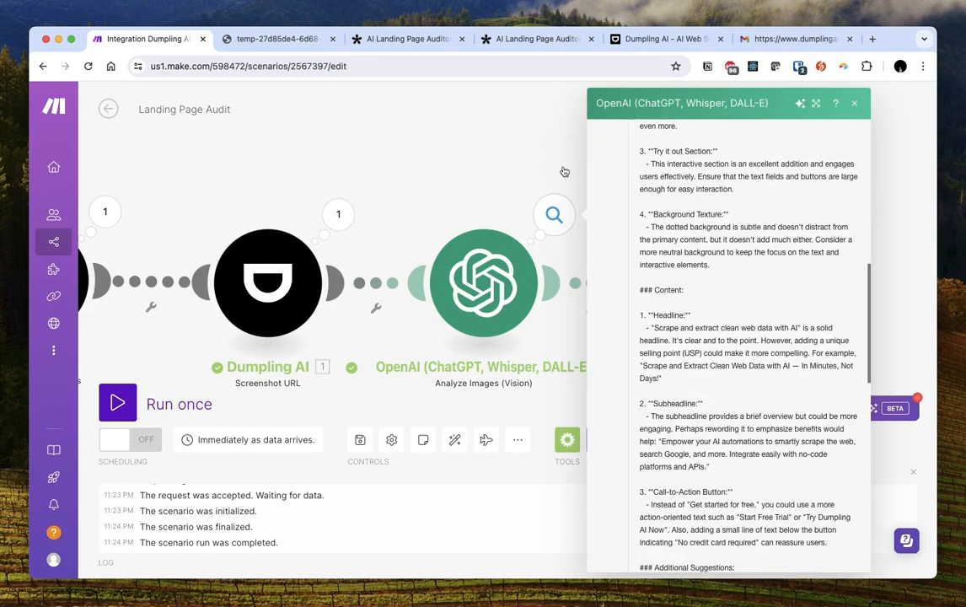
{"action": "left_click", "coordinate": [446, 120]}
Rewrite the prompt's last line to 'Your response should be formatted in HTML.' and save
{"action": "left_click", "coordinate": [465, 298]}
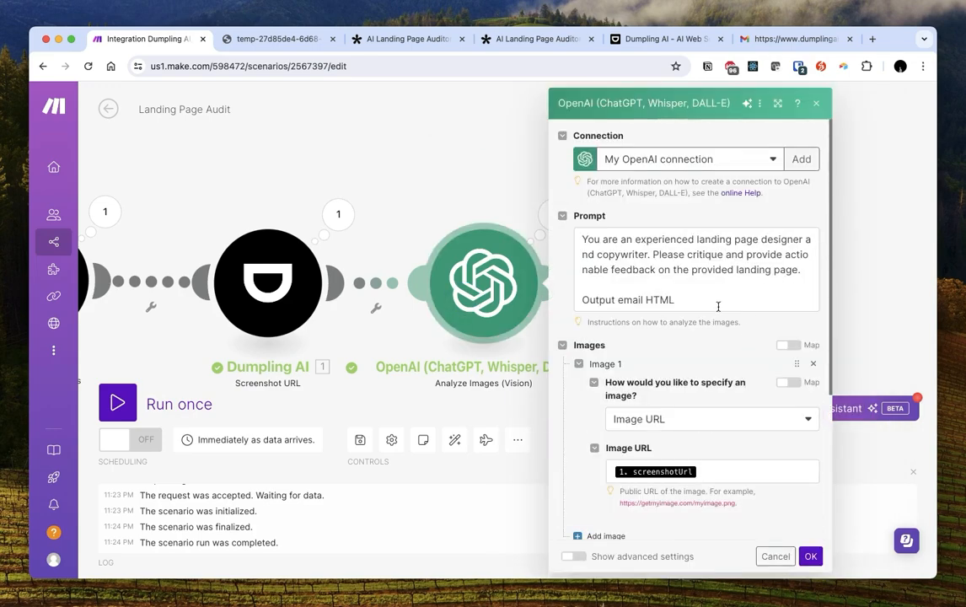
{"action": "left_click", "coordinate": [718, 306]}
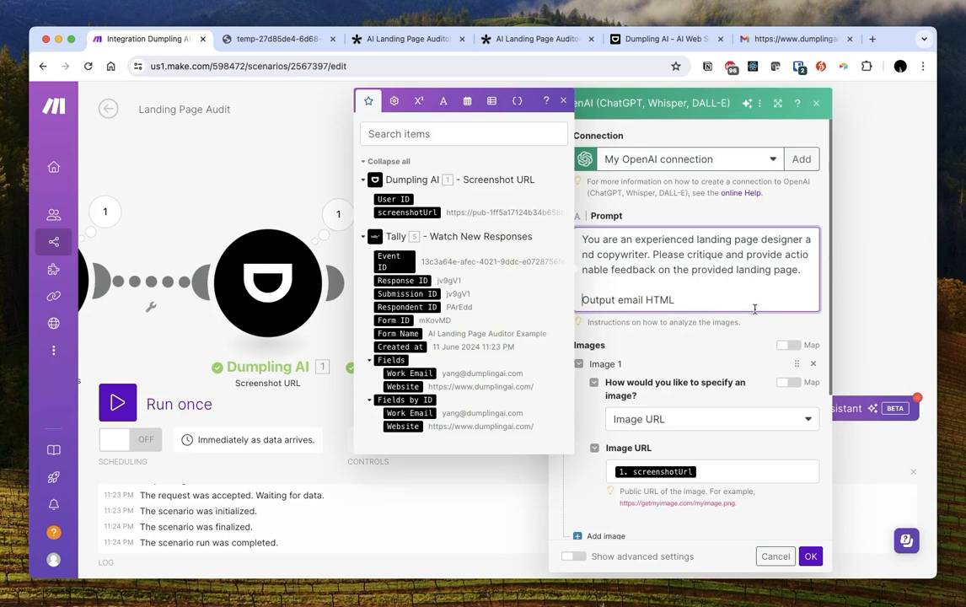
{"action": "type", "text": "Your response should"}
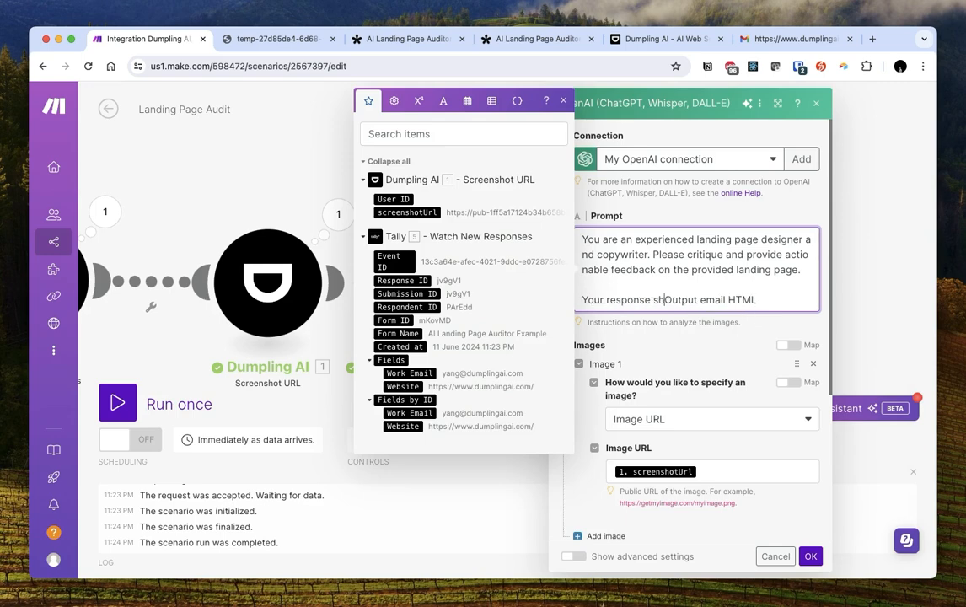
{"action": "type", "text": " be"}
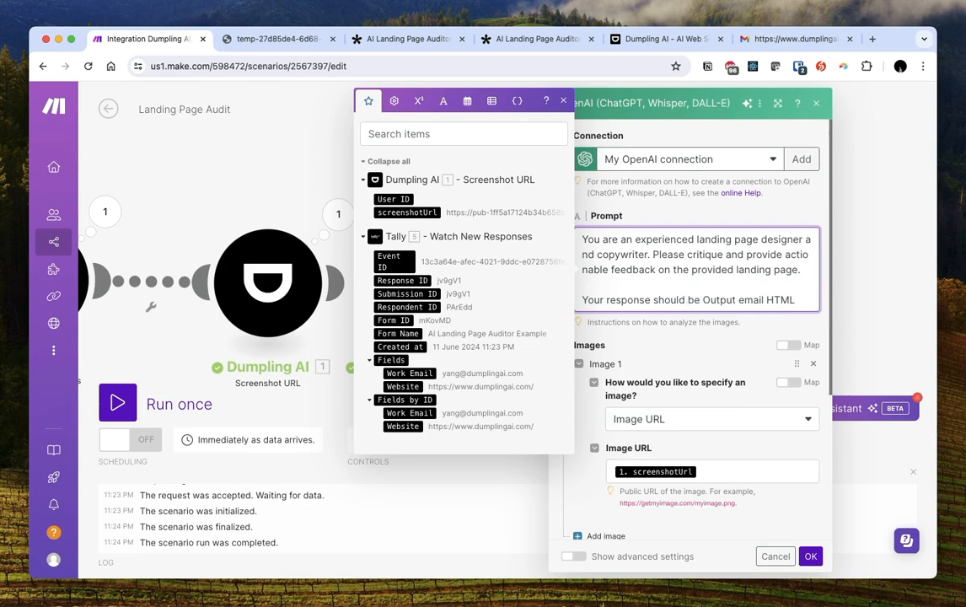
{"action": "key", "text": "alt+shift+Right"}
{"action": "key", "text": "alt+shift+Right"}
{"action": "type", "text": "in"}
{"action": "key", "text": "BackSpace"}
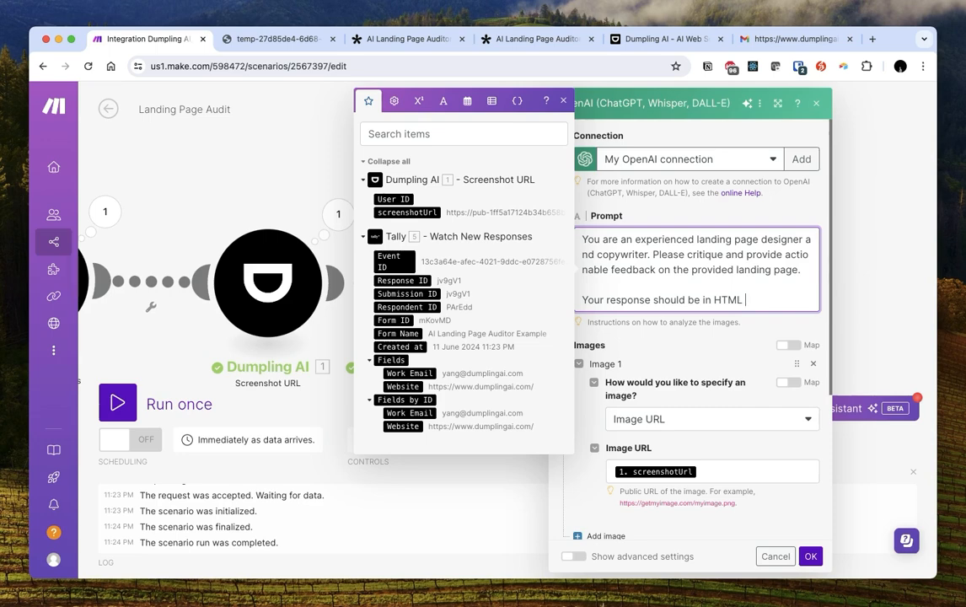
{"action": "type", "text": "formatted"}
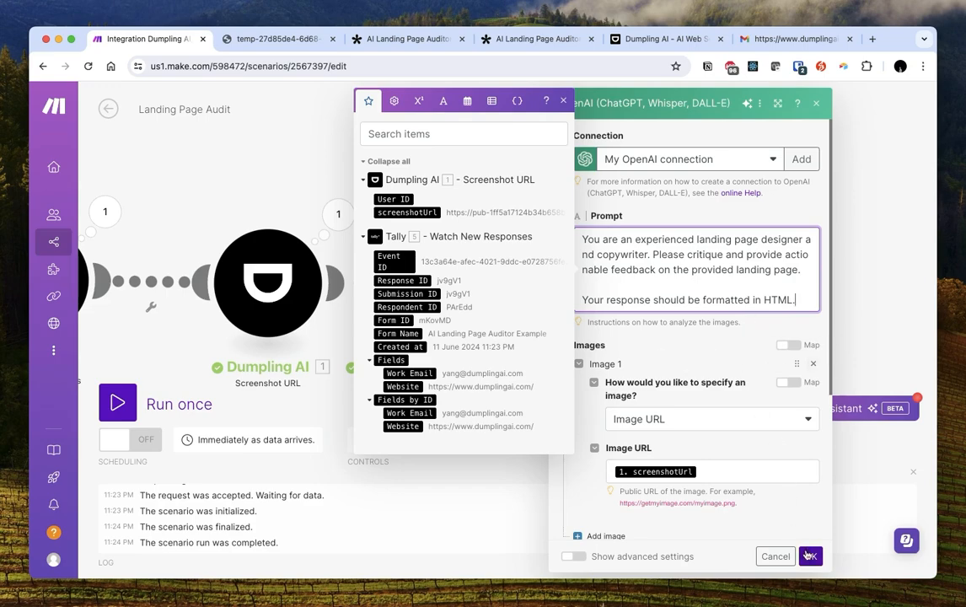
{"action": "left_click", "coordinate": [809, 555]}
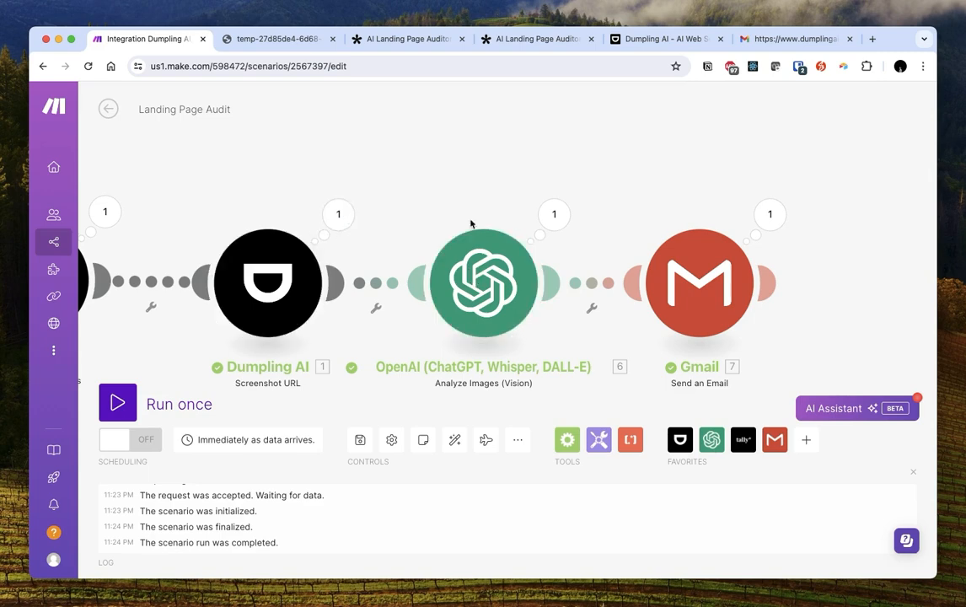
Copy the screenshotUrl from the Dumpling AI module's output
{"action": "left_click", "coordinate": [338, 214]}
{"action": "left_click_drag", "start_coordinate": [475, 298], "coordinate": [636, 324]}
{"action": "left_click", "coordinate": [638, 103]}
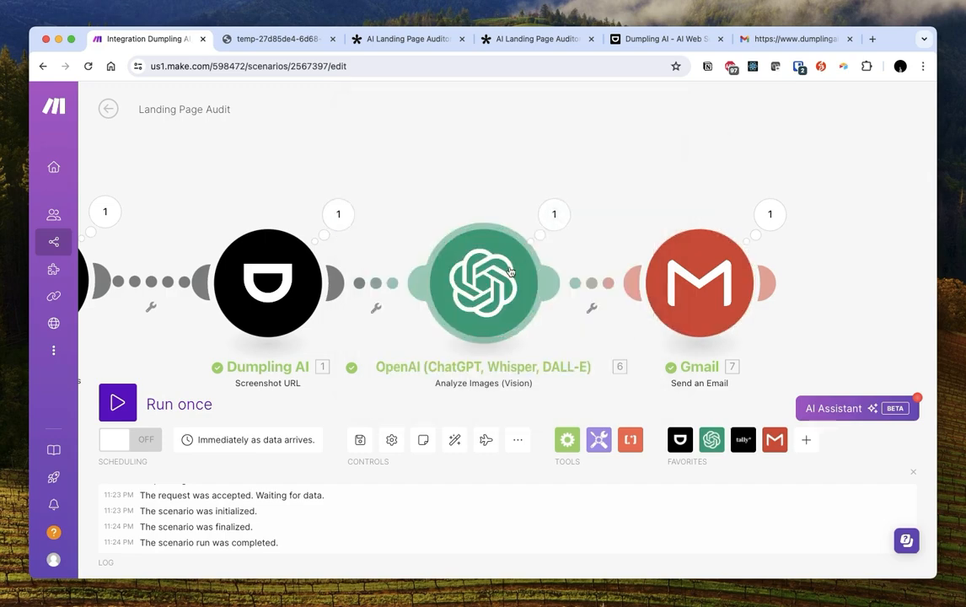
Run only the OpenAI module, with the copied screenshot URL pasted as its input
{"action": "left_click", "coordinate": [509, 270]}
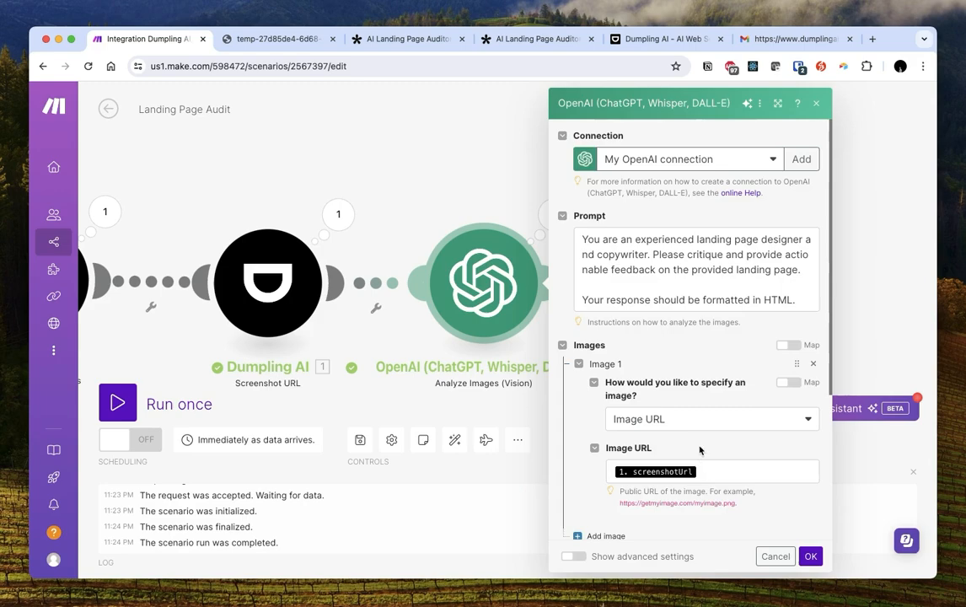
{"action": "scroll", "coordinate": [698, 461], "scroll_direction": "down", "scroll_amount": 5}
{"action": "right_click", "coordinate": [502, 276]}
{"action": "left_click", "coordinate": [448, 185]}
{"action": "left_click", "coordinate": [454, 210]}
{"action": "right_click", "coordinate": [494, 263]}
{"action": "left_click", "coordinate": [554, 297]}
{"action": "left_click", "coordinate": [634, 397]}
{"action": "key", "text": "ctrl+v"}
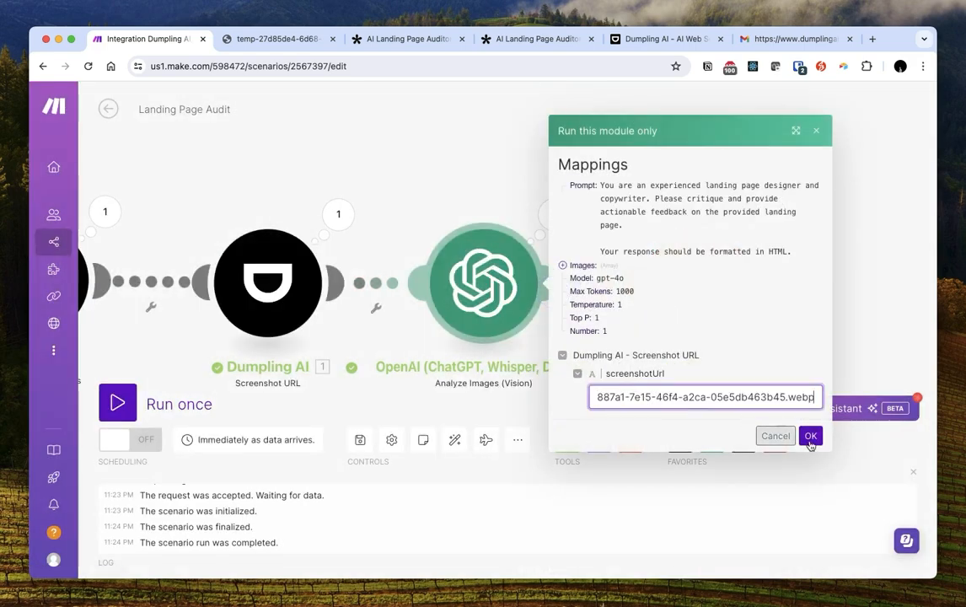
{"action": "left_click", "coordinate": [808, 438]}
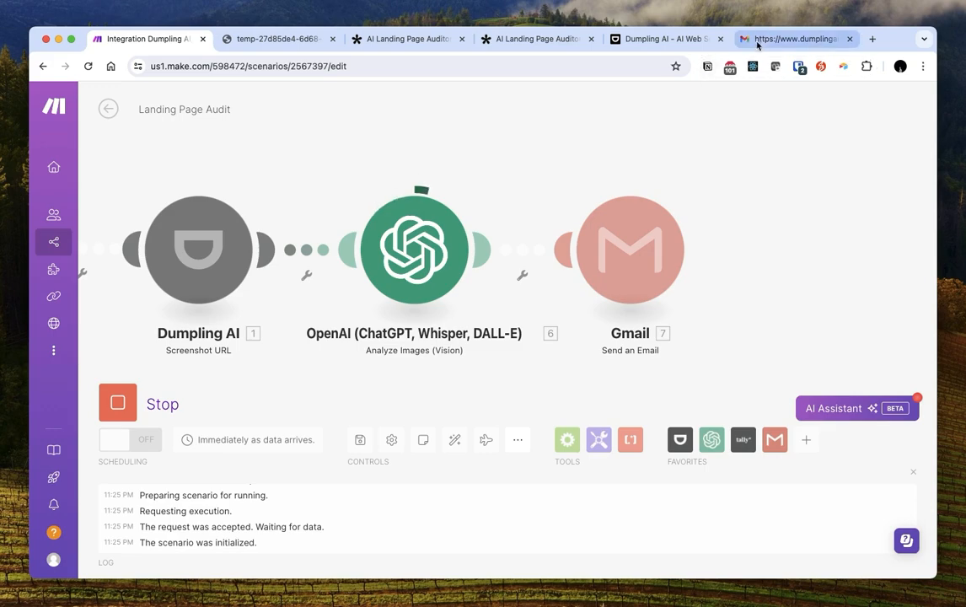
{"action": "left_click", "coordinate": [783, 39]}
{"action": "left_click_drag", "start_coordinate": [312, 182], "coordinate": [649, 182]}
{"action": "double_click", "coordinate": [426, 183]}
{"action": "left_click", "coordinate": [506, 182]}
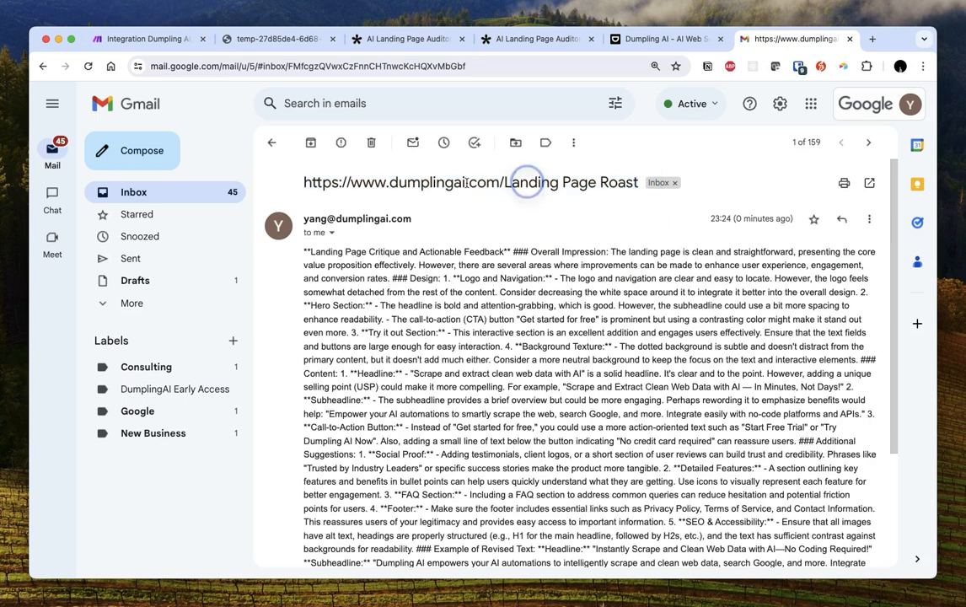
{"action": "left_click", "coordinate": [155, 39]}
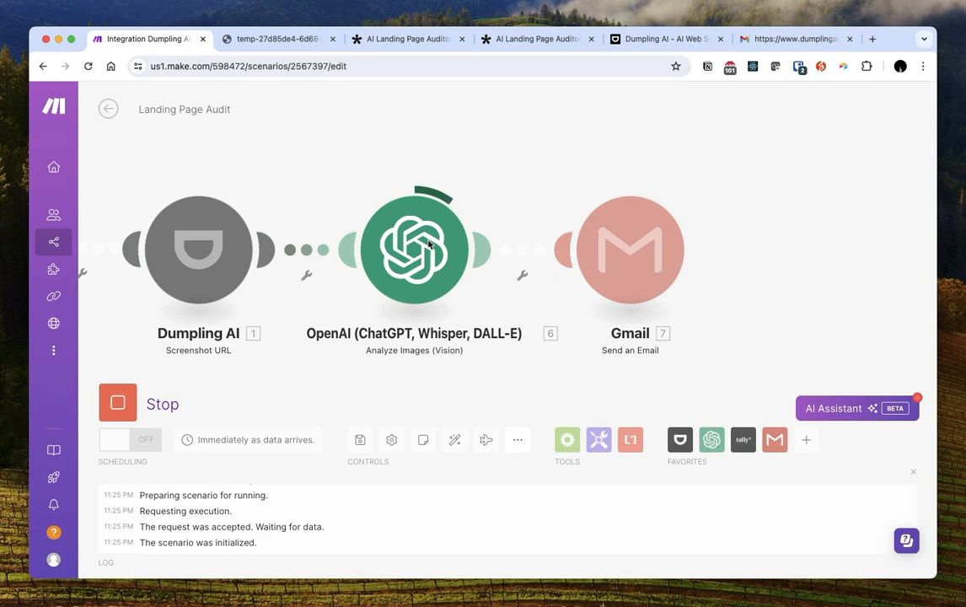
Confirm the latest OpenAI result is a full HTML 'Landing Page Feedback' page
{"action": "left_click", "coordinate": [484, 181]}
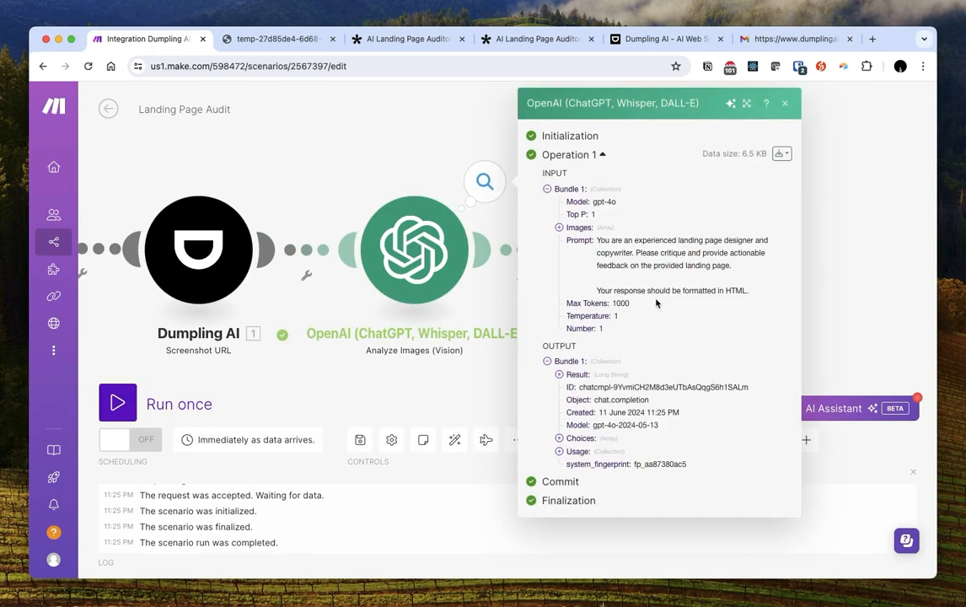
{"action": "left_click", "coordinate": [577, 374]}
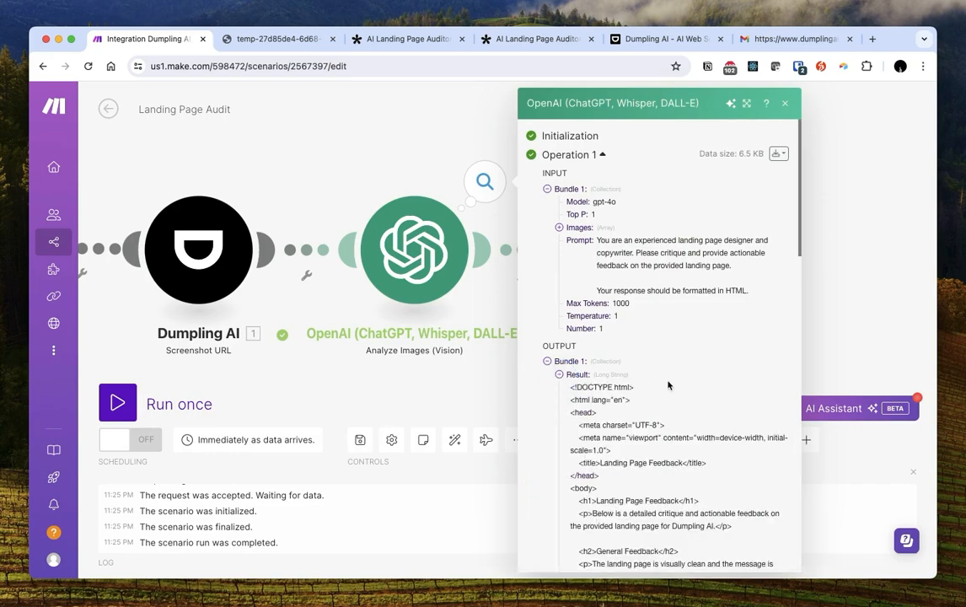
{"action": "scroll", "coordinate": [682, 390], "scroll_direction": "down", "scroll_amount": 8}
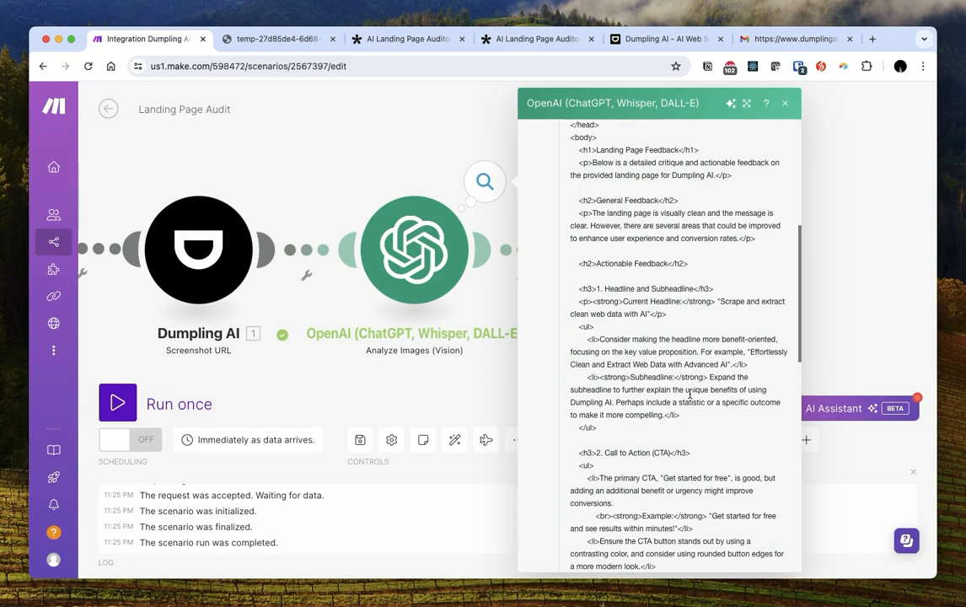
{"action": "scroll", "coordinate": [690, 388], "scroll_direction": "down", "scroll_amount": 15}
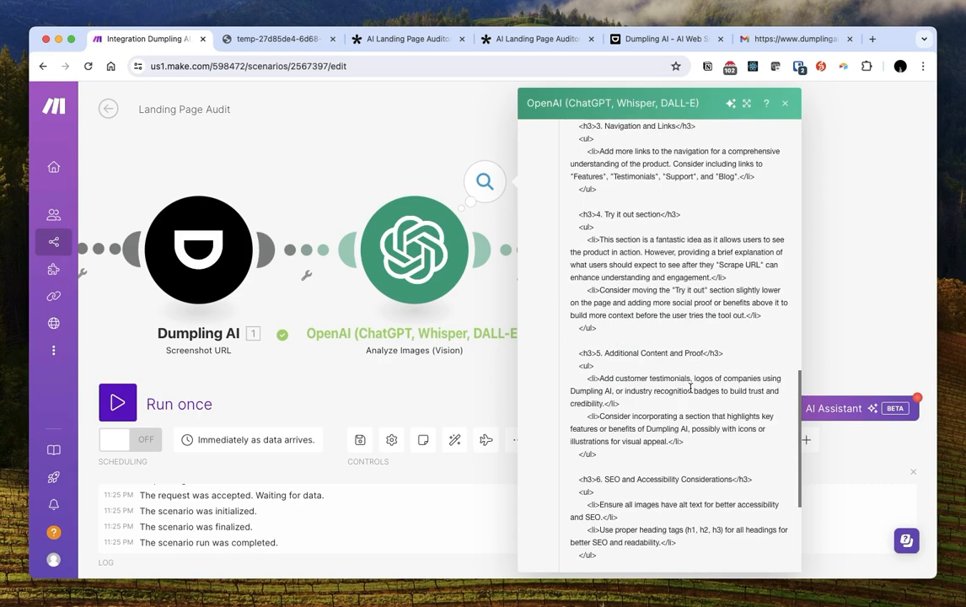
{"action": "scroll", "coordinate": [690, 388], "scroll_direction": "up", "scroll_amount": 20}
Select the whole HTML critique response, then bring up the Gmail module's settings
{"action": "left_click_drag", "start_coordinate": [567, 319], "coordinate": [669, 358]}
{"action": "scroll", "coordinate": [669, 360], "scroll_direction": "down", "scroll_amount": 10}
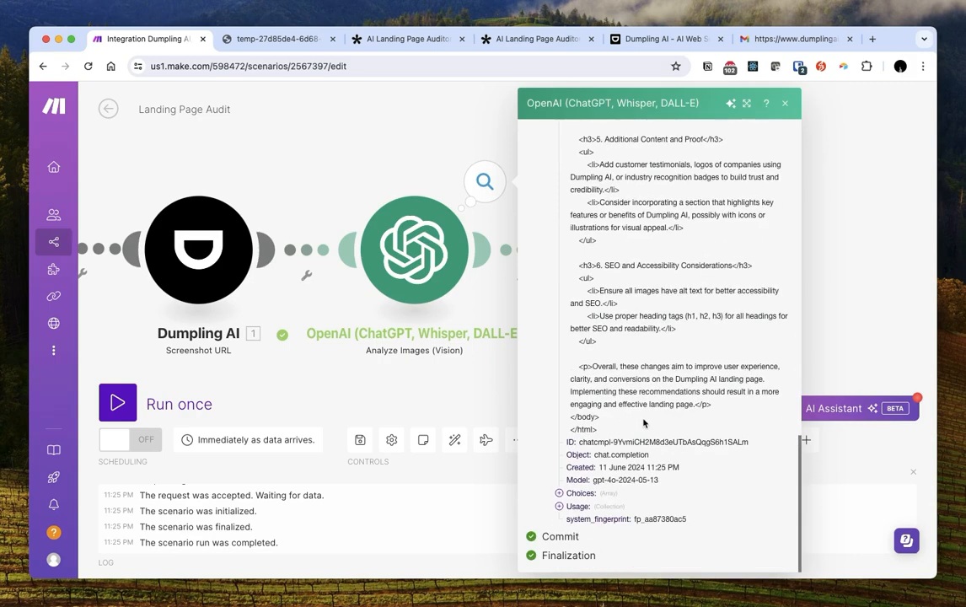
{"action": "left_click", "coordinate": [624, 422], "text": "shift"}
{"action": "left_click", "coordinate": [623, 426], "text": "shift"}
{"action": "left_click", "coordinate": [847, 318]}
{"action": "left_click", "coordinate": [627, 240]}
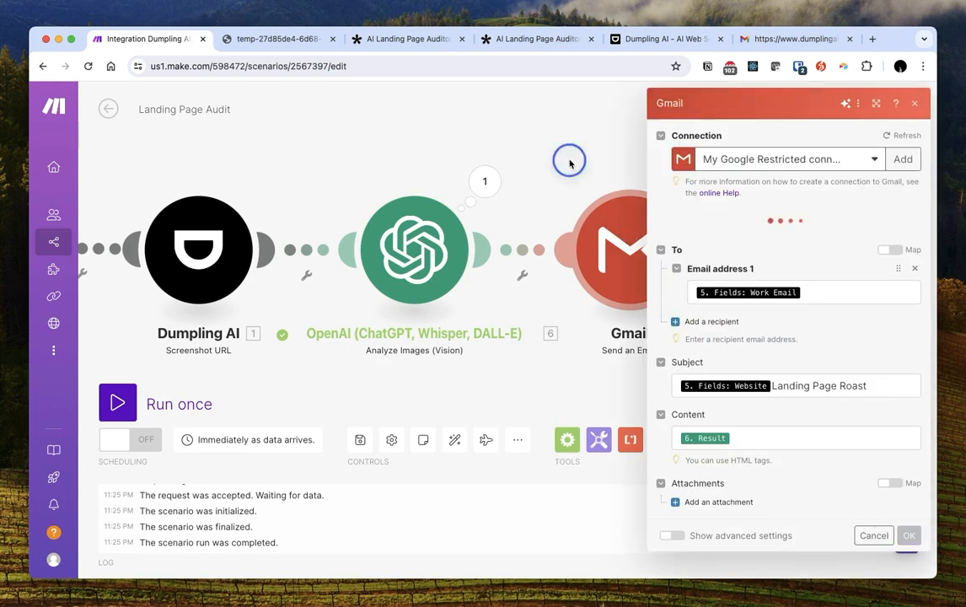
Test-run only the Gmail module with the HTML as Result, a sample work email, and website 'test'
{"action": "left_click", "coordinate": [569, 163]}
{"action": "right_click", "coordinate": [636, 253]}
{"action": "left_click", "coordinate": [685, 279]}
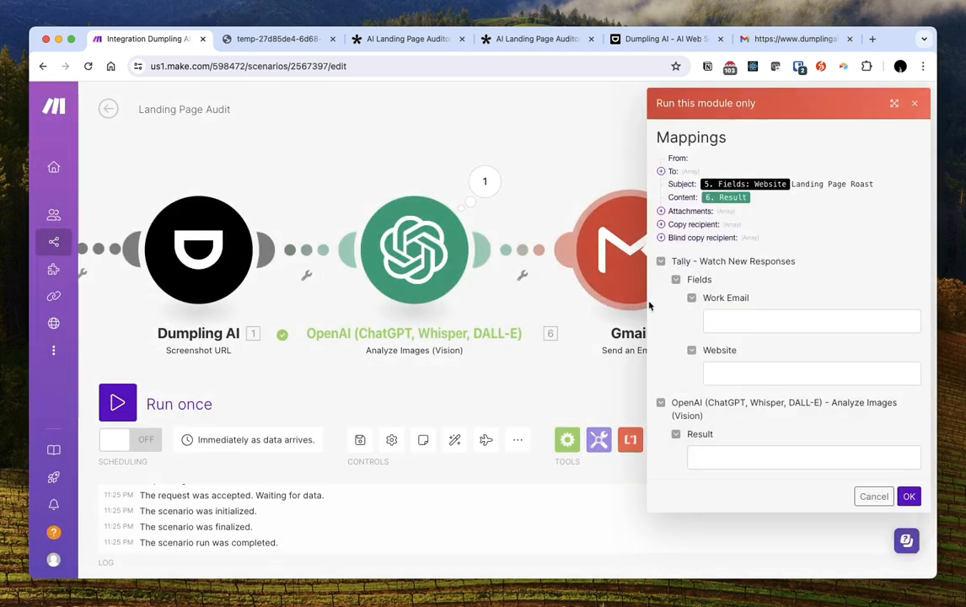
{"action": "left_click", "coordinate": [744, 318]}
{"action": "left_click", "coordinate": [781, 449]}
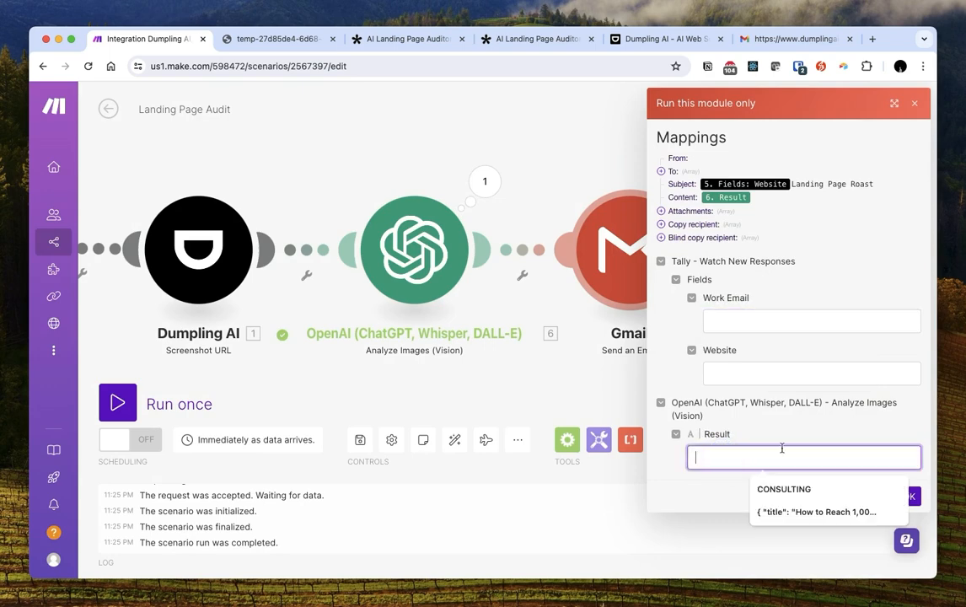
{"action": "key", "text": "super+v"}
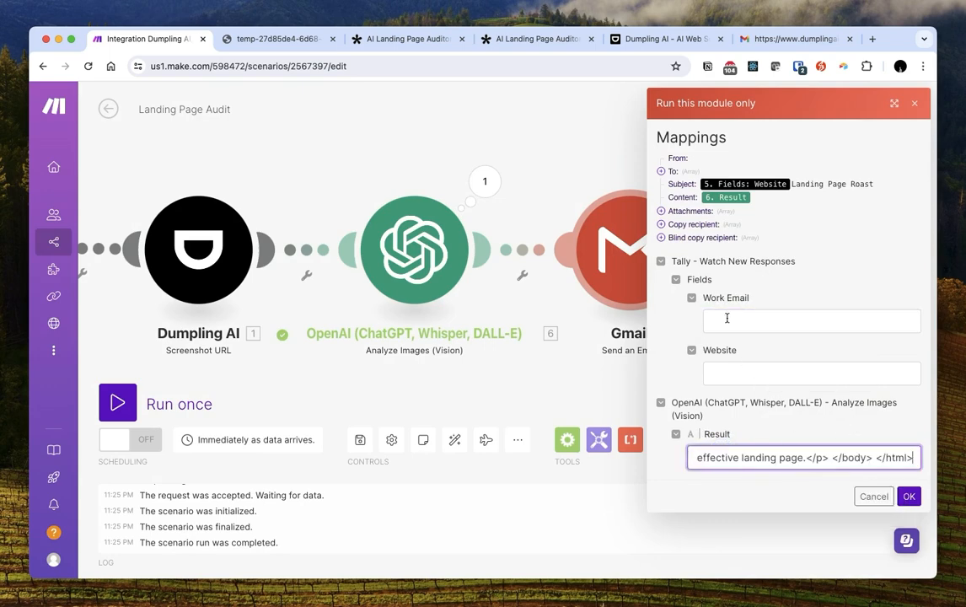
{"action": "left_click", "coordinate": [726, 318]}
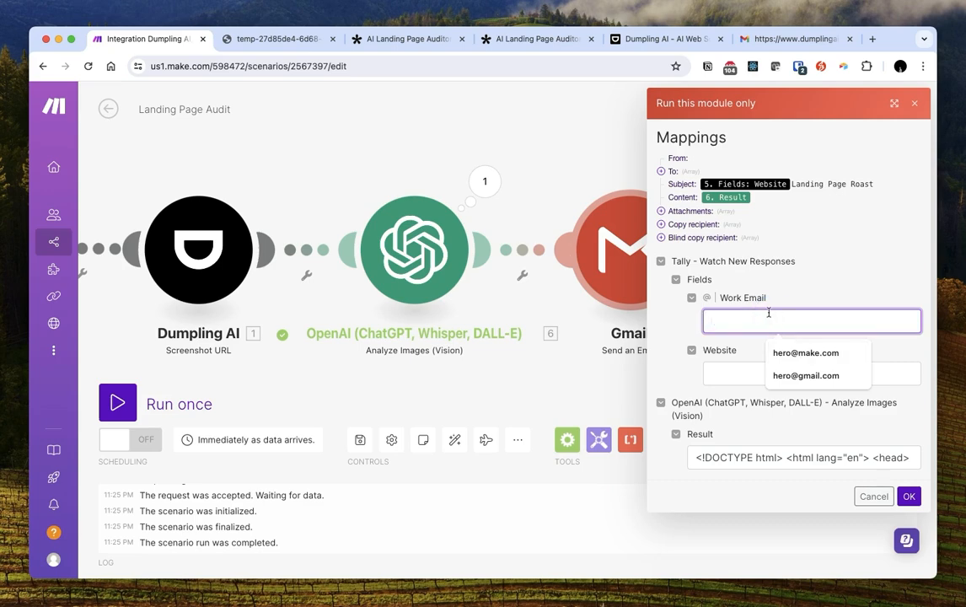
{"action": "key", "text": "Tab"}
{"action": "type", "text": "test"}
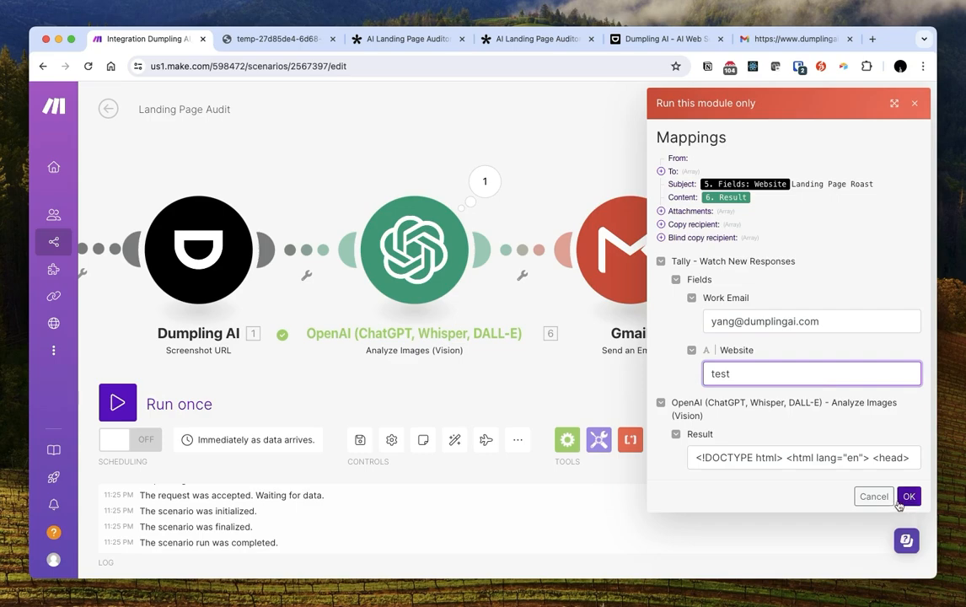
{"action": "left_click", "coordinate": [908, 496]}
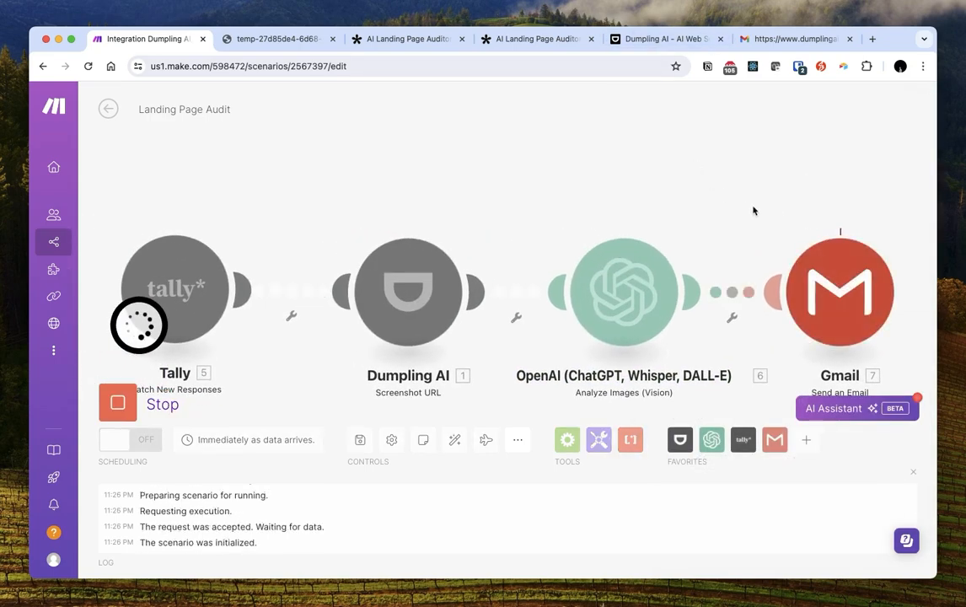
Open the newest 'testLanding Page Roast' email in Gmail and scroll through its feedback
{"action": "left_click", "coordinate": [758, 38]}
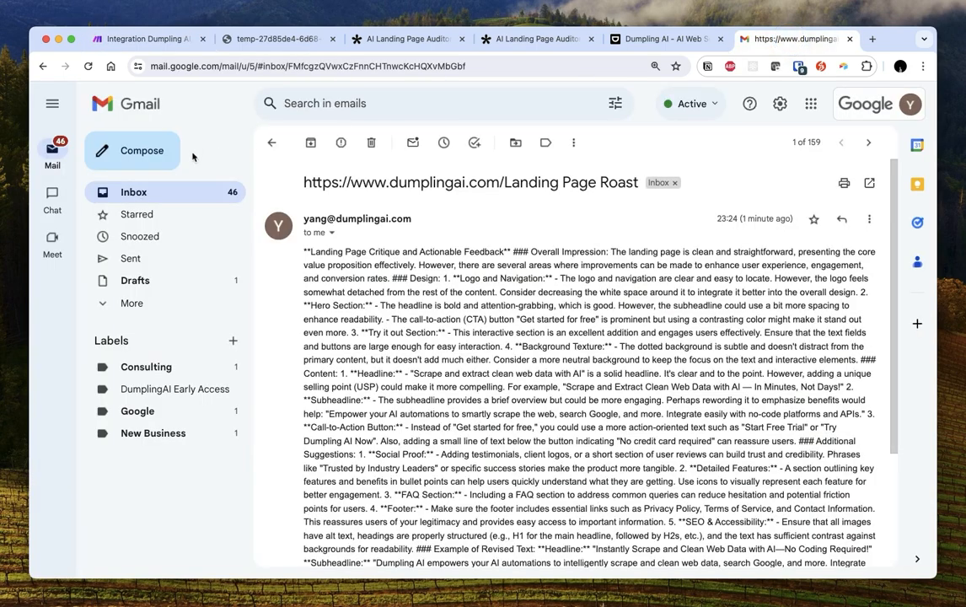
{"action": "left_click", "coordinate": [271, 145]}
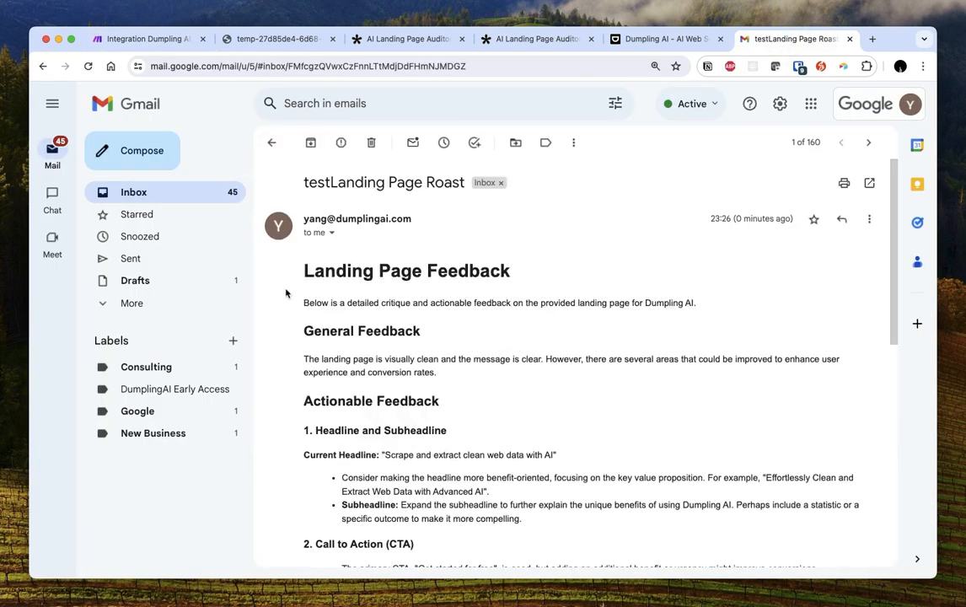
{"action": "left_click_drag", "start_coordinate": [286, 292], "coordinate": [641, 327]}
{"action": "scroll", "coordinate": [610, 339], "scroll_direction": "down", "scroll_amount": 2}
{"action": "left_click", "coordinate": [364, 280]}
{"action": "scroll", "coordinate": [595, 378], "scroll_direction": "down", "scroll_amount": 8}
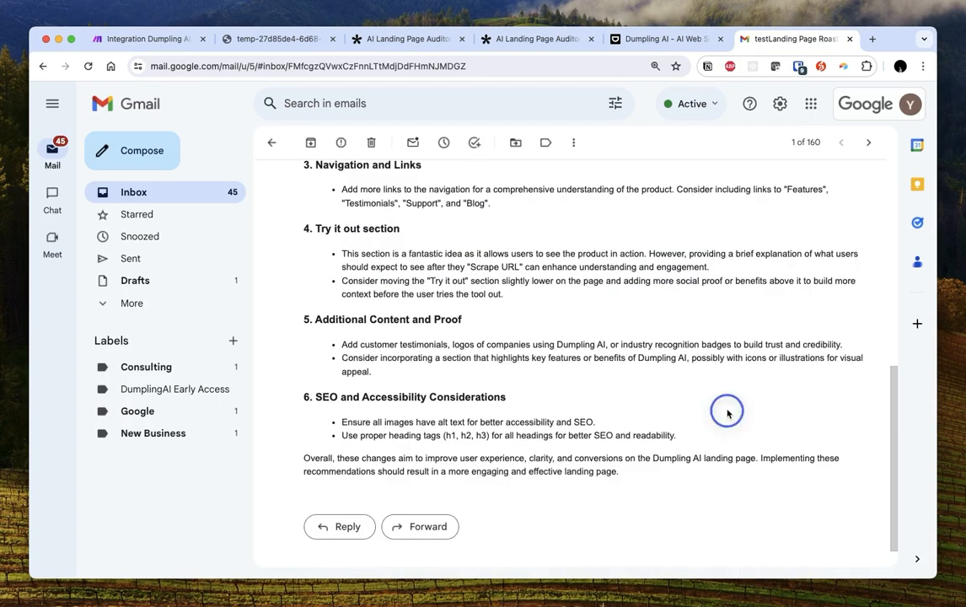
Look over the critique's formatted HTML headings and bullet points
{"action": "left_click_drag", "start_coordinate": [707, 472], "coordinate": [543, 331]}
{"action": "scroll", "coordinate": [553, 331], "scroll_direction": "up", "scroll_amount": 2}
{"action": "scroll", "coordinate": [553, 330], "scroll_direction": "up", "scroll_amount": 5}
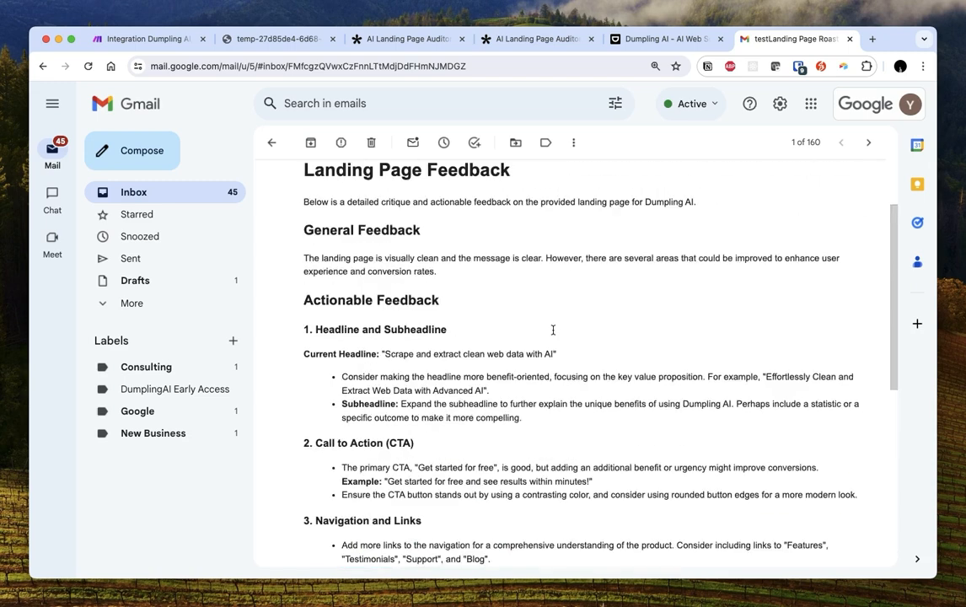
{"action": "left_click_drag", "start_coordinate": [304, 268], "coordinate": [511, 272]}
{"action": "left_click", "coordinate": [446, 301]}
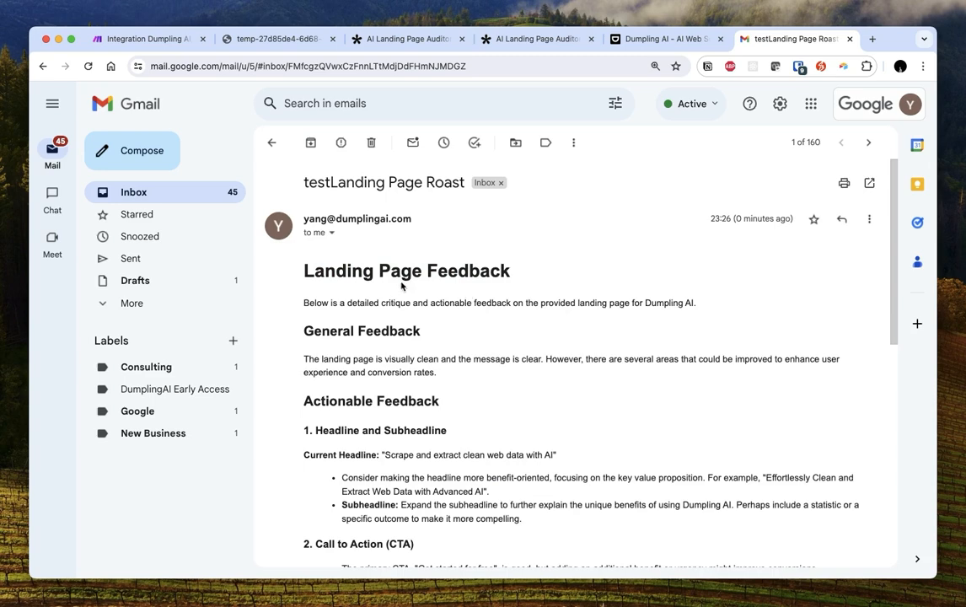
{"action": "left_click_drag", "start_coordinate": [329, 268], "coordinate": [545, 395]}
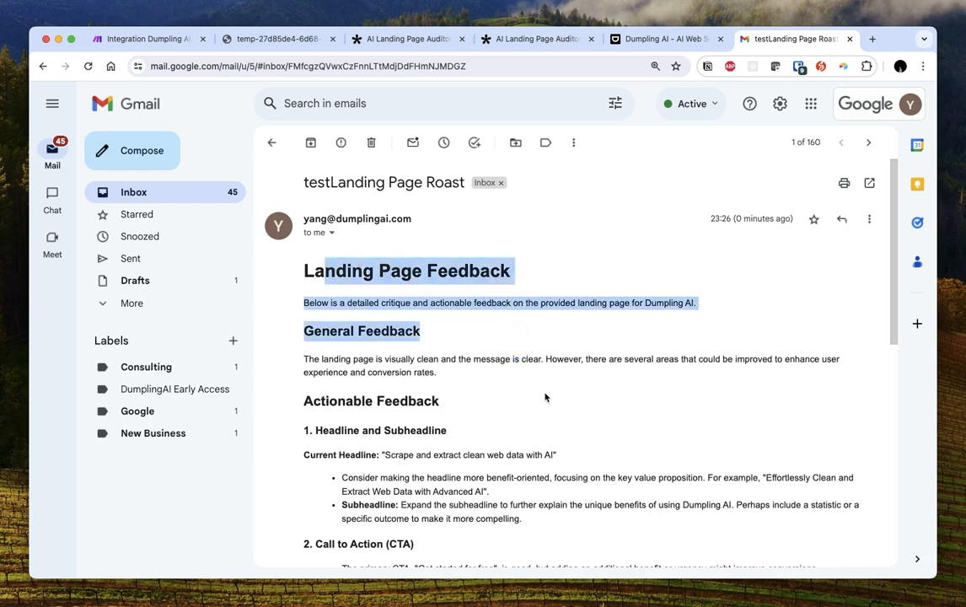
{"action": "scroll", "coordinate": [549, 403], "scroll_direction": "down", "scroll_amount": 15}
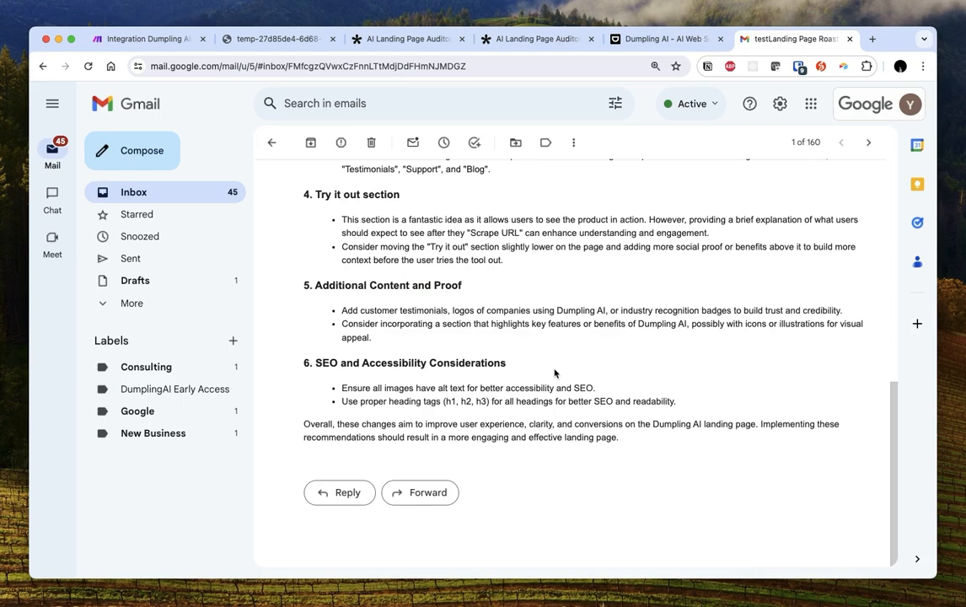
{"action": "scroll", "coordinate": [586, 385], "scroll_direction": "up", "scroll_amount": 5}
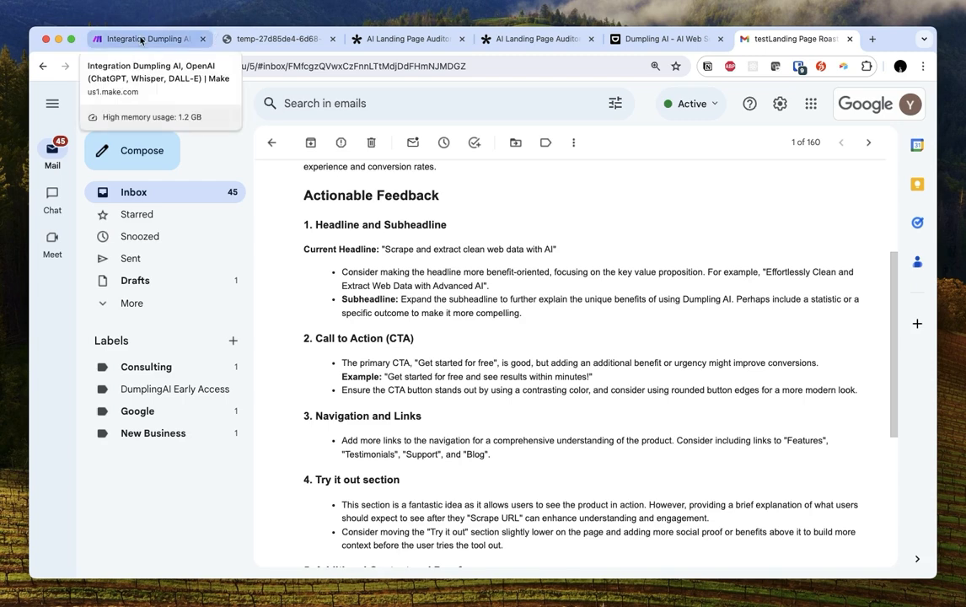
Back in Make, pan to the Tally trigger and review the Gmail module's settings
{"action": "left_click", "coordinate": [141, 41]}
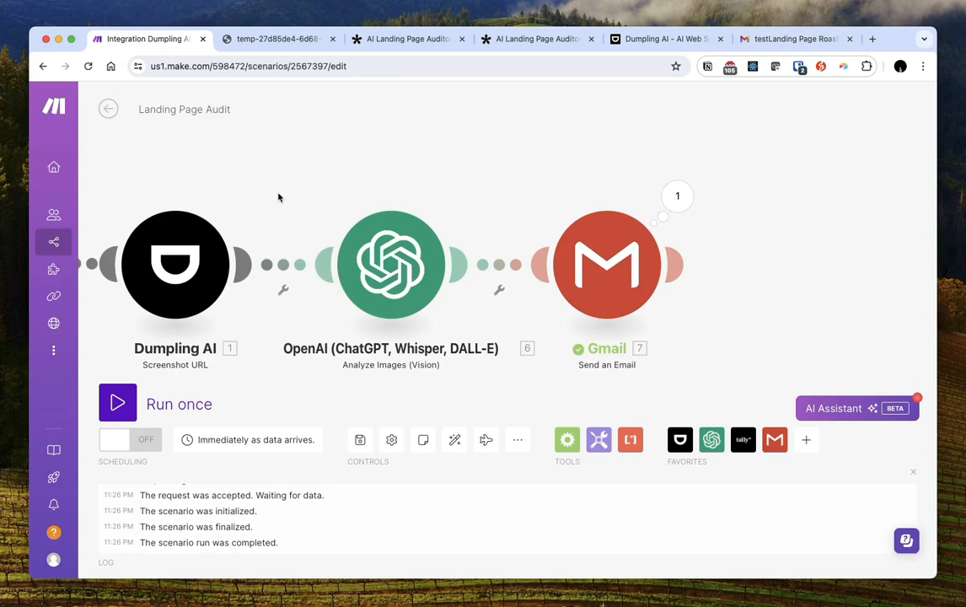
{"action": "scroll", "coordinate": [278, 195], "scroll_direction": "down", "scroll_amount": 3}
{"action": "left_click_drag", "start_coordinate": [255, 193], "coordinate": [430, 217]}
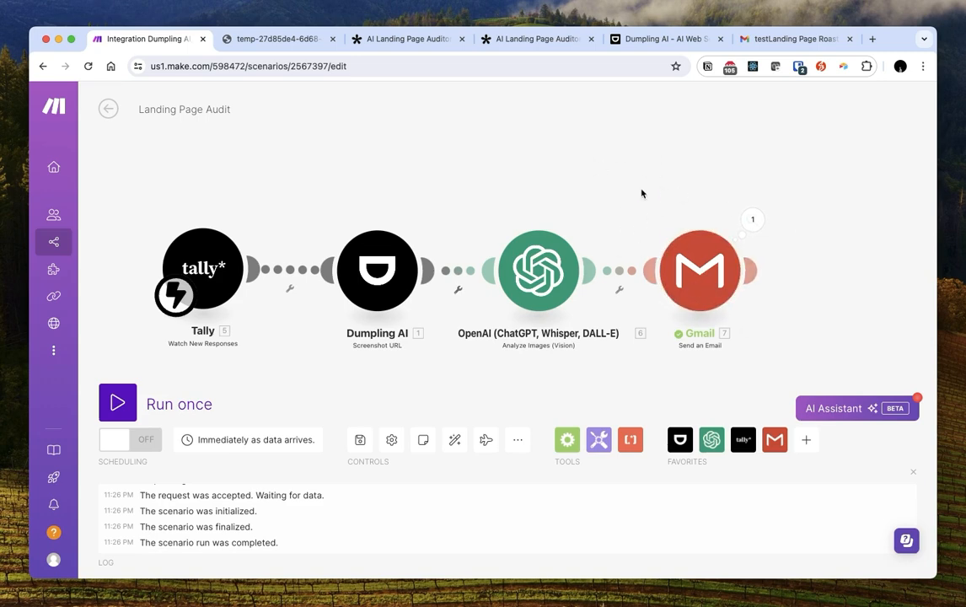
{"action": "left_click_drag", "start_coordinate": [666, 195], "coordinate": [540, 164]}
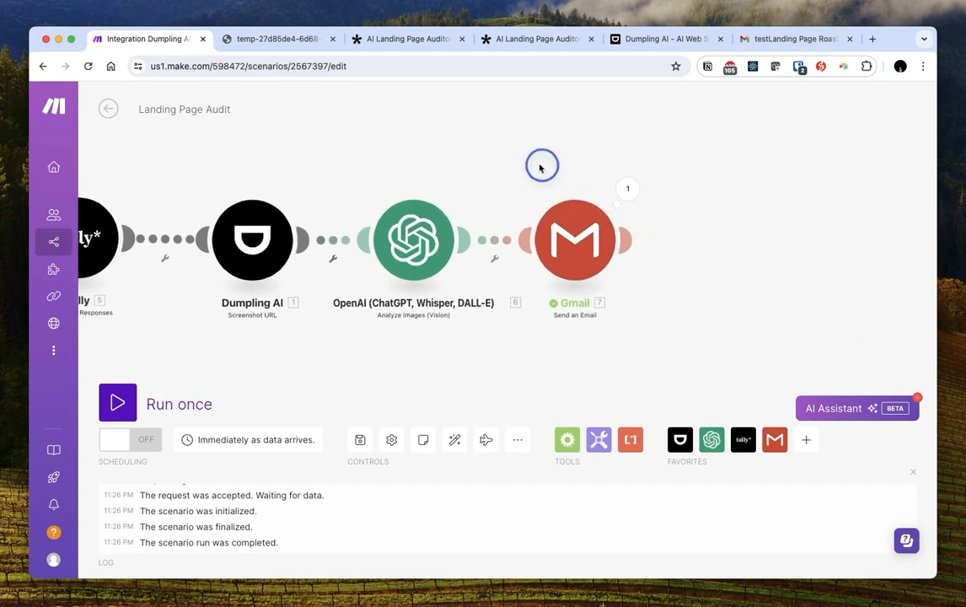
{"action": "left_click", "coordinate": [579, 255]}
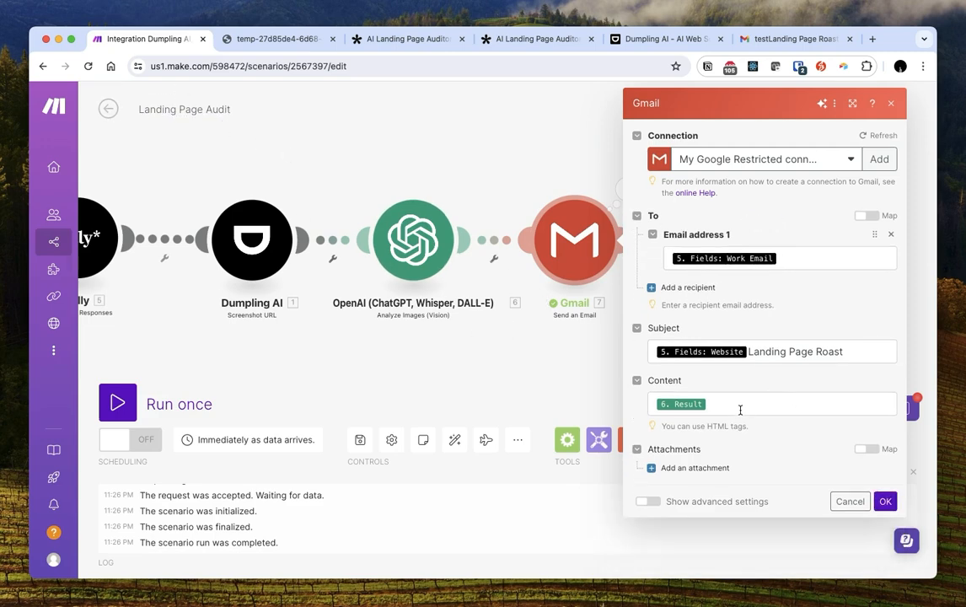
{"action": "left_click", "coordinate": [412, 240]}
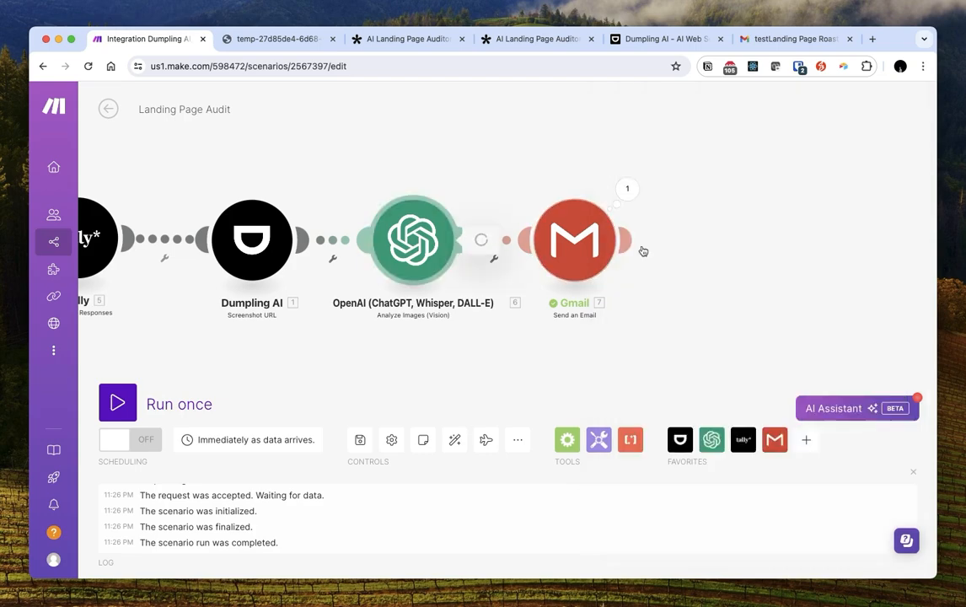
Show the OpenAI settings: HTML-response prompt, screenshotUrl image, gpt-4o, 1000 max tokens
{"action": "left_click", "coordinate": [714, 294]}
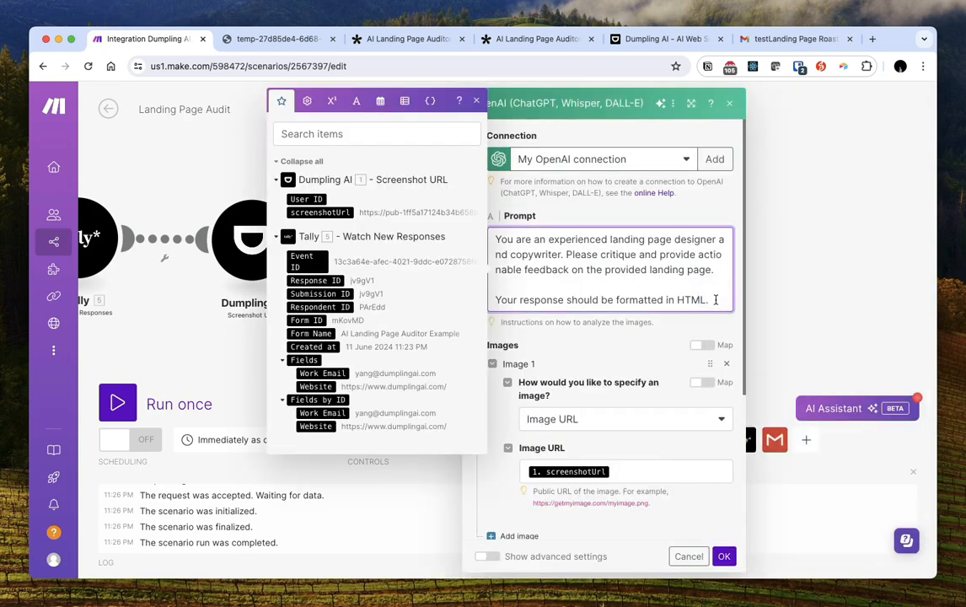
{"action": "scroll", "coordinate": [675, 379], "scroll_direction": "down", "scroll_amount": 5}
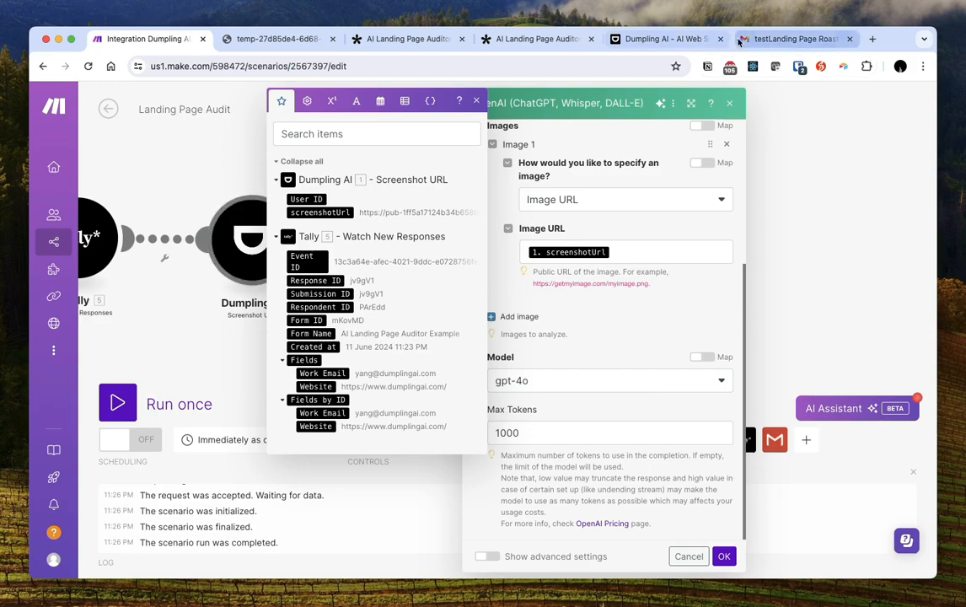
{"action": "left_click", "coordinate": [738, 42]}
{"action": "scroll", "coordinate": [328, 354], "scroll_direction": "down", "scroll_amount": 10}
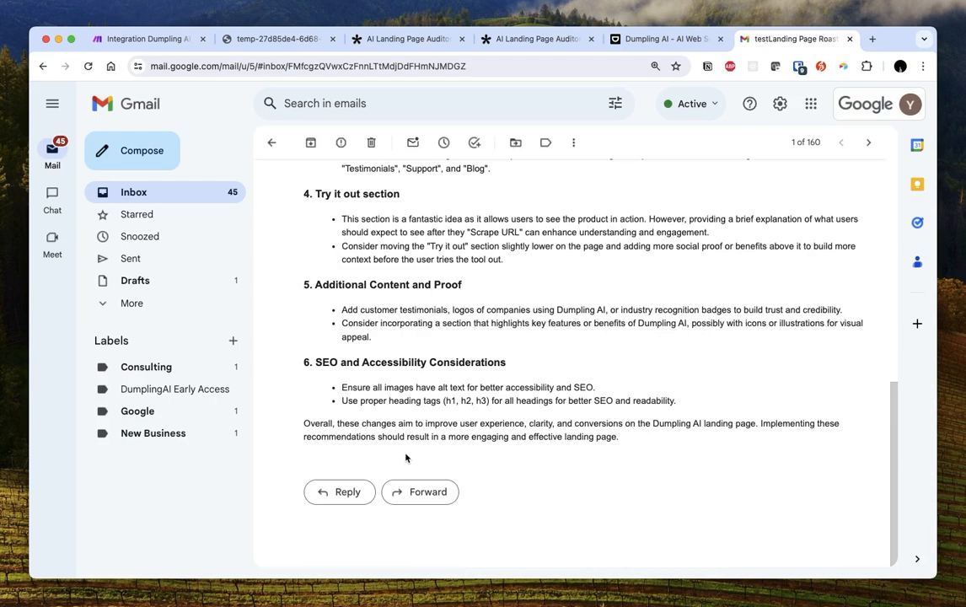
Reread the roast email in Gmail, including the sender's address and the full critique
{"action": "scroll", "coordinate": [438, 354], "scroll_direction": "up", "scroll_amount": 10}
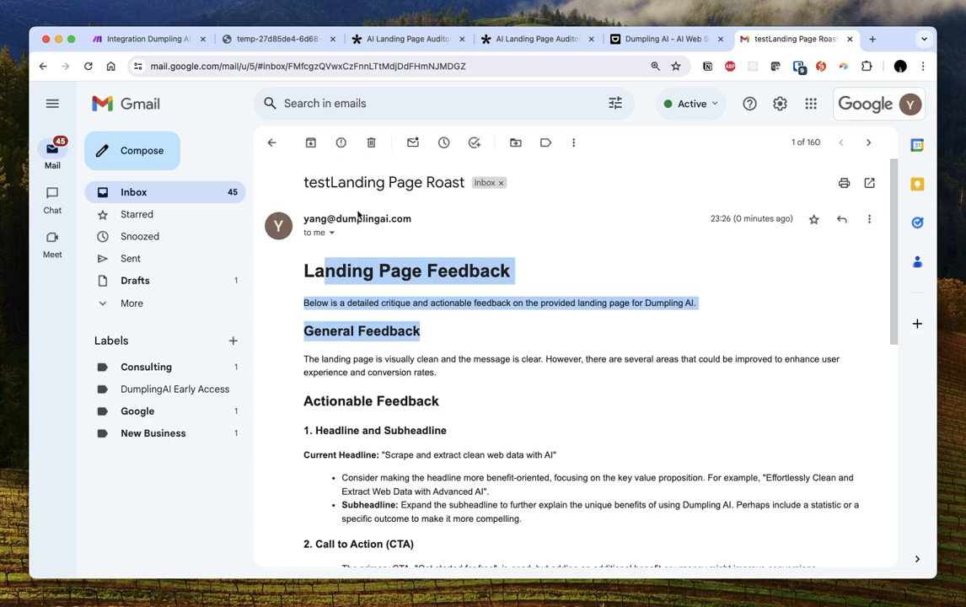
{"action": "left_click_drag", "start_coordinate": [304, 220], "coordinate": [412, 219]}
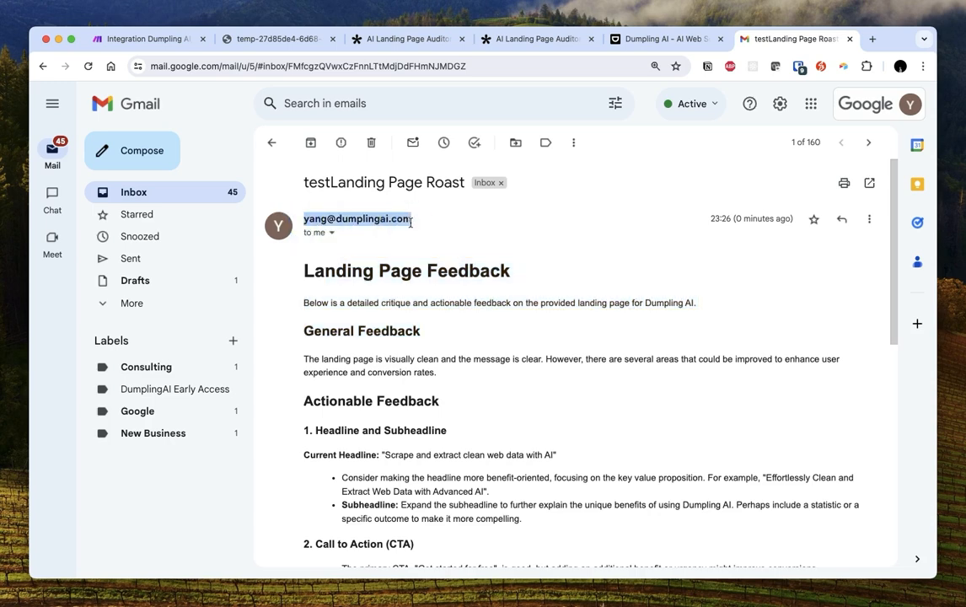
{"action": "scroll", "coordinate": [485, 316], "scroll_direction": "down", "scroll_amount": 5}
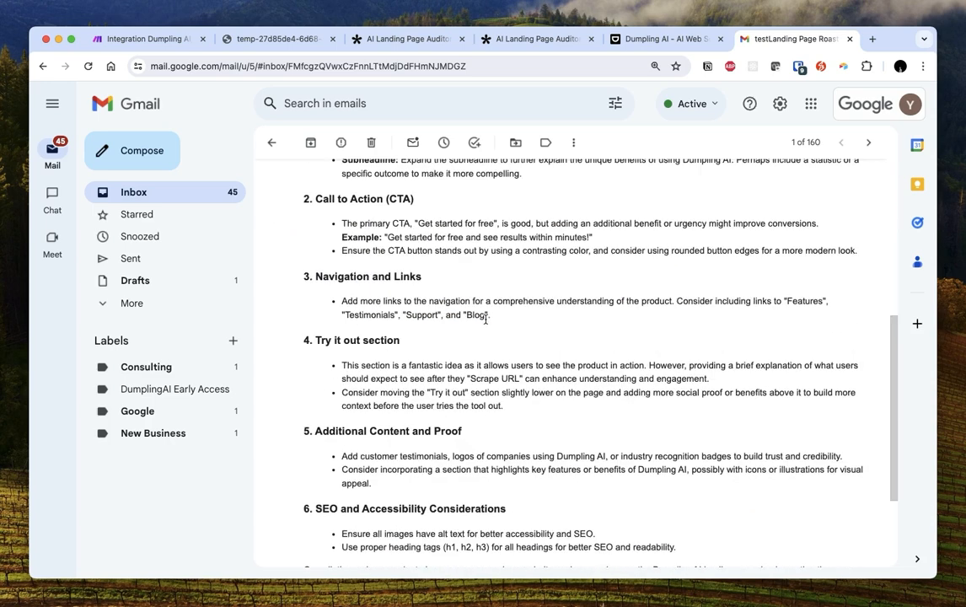
{"action": "scroll", "coordinate": [485, 325], "scroll_direction": "down", "scroll_amount": 3}
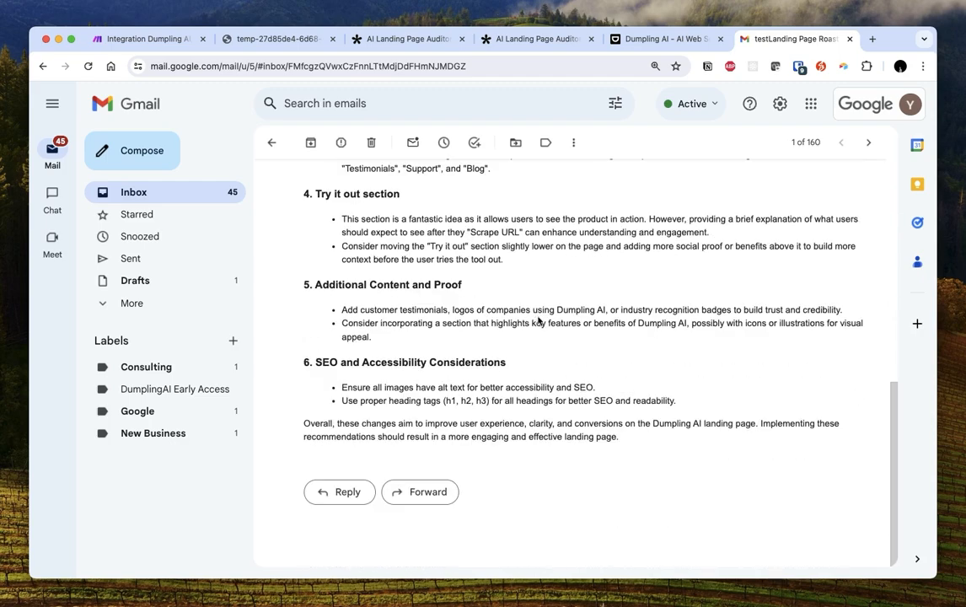
{"action": "scroll", "coordinate": [479, 317], "scroll_direction": "up", "scroll_amount": 8}
{"action": "scroll", "coordinate": [540, 331], "scroll_direction": "up", "scroll_amount": 2}
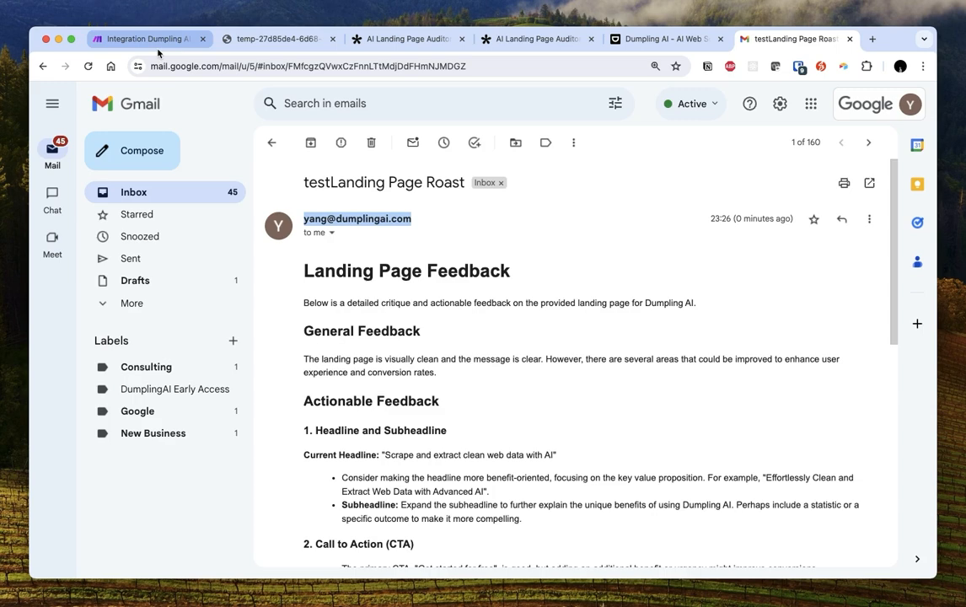
In Make, close the OpenAI panel and centre Tally, Dumpling AI, OpenAI and Gmail
{"action": "left_click", "coordinate": [150, 40]}
{"action": "left_click", "coordinate": [821, 324]}
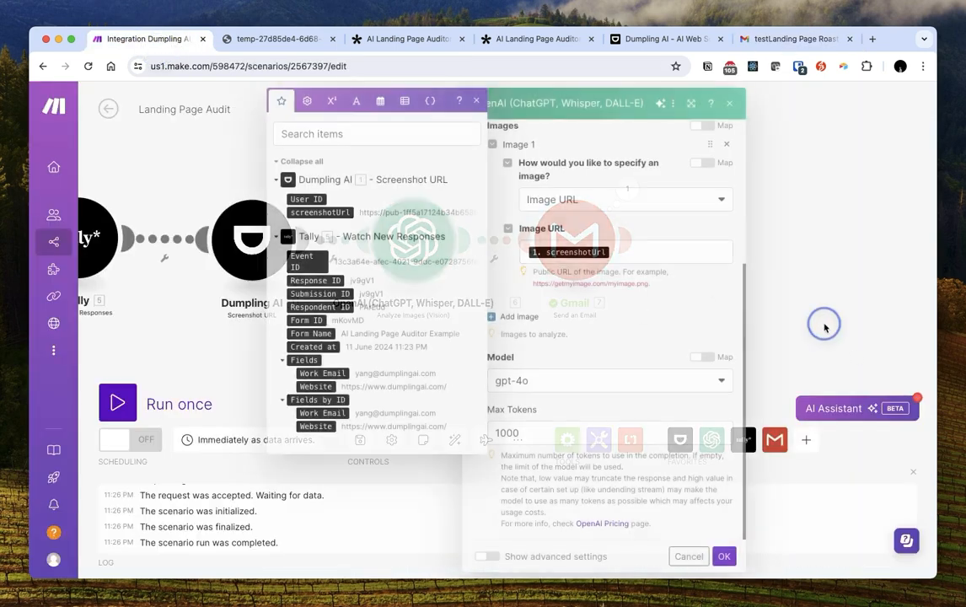
{"action": "left_click_drag", "start_coordinate": [427, 346], "coordinate": [530, 351]}
{"action": "scroll", "coordinate": [530, 349], "scroll_direction": "down", "scroll_amount": 5}
{"action": "scroll", "coordinate": [543, 346], "scroll_direction": "up", "scroll_amount": 5}
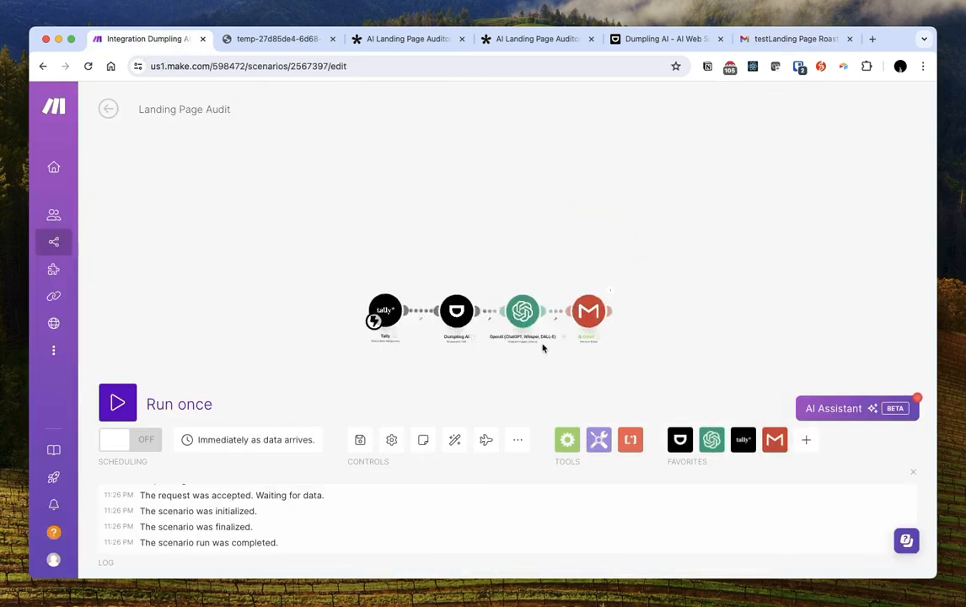
{"action": "left_click_drag", "start_coordinate": [299, 178], "coordinate": [336, 175]}
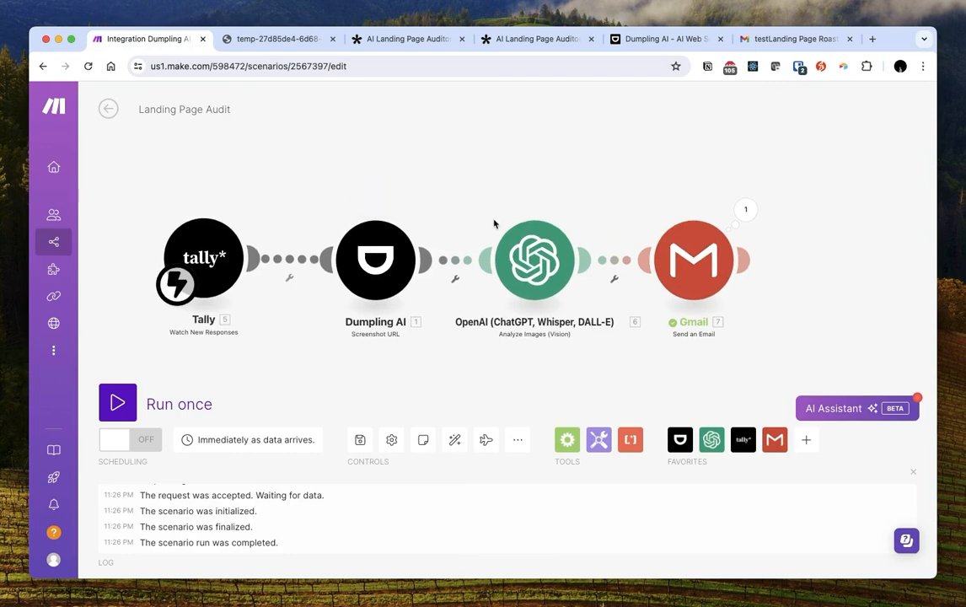